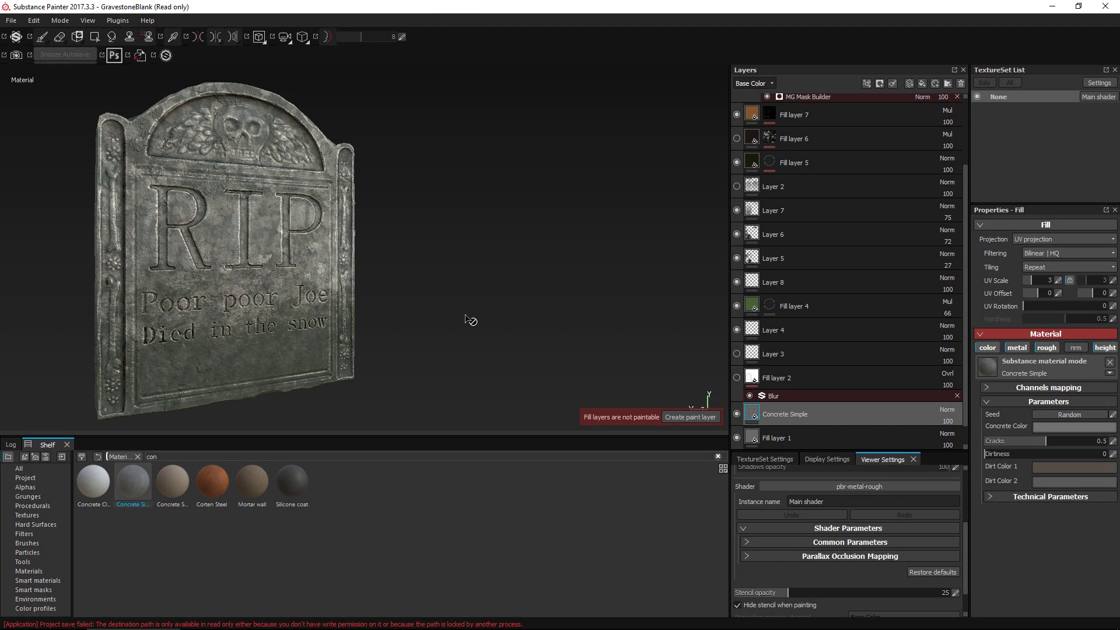
# Examine the finished, weathered gravestone reference from several angles and distances
pyautogui.moveTo(469, 320)
pyautogui.keyDown('alt'); pyautogui.mouseDown()
pyautogui.moveTo(440, 332)
pyautogui.moveTo(450, 343)
pyautogui.moveTo(432, 328)
pyautogui.moveTo(456, 327)
pyautogui.mouseUp(); pyautogui.keyUp('alt')
pyautogui.keyDown('alt'); pyautogui.moveTo(456, 327); pyautogui.dragTo(506, 330, button='middle'); pyautogui.keyUp('alt')
pyautogui.keyDown('alt'); pyautogui.moveTo(501, 332); pyautogui.dragTo(617, 473, button='right'); pyautogui.keyUp('alt')
pyautogui.moveTo(506, 347)
pyautogui.keyDown('alt'); pyautogui.mouseDown()
pyautogui.moveTo(568, 335)
pyautogui.moveTo(508, 334)
pyautogui.mouseUp(); pyautogui.keyUp('alt')
pyautogui.keyDown('alt'); pyautogui.moveTo(508, 335); pyautogui.dragTo(457, 227, button='right'); pyautogui.keyUp('alt')
pyautogui.keyDown('alt'); pyautogui.moveTo(457, 227); pyautogui.dragTo(464, 223, button='middle'); pyautogui.keyUp('alt')
pyautogui.keyDown('alt'); pyautogui.moveTo(463, 223); pyautogui.dragTo(501, 234); pyautogui.keyUp('alt')
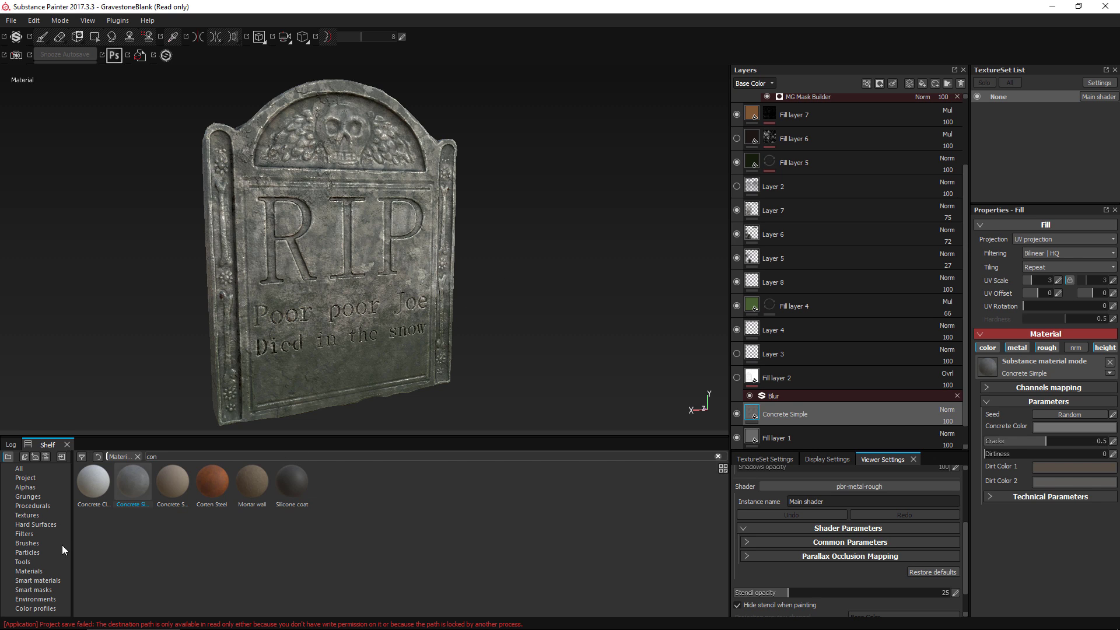
pyautogui.click(35, 572)
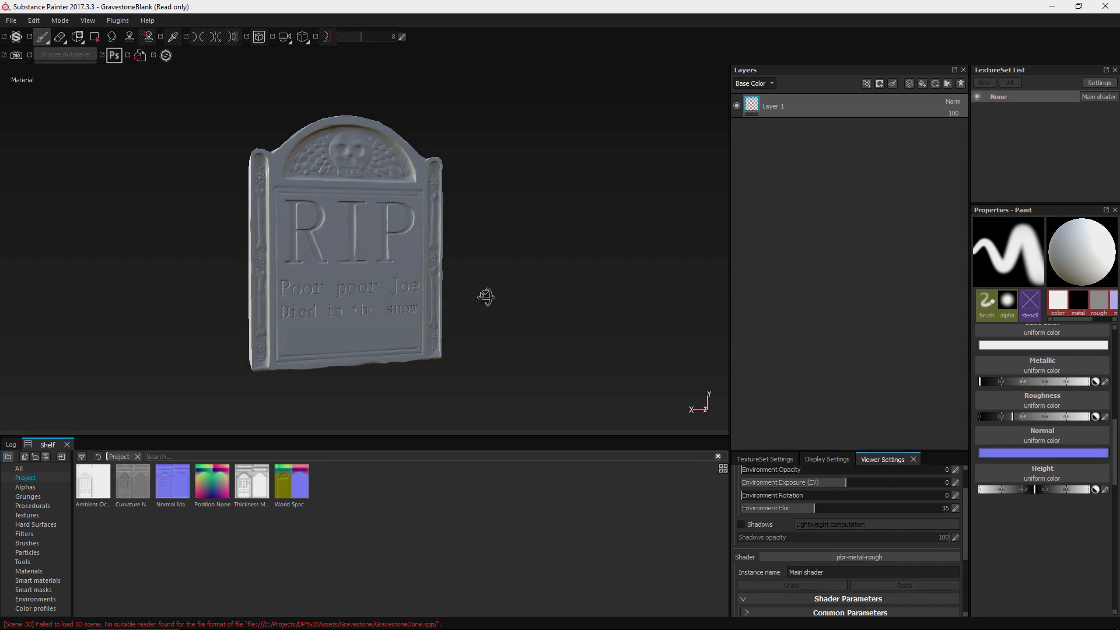
# Inspect the untextured gravestone and review its baked additional maps in the texture set settings
pyautogui.keyDown('alt'); pyautogui.moveTo(486, 297); pyautogui.dragTo(518, 343); pyautogui.keyUp('alt')
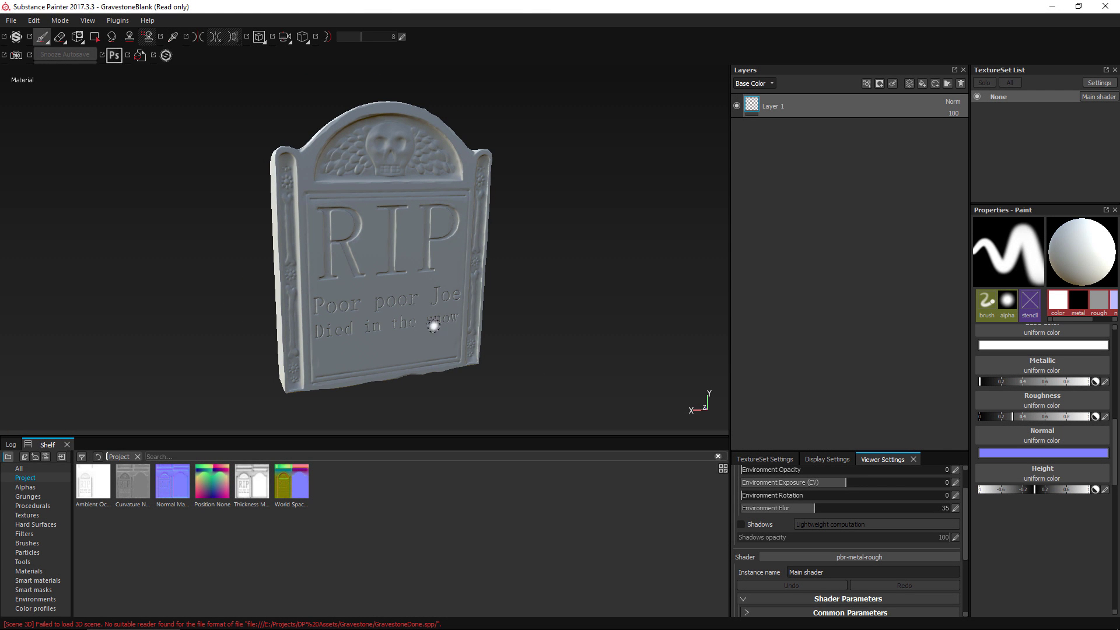
pyautogui.moveTo(532, 319)
pyautogui.keyDown('alt'); pyautogui.mouseDown()
pyautogui.moveTo(518, 313)
pyautogui.moveTo(541, 316)
pyautogui.mouseUp(); pyautogui.keyUp('alt')
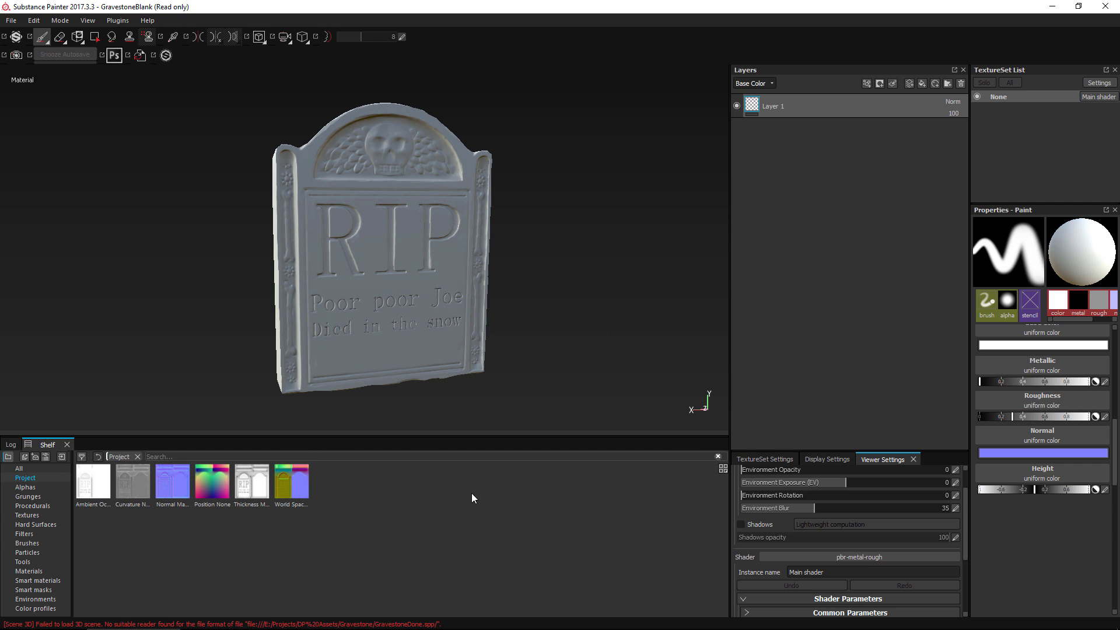
pyautogui.click(768, 459)
pyautogui.scroll(-2, 803, 552)
pyautogui.scroll(2, 802, 552)
pyautogui.scroll(-2, 803, 552)
pyautogui.scroll(-2, 802, 552)
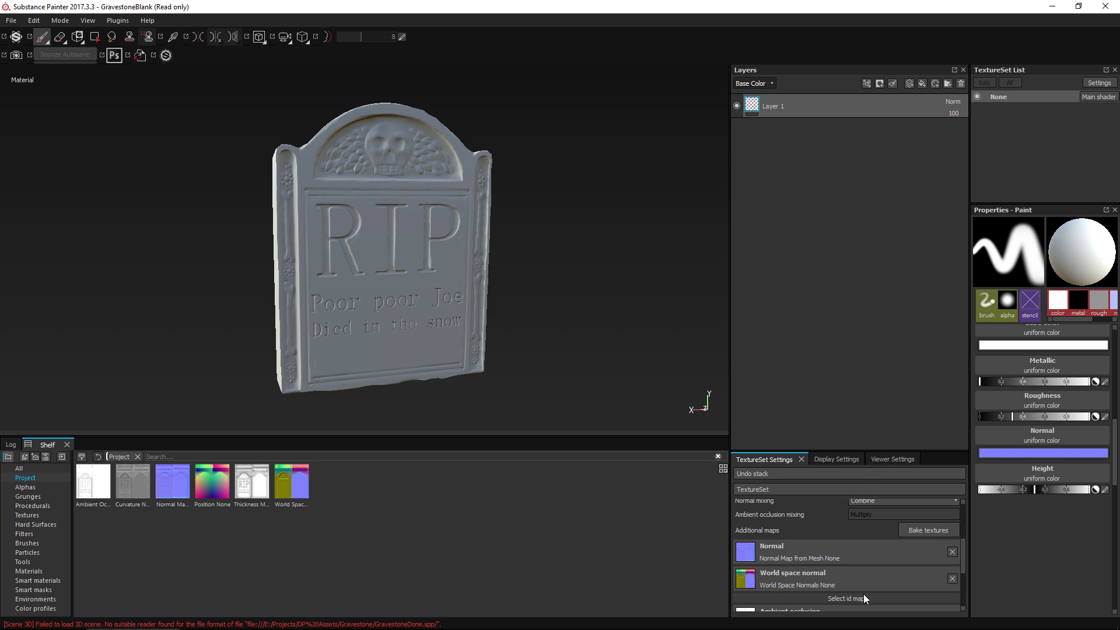
pyautogui.scroll(-4, 532, 375)
pyautogui.scroll(3, 477, 369)
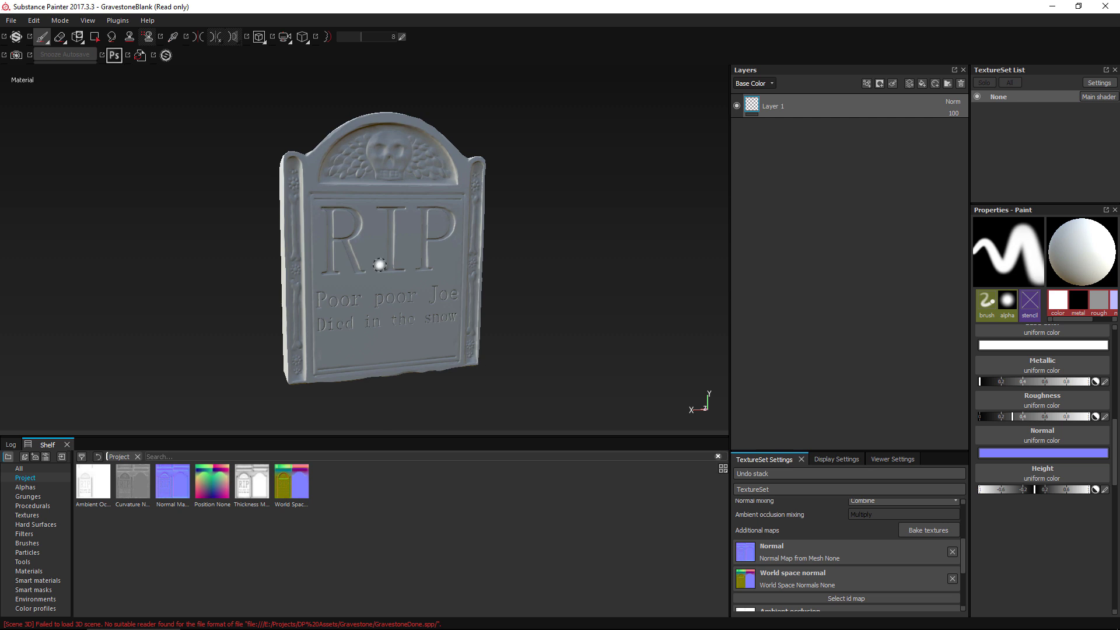
# Set the viewer's environment rotation to 159 to relight the gravestone
pyautogui.click(878, 459)
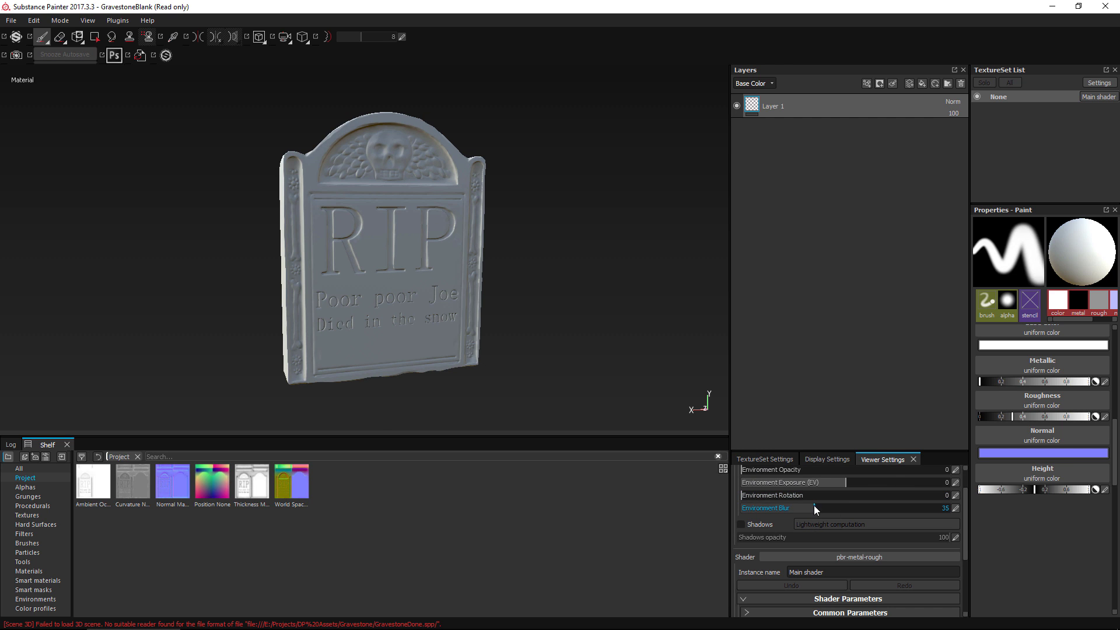
pyautogui.moveTo(738, 496); pyautogui.dragTo(833, 501)
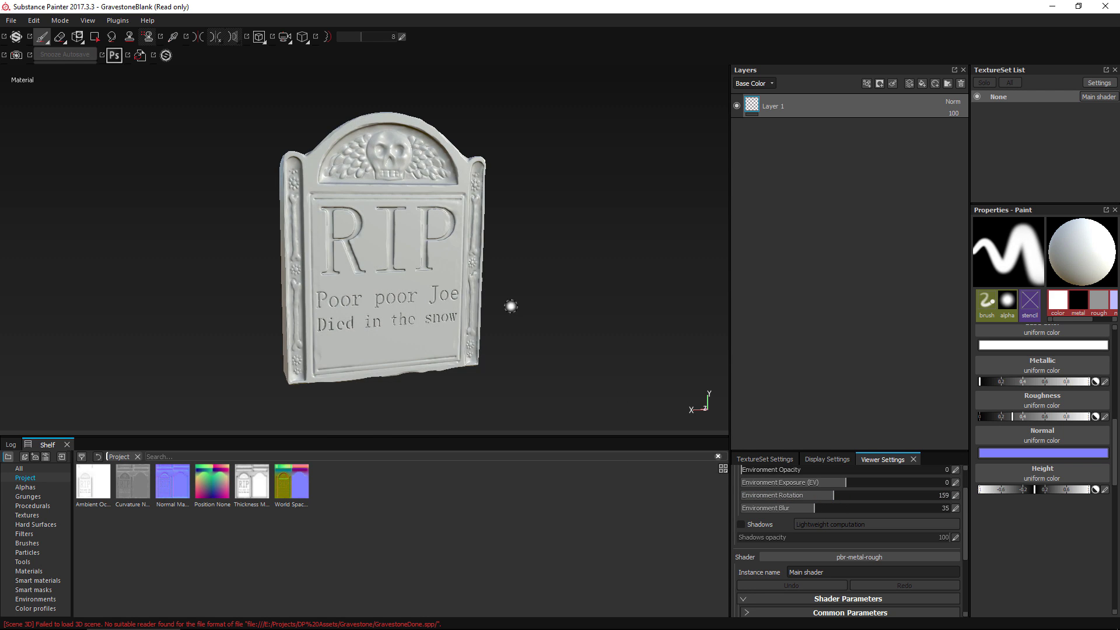
pyautogui.moveTo(510, 305)
pyautogui.keyDown('alt'); pyautogui.mouseDown()
pyautogui.moveTo(648, 313)
pyautogui.moveTo(515, 303)
pyautogui.moveTo(522, 316)
pyautogui.mouseUp(); pyautogui.keyUp('alt')
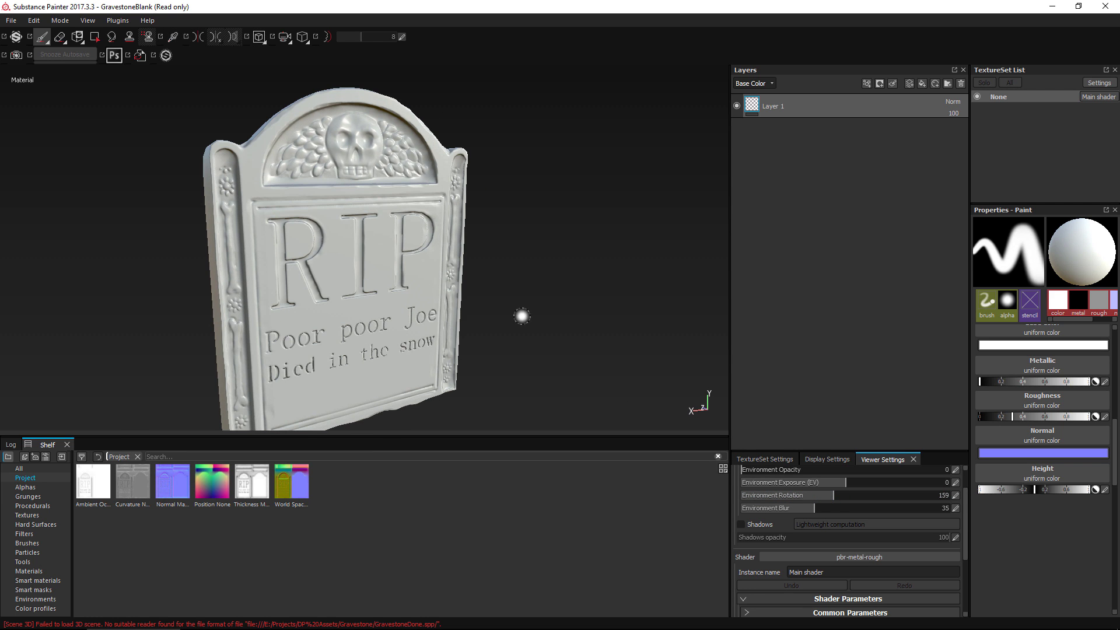
# Add a fill layer above Layer 1 and raise its roughness for a more matte stone surface
pyautogui.click(922, 84)
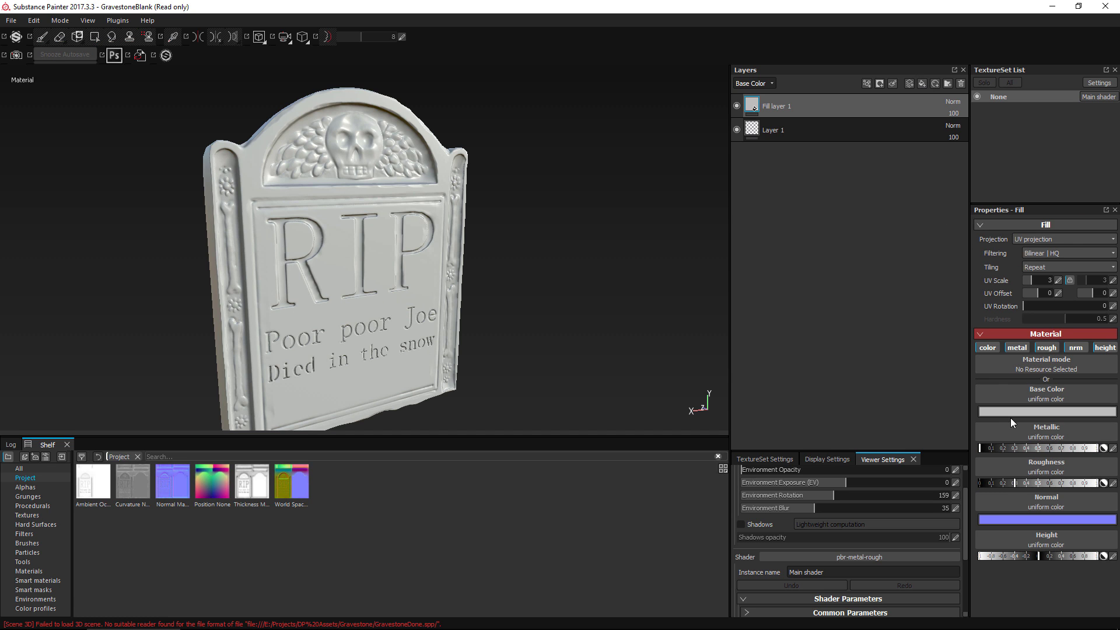
pyautogui.moveTo(1021, 482); pyautogui.dragTo(1058, 485)
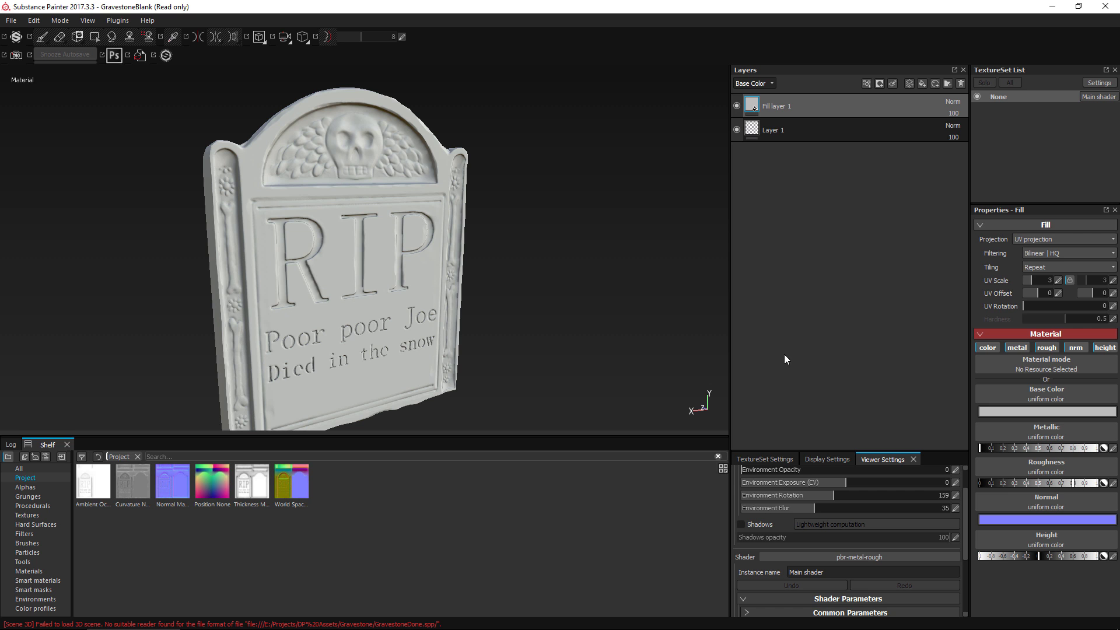
pyautogui.keyDown('alt'); pyautogui.moveTo(564, 309); pyautogui.dragTo(608, 257); pyautogui.keyUp('alt')
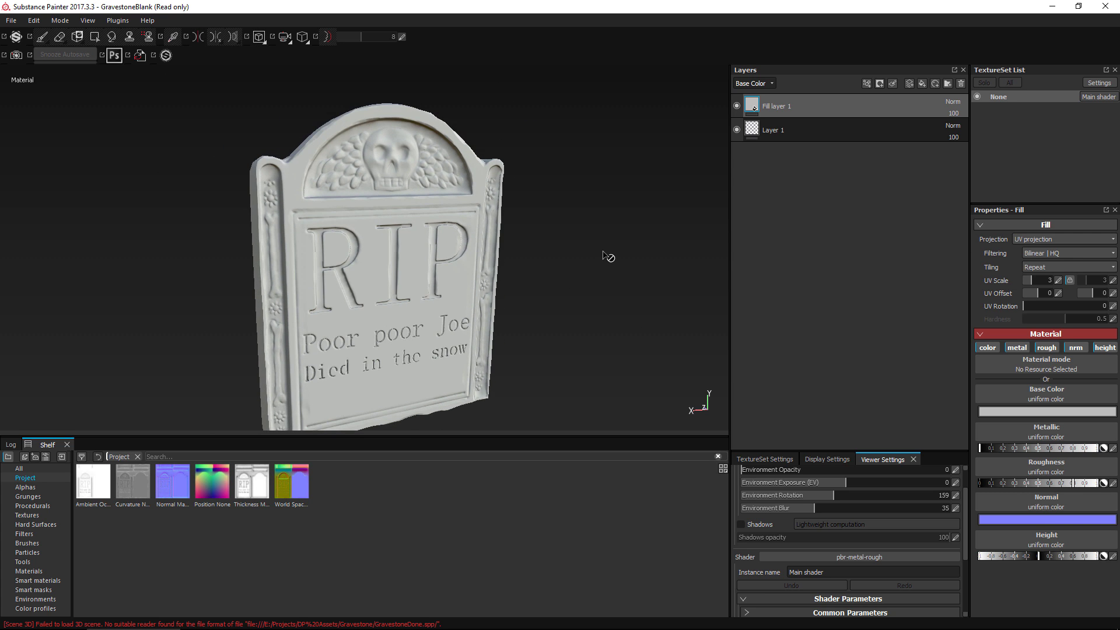
# Add a second fill layer using the curvature map as its base color, with the UV scale set to 1
pyautogui.click(922, 83)
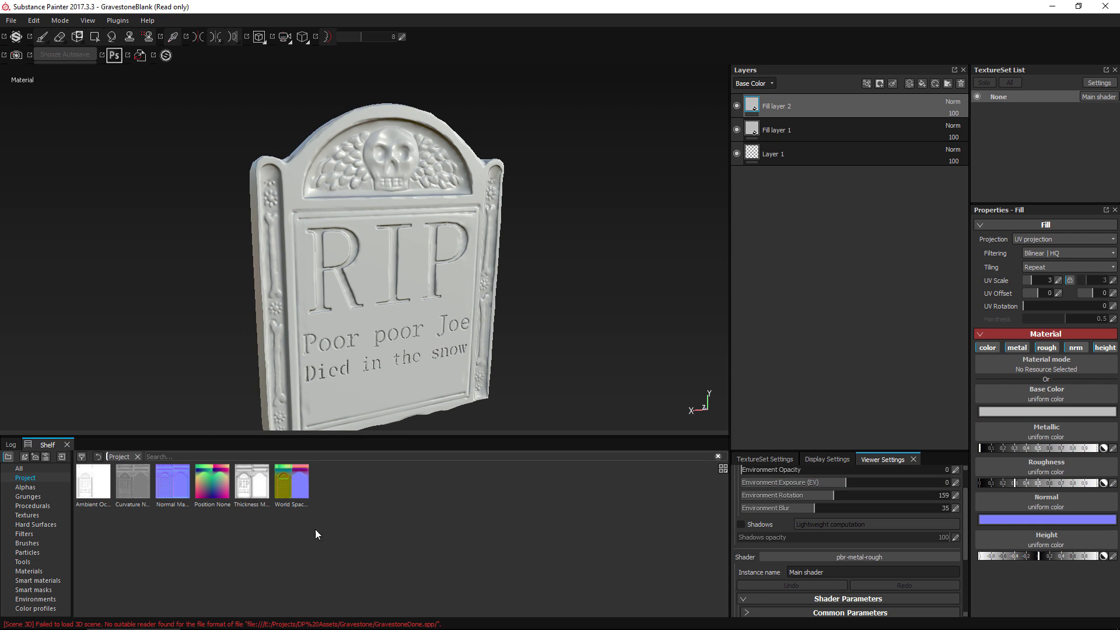
pyautogui.moveTo(126, 488); pyautogui.dragTo(1017, 389)
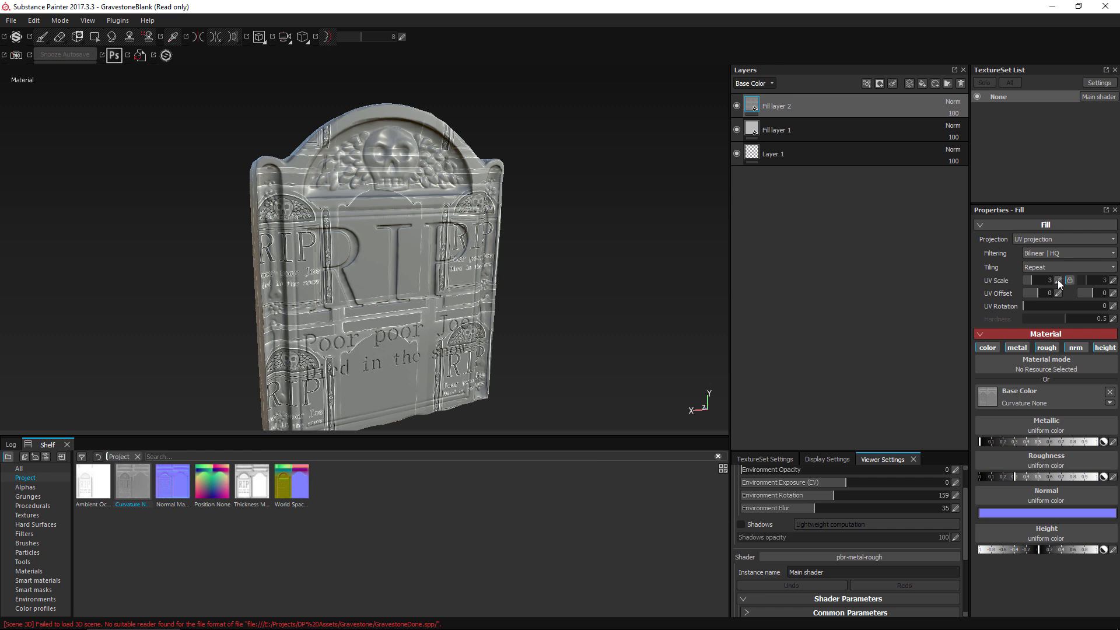
pyautogui.press('Return')
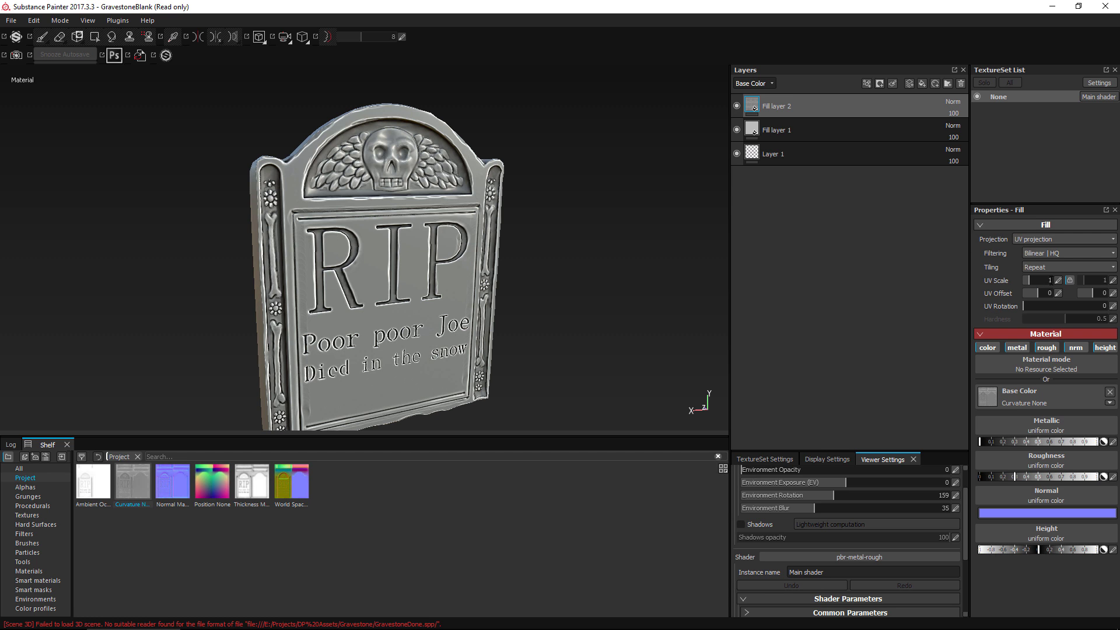
pyautogui.keyDown('alt'); pyautogui.moveTo(603, 322); pyautogui.dragTo(455, 350); pyautogui.keyUp('alt')
pyautogui.scroll(3, 455, 350)
pyautogui.scroll(-2, 452, 350)
# Set the curvature fill layer's blending mode to Overlay and its opacity to 52
pyautogui.click(952, 103)
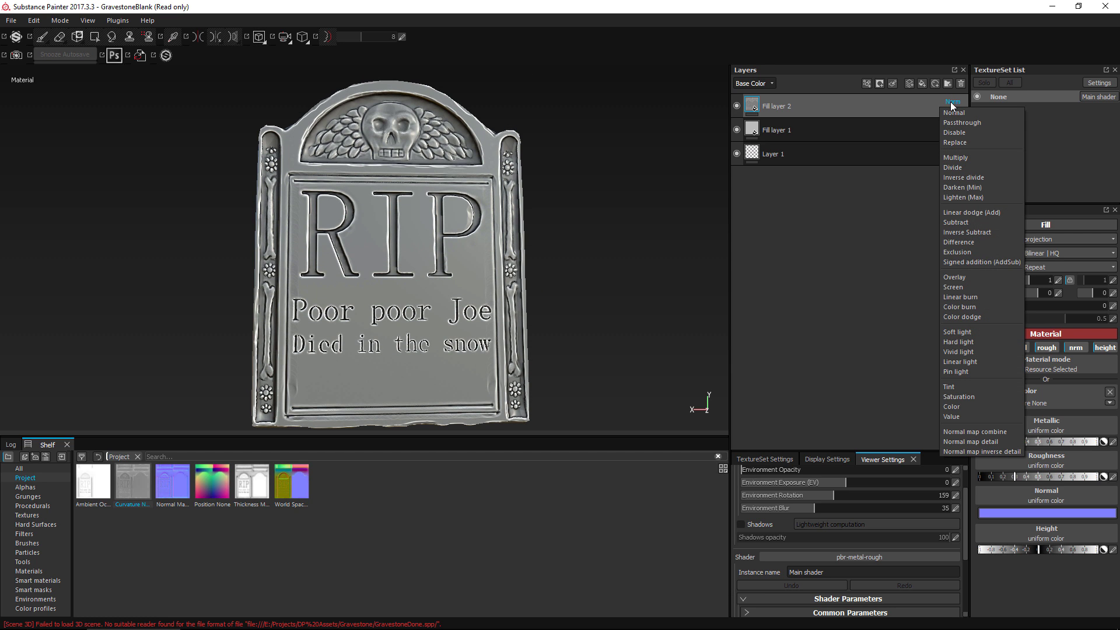
pyautogui.click(957, 277)
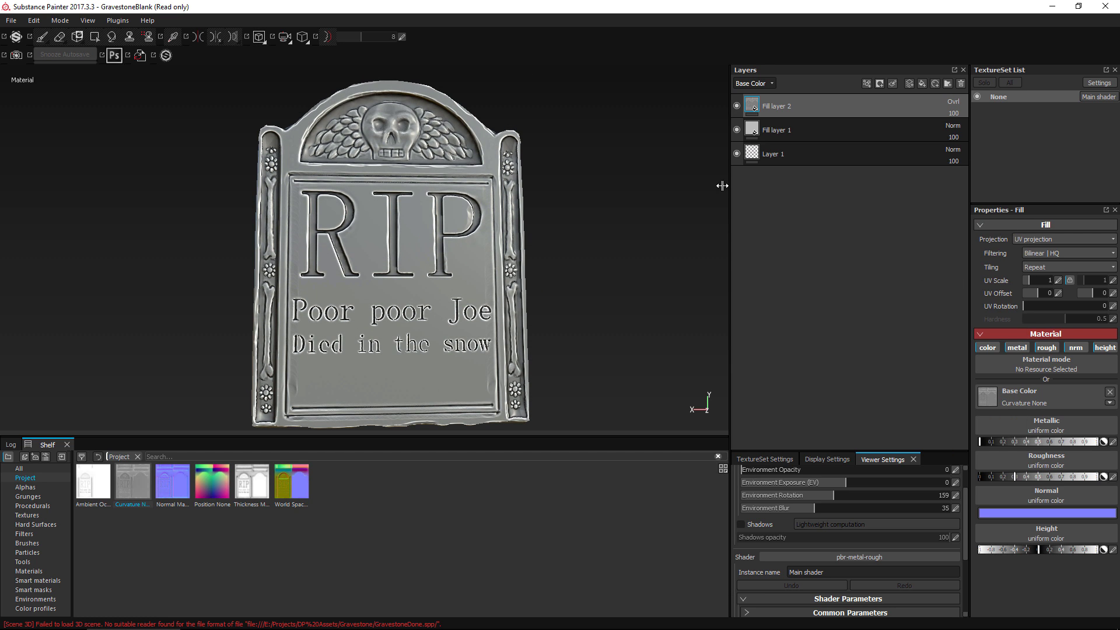
pyautogui.click(955, 114)
pyautogui.click(952, 125)
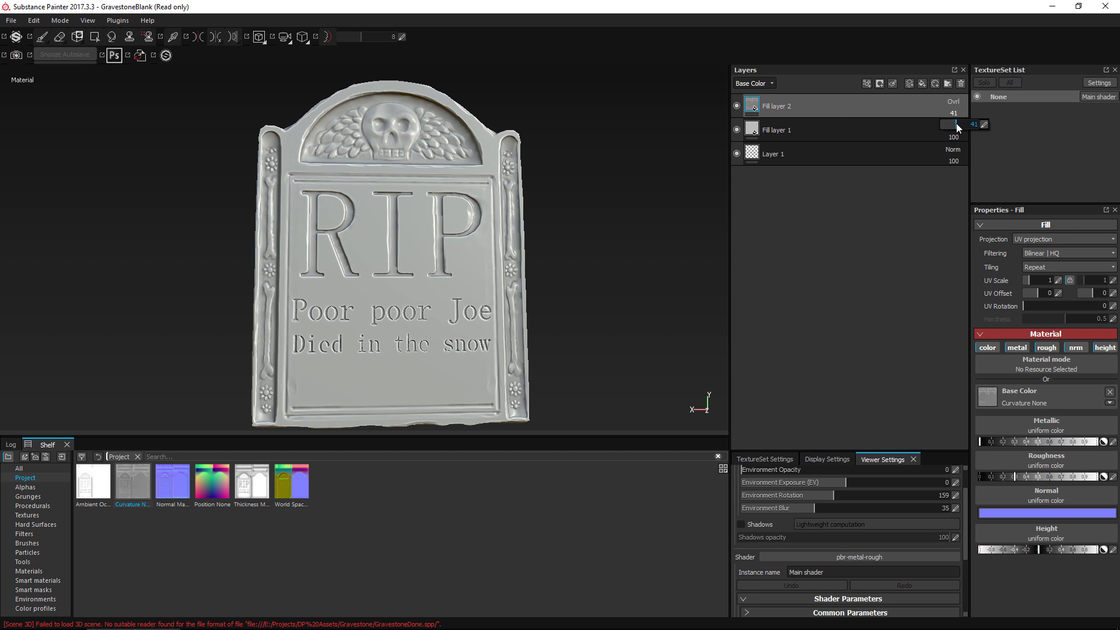
pyautogui.keyDown('alt'); pyautogui.moveTo(437, 169); pyautogui.dragTo(671, 173); pyautogui.keyUp('alt')
pyautogui.rightClick(798, 111)
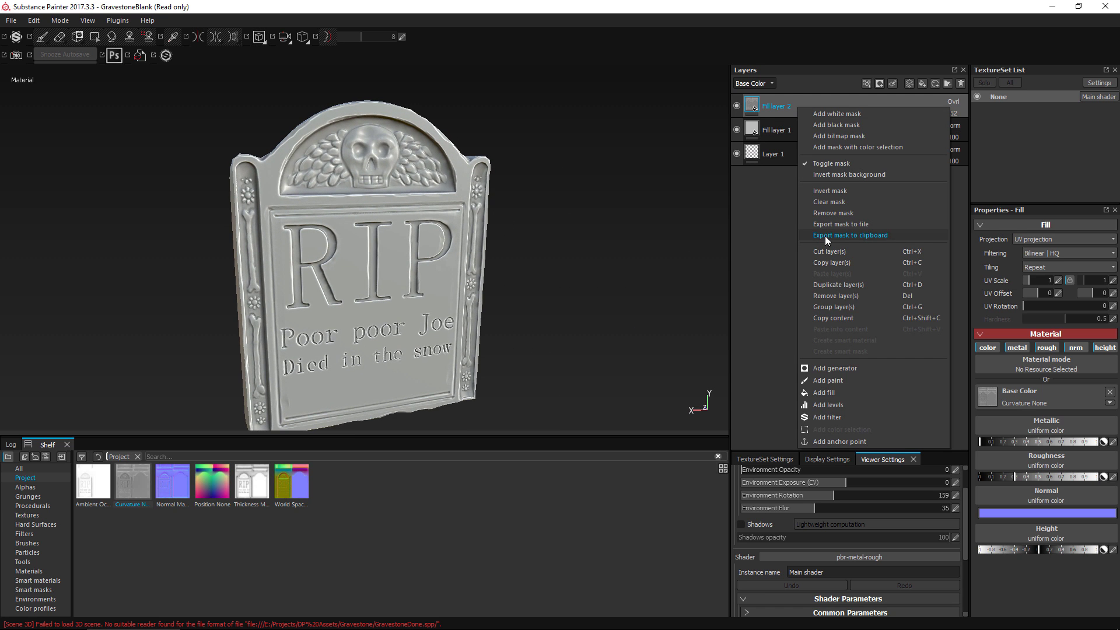
pyautogui.click(664, 353)
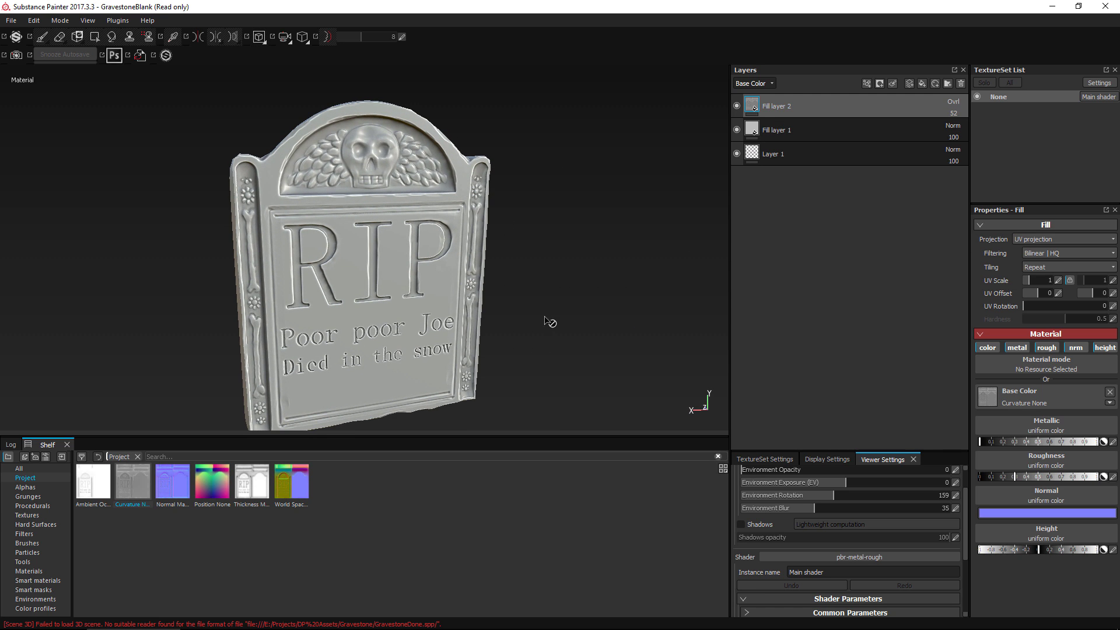
pyautogui.keyDown('alt'); pyautogui.moveTo(548, 320); pyautogui.dragTo(607, 242); pyautogui.keyUp('alt')
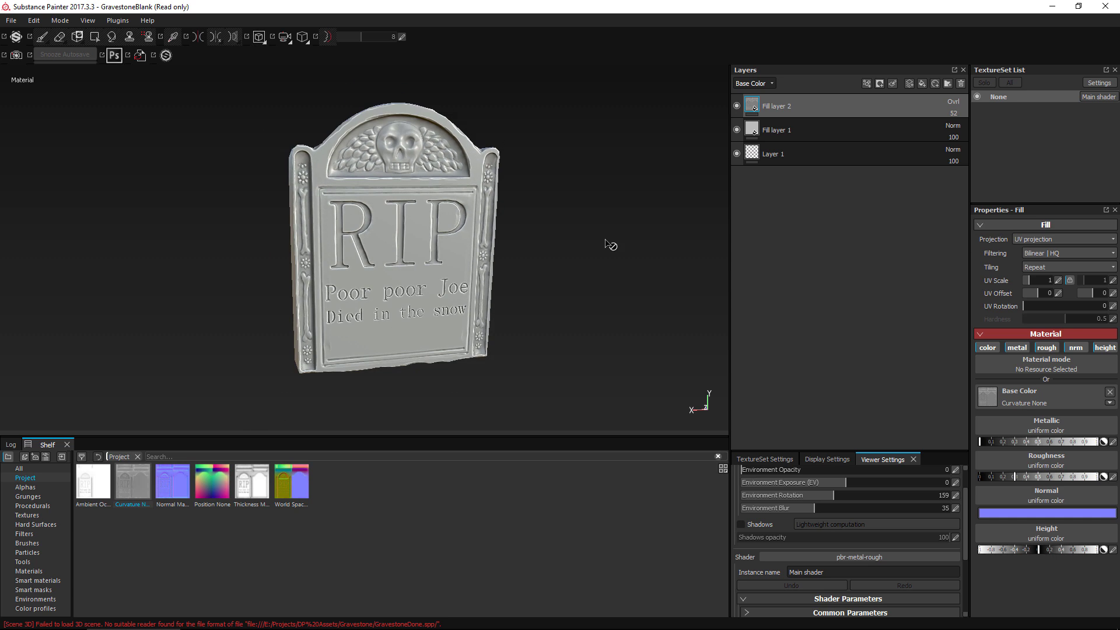
# Rename the plain fill layer "Base" and the curvature fill layer "Curvature"
pyautogui.doubleClick(782, 130)
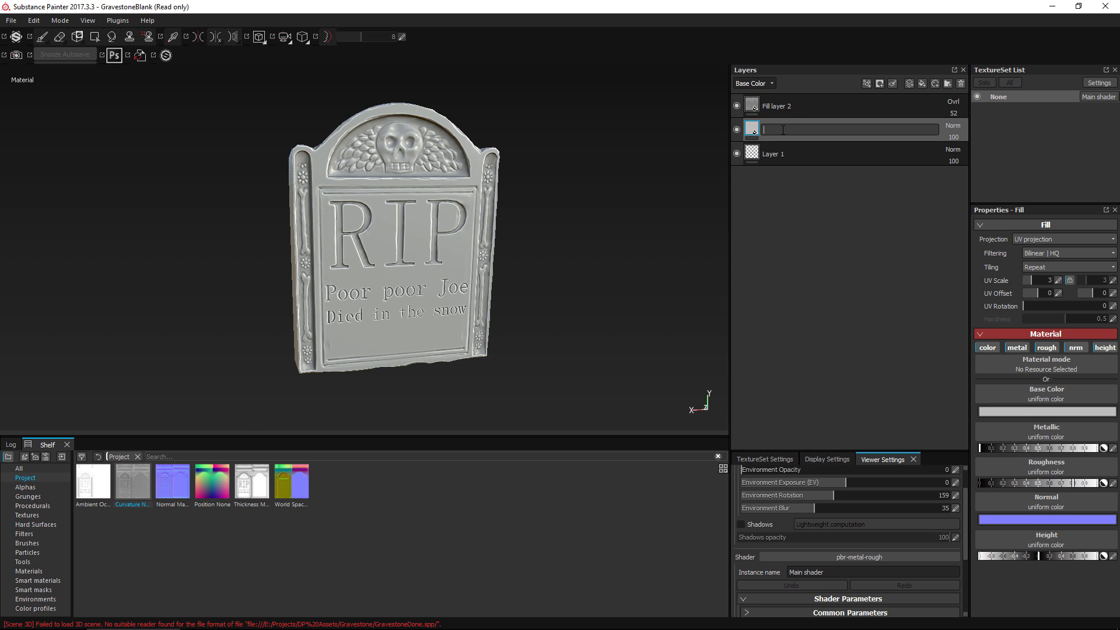
pyautogui.press('Return')
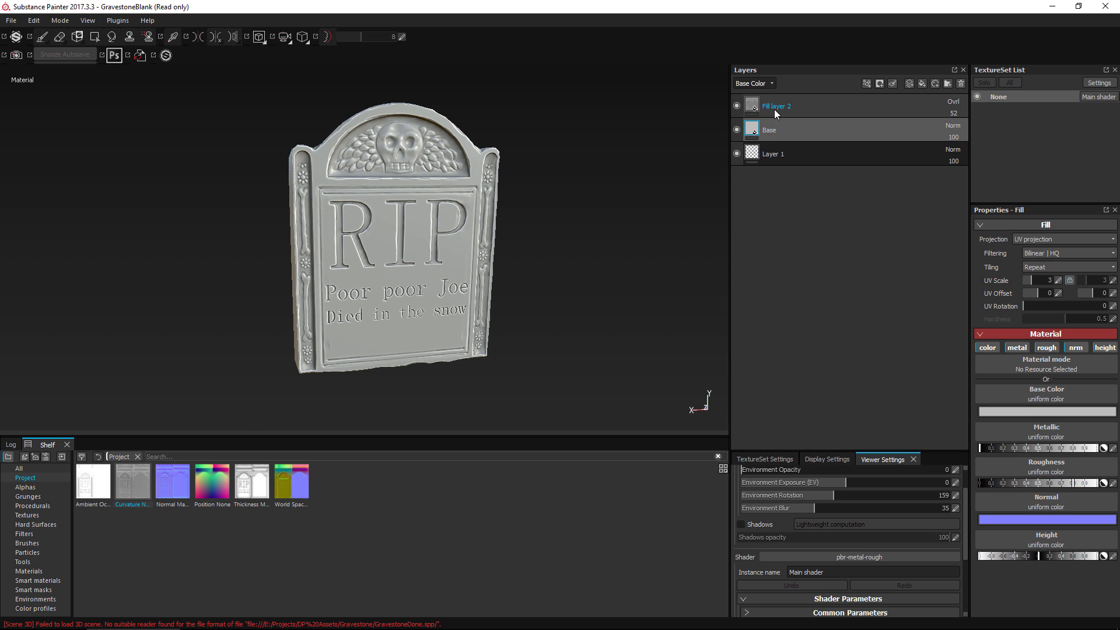
pyautogui.doubleClick(775, 109)
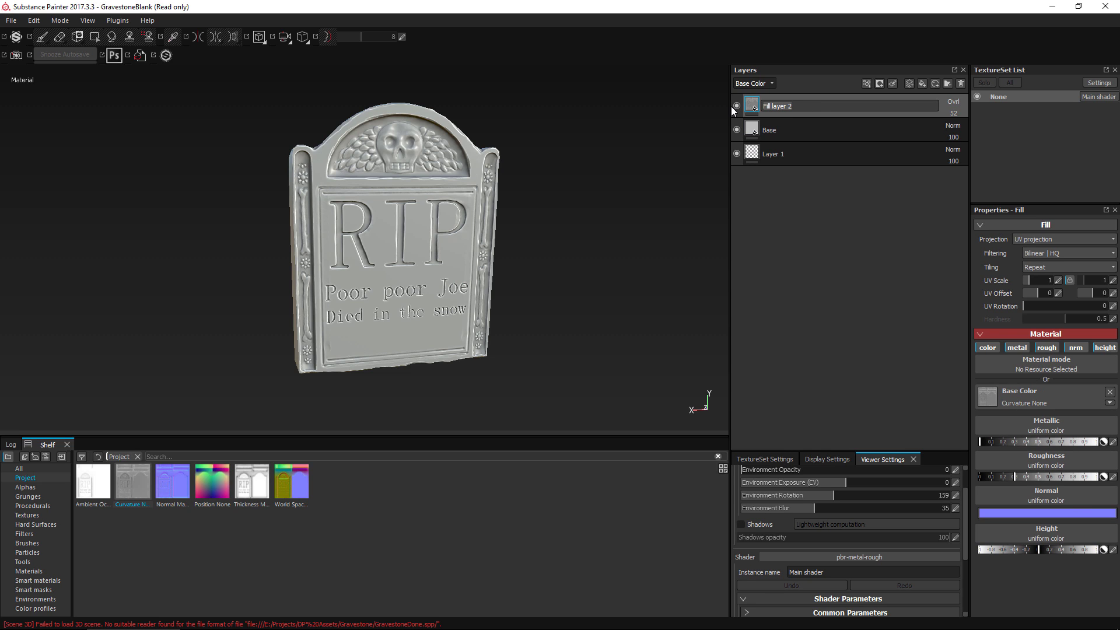
pyautogui.write('Curvature')
pyautogui.press('Return')
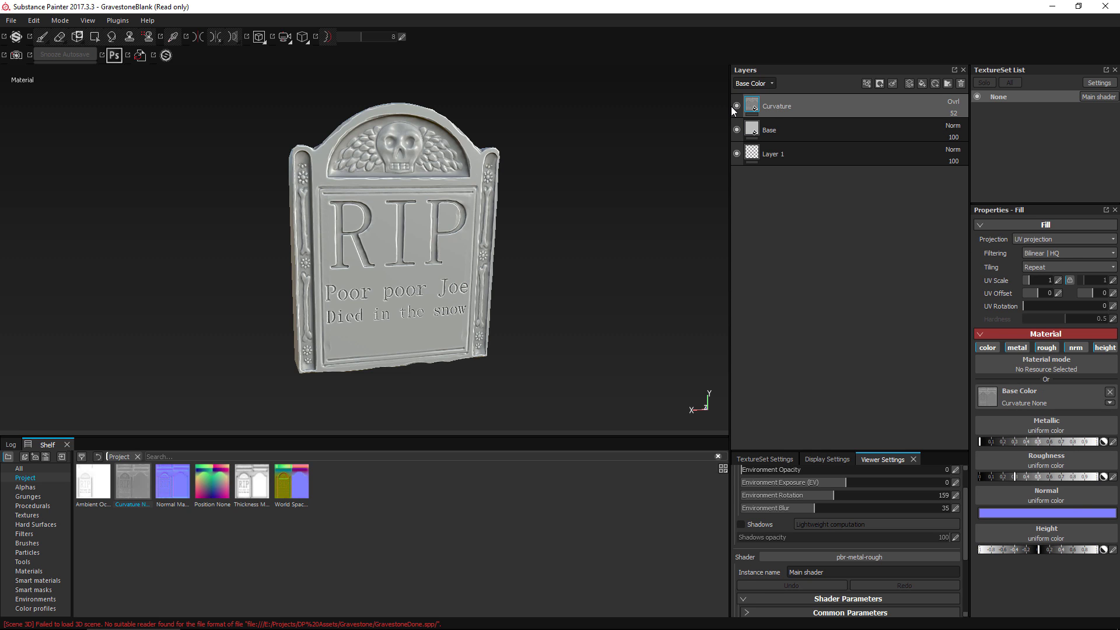
# Add a fill layer above Curvature with the thickness map as base color and a UV scale of 1
pyautogui.click(922, 84)
pyautogui.moveTo(244, 496); pyautogui.dragTo(1057, 402)
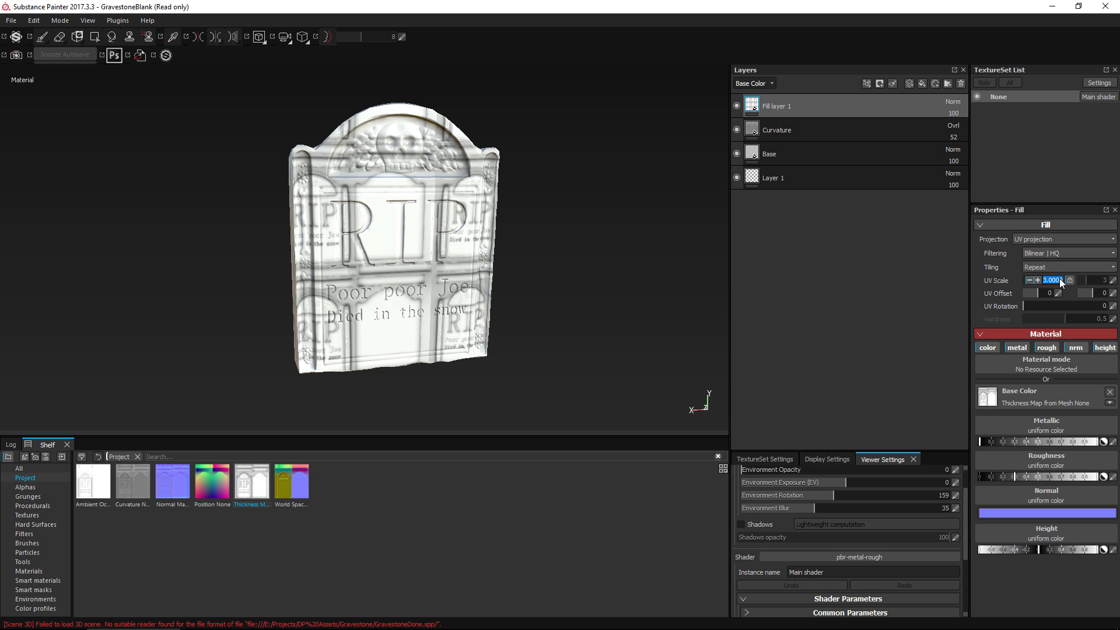
pyautogui.write('1')
pyautogui.press('Return')
pyautogui.moveTo(497, 250)
pyautogui.keyDown('alt'); pyautogui.mouseDown()
pyautogui.moveTo(525, 233)
pyautogui.moveTo(805, 237)
pyautogui.moveTo(484, 255)
pyautogui.mouseUp(); pyautogui.keyUp('alt')
# Replace the uppermost fill layer's base color with the ambient occlusion map and set its blending mode to Multiply
pyautogui.moveTo(95, 467)
pyautogui.mouseDown()
pyautogui.moveTo(493, 353)
pyautogui.moveTo(1022, 257)
pyautogui.moveTo(1007, 396)
pyautogui.mouseUp()
pyautogui.moveTo(509, 324)
pyautogui.keyDown('alt'); pyautogui.mouseDown()
pyautogui.moveTo(456, 312)
pyautogui.moveTo(506, 319)
pyautogui.mouseUp(); pyautogui.keyUp('alt')
pyautogui.click(953, 101)
pyautogui.click(957, 157)
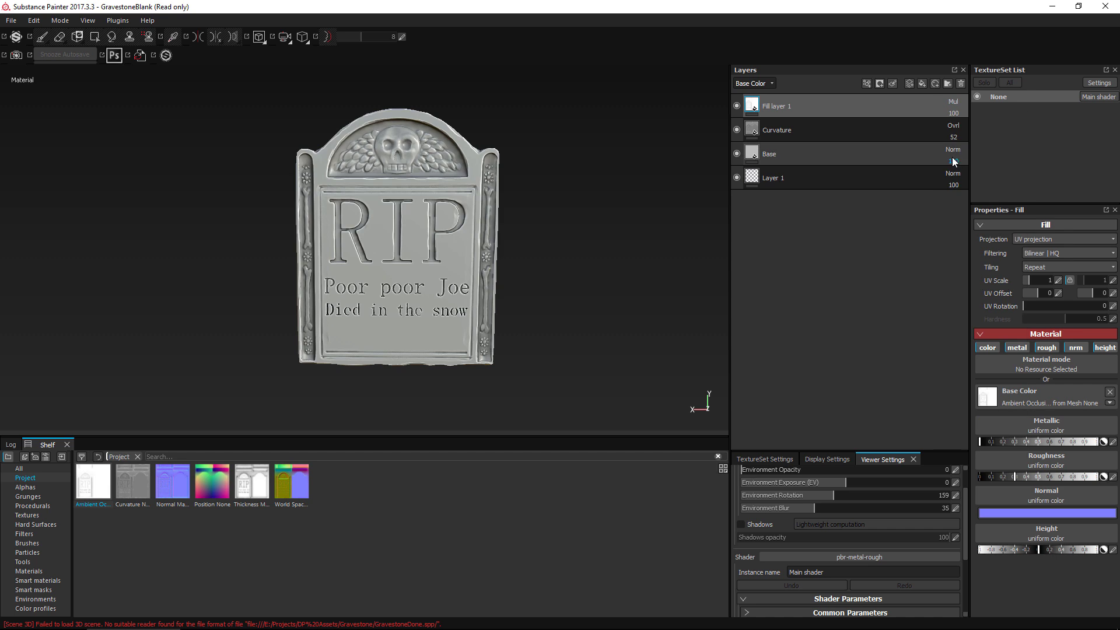
pyautogui.keyDown('alt'); pyautogui.moveTo(500, 242); pyautogui.dragTo(496, 245); pyautogui.keyUp('alt')
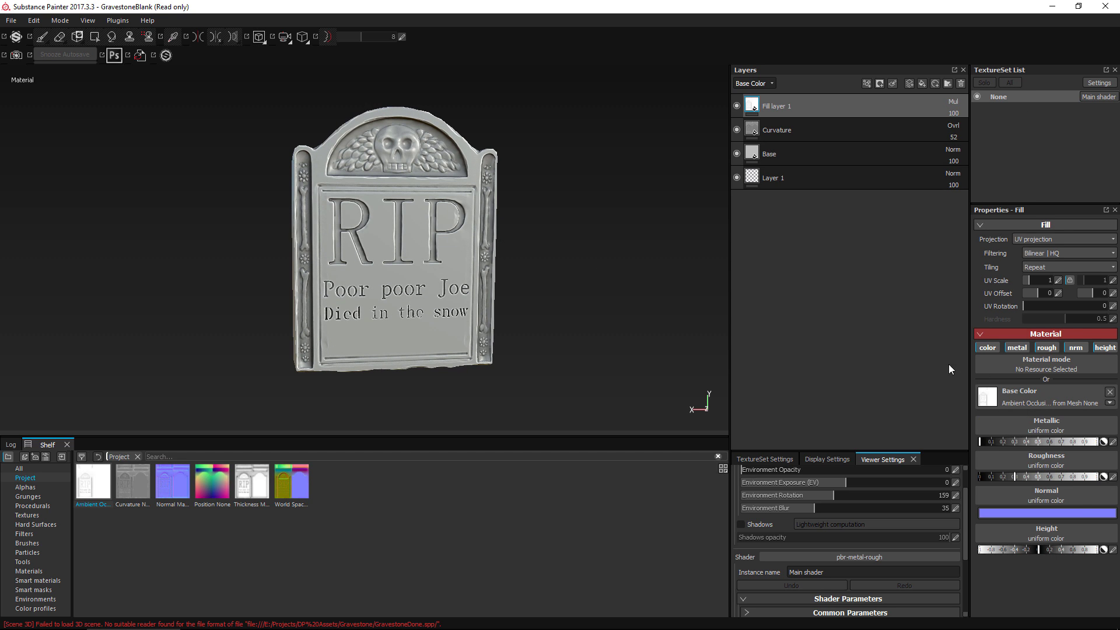
# Disable the metal, rough, nrm and height channels on the ambient occlusion fill layer
pyautogui.click(1017, 347)
pyautogui.click(1046, 347)
pyautogui.click(1076, 347)
pyautogui.click(1105, 347)
# Disable the metal, rough, nrm and height channels on the Curvature layer, keeping only color
pyautogui.click(817, 130)
pyautogui.click(1017, 348)
pyautogui.click(1043, 348)
pyautogui.click(1075, 348)
pyautogui.click(1095, 347)
# Add an empty paint layer directly above the Base layer, below Curvature
pyautogui.keyDown('alt'); pyautogui.moveTo(561, 301); pyautogui.dragTo(521, 304); pyautogui.keyUp('alt')
pyautogui.keyDown('alt'); pyautogui.moveTo(521, 304); pyautogui.dragTo(514, 328, button='right'); pyautogui.keyUp('alt')
pyautogui.keyDown('alt'); pyautogui.moveTo(514, 327); pyautogui.dragTo(503, 317); pyautogui.keyUp('alt')
pyautogui.keyDown('alt'); pyautogui.moveTo(502, 318); pyautogui.dragTo(541, 305, button='middle'); pyautogui.keyUp('alt')
pyautogui.keyDown('alt'); pyautogui.moveTo(542, 305); pyautogui.dragTo(506, 344, button='right'); pyautogui.keyUp('alt')
pyautogui.keyDown('alt'); pyautogui.moveTo(507, 344); pyautogui.dragTo(453, 326); pyautogui.keyUp('alt')
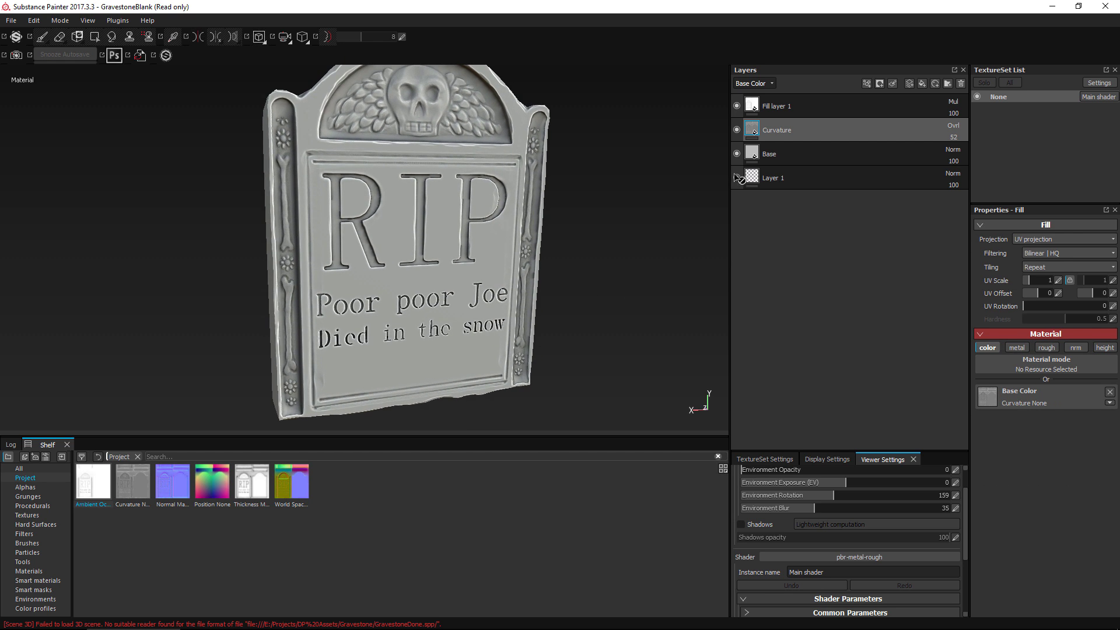
pyautogui.click(802, 145)
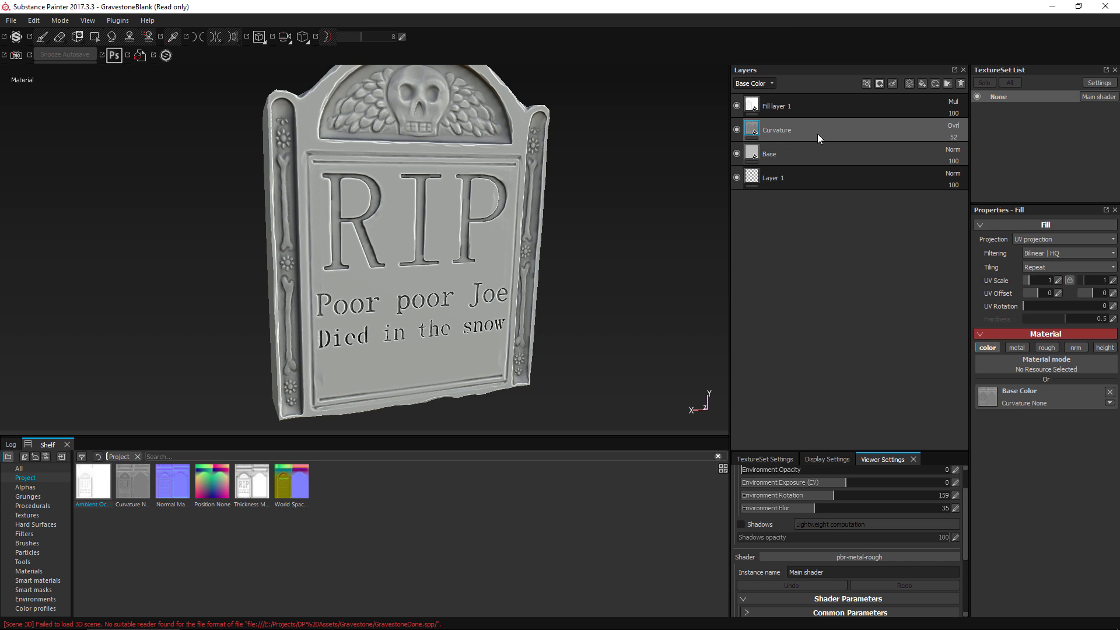
pyautogui.click(910, 83)
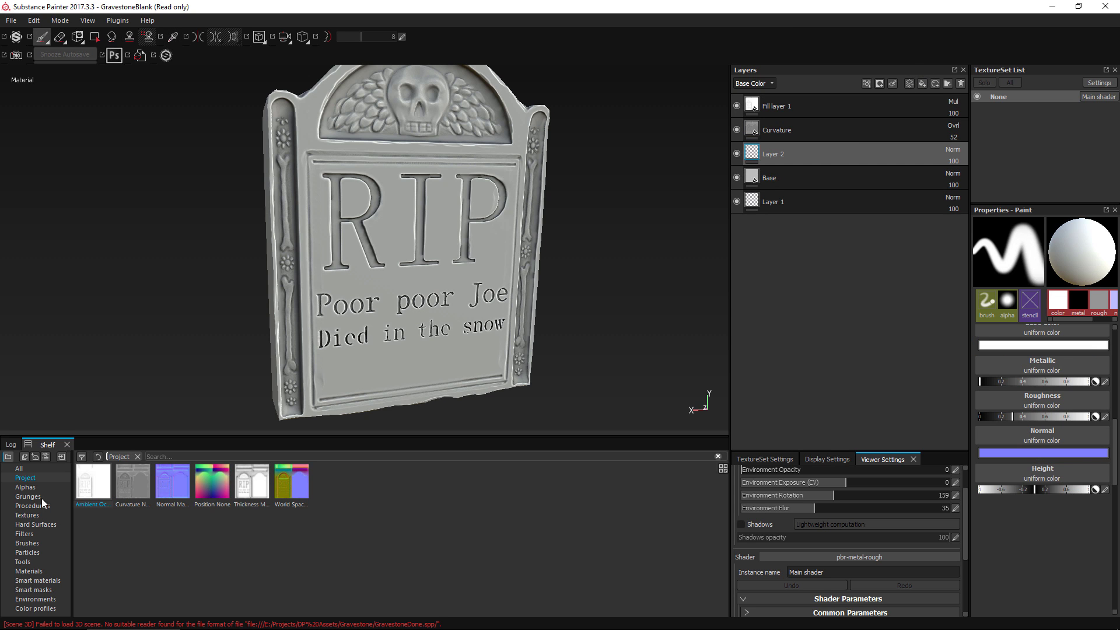
# Choose the Dirt 1 brush, enlarge it and undo the test stroke on the gravestone's lower face
pyautogui.click(25, 487)
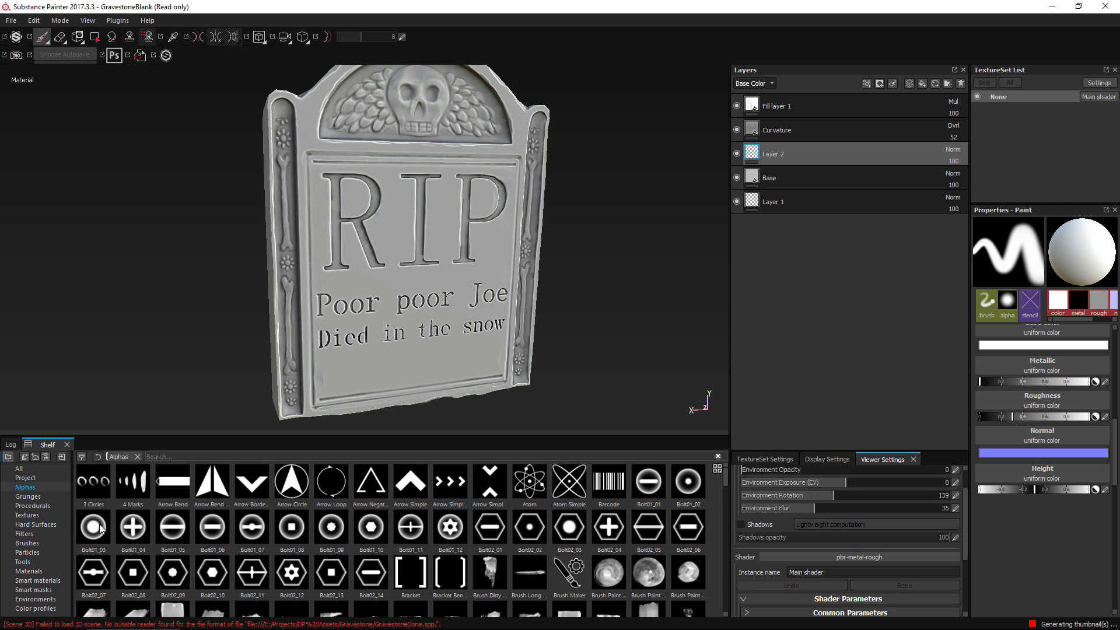
pyautogui.click(26, 543)
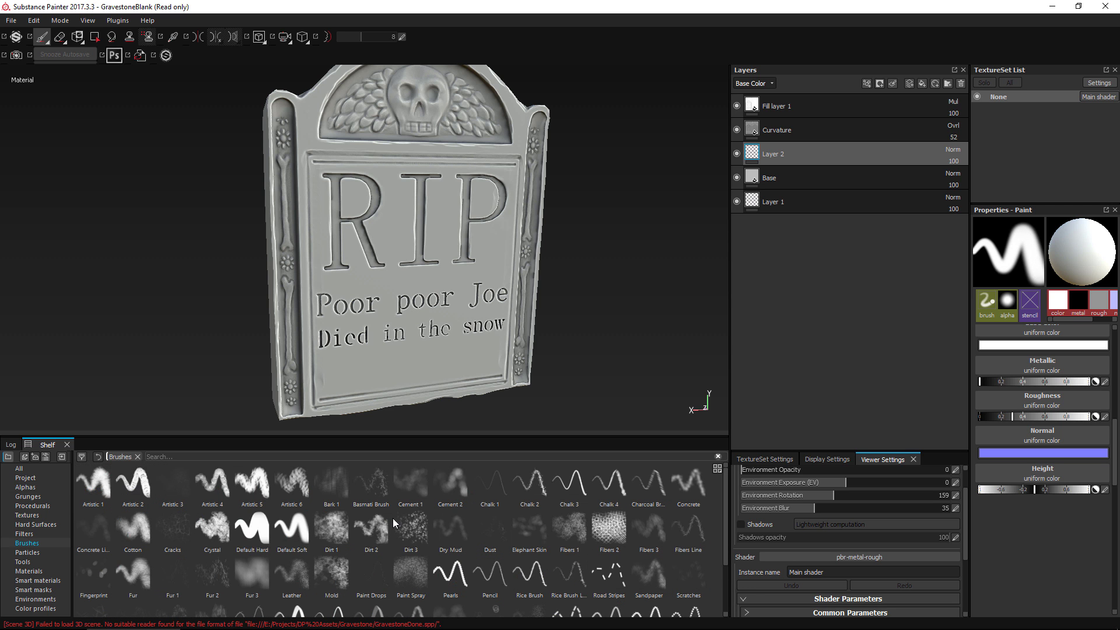
pyautogui.click(337, 536)
pyautogui.keyDown('ctrl'); pyautogui.moveTo(386, 351); pyautogui.dragTo(443, 349, button='right'); pyautogui.keyUp('ctrl')
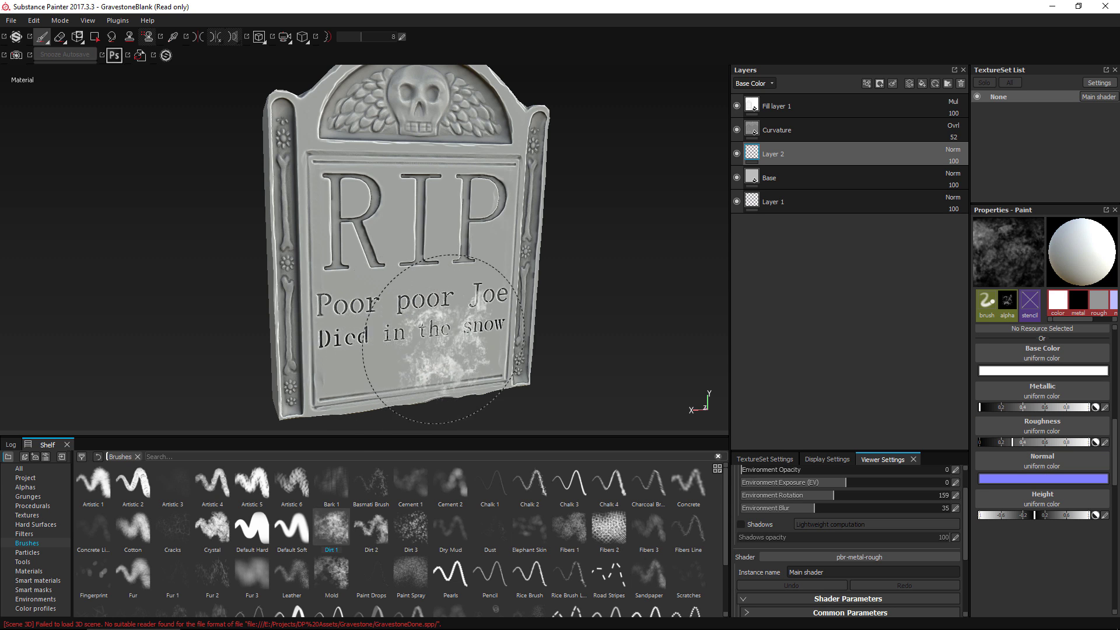
pyautogui.moveTo(464, 345)
pyautogui.keyDown('alt'); pyautogui.mouseDown()
pyautogui.moveTo(444, 337)
pyautogui.moveTo(449, 362)
pyautogui.moveTo(345, 344)
pyautogui.moveTo(415, 255)
pyautogui.moveTo(470, 252)
pyautogui.mouseUp(); pyautogui.keyUp('alt')
pyautogui.hotkey('ctrl', 'z')
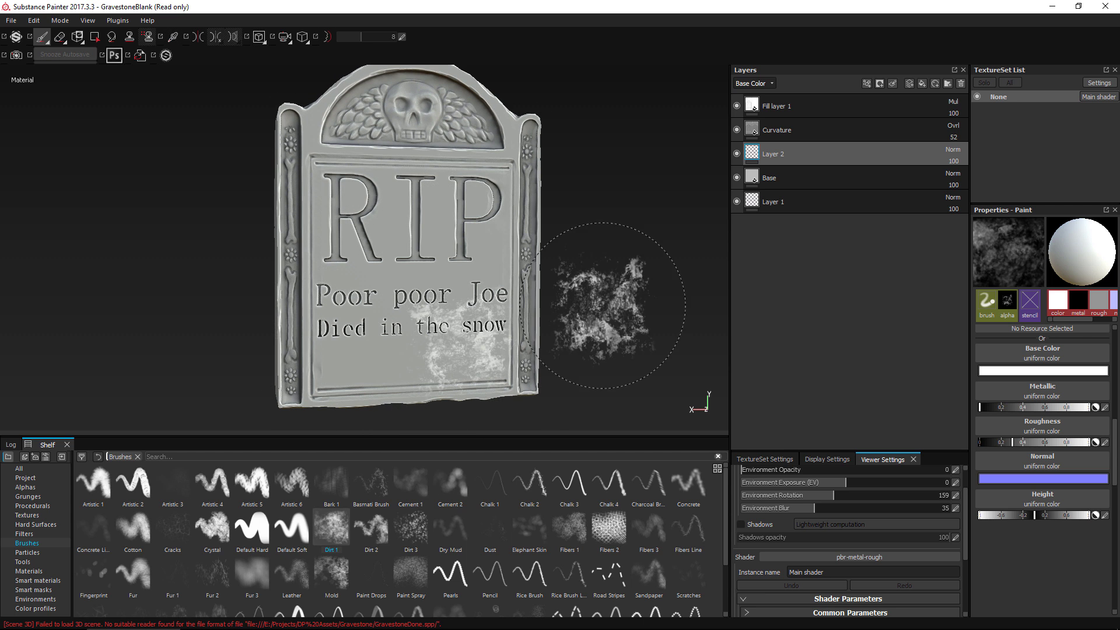
# Undo the last dirt stroke, then disable the brush's metal channel and raise its roughness to about 0.75
pyautogui.hotkey('ctrl', 'z')
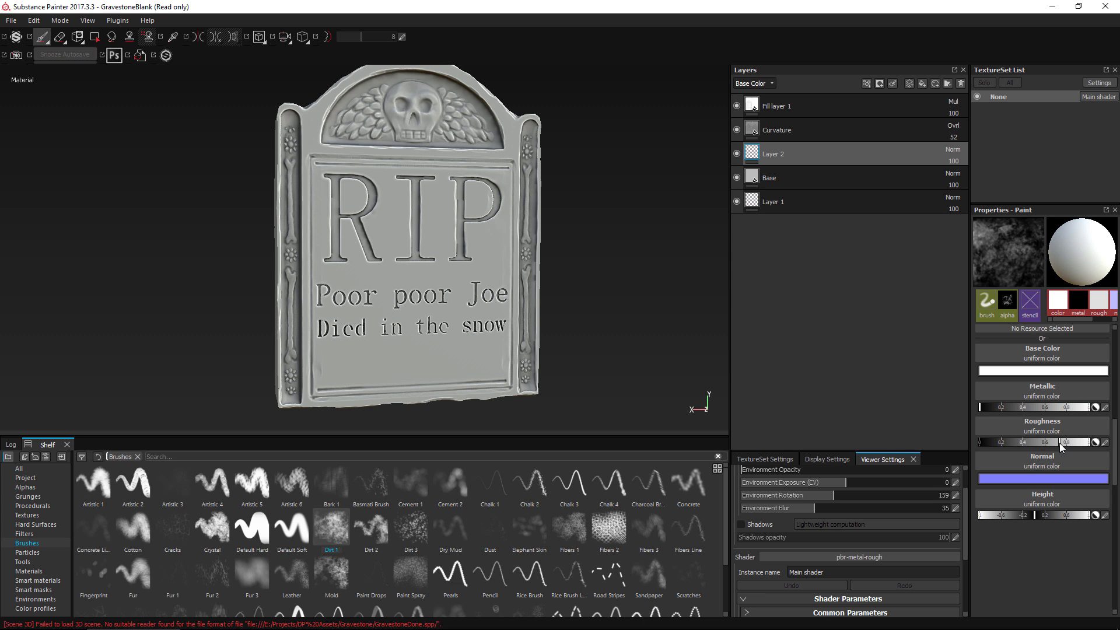
pyautogui.scroll(4, 1043, 359)
pyautogui.click(1042, 434)
pyautogui.scroll(-2, 1036, 441)
pyautogui.scroll(-1, 1036, 445)
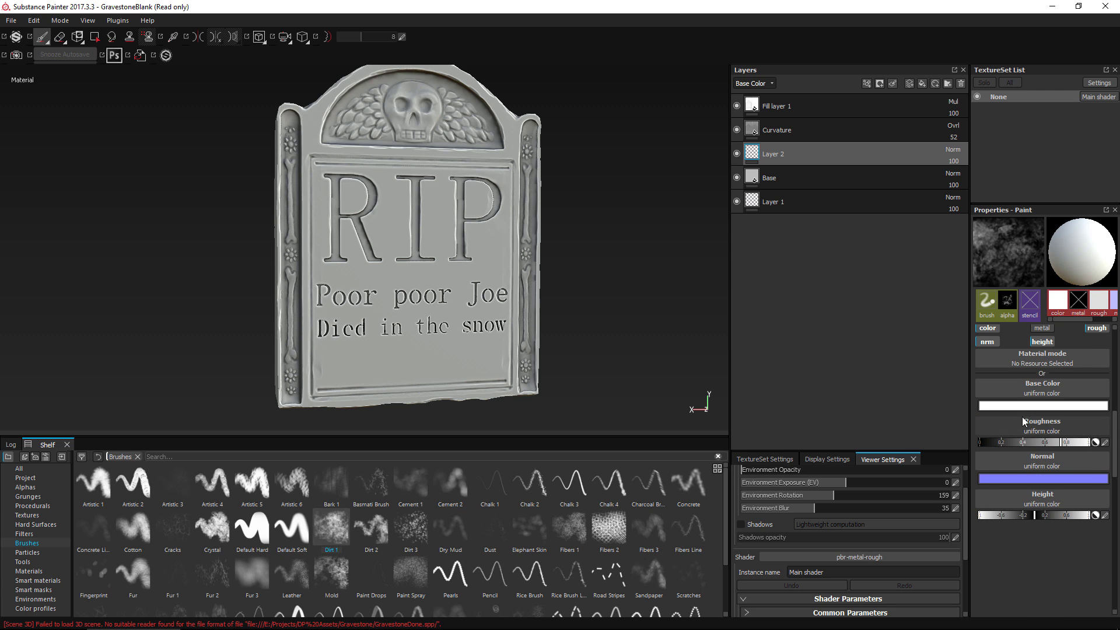
# Set the brush's base color to a gray-brown with RGB 0.185, 0.158, 0.140
pyautogui.click(1018, 408)
pyautogui.moveTo(949, 404); pyautogui.dragTo(932, 410)
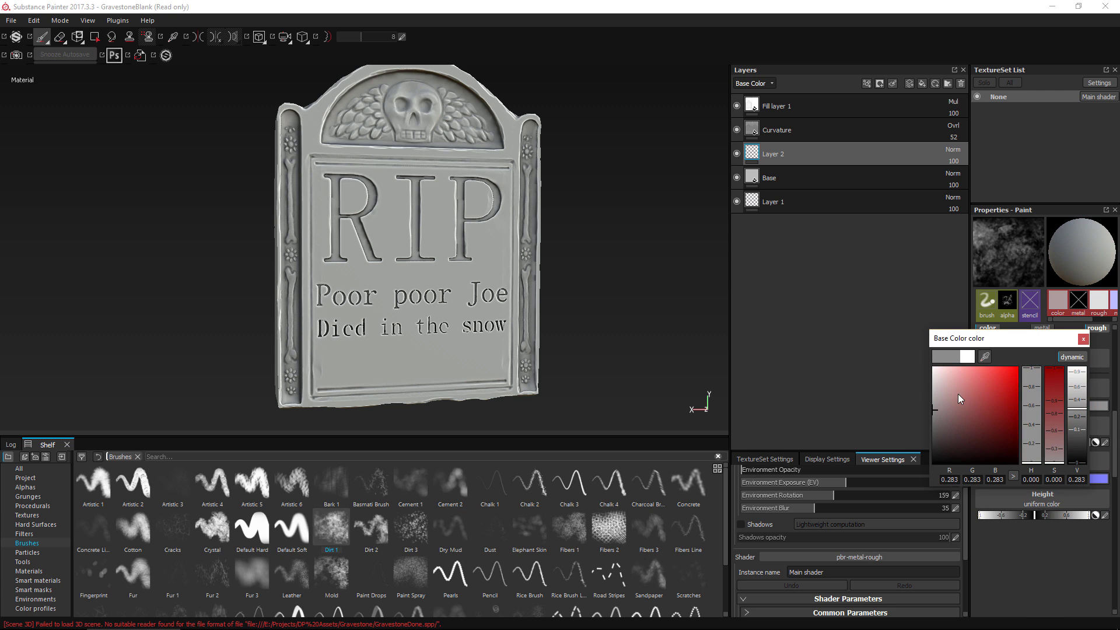
pyautogui.click(1074, 358)
pyautogui.click(1029, 456)
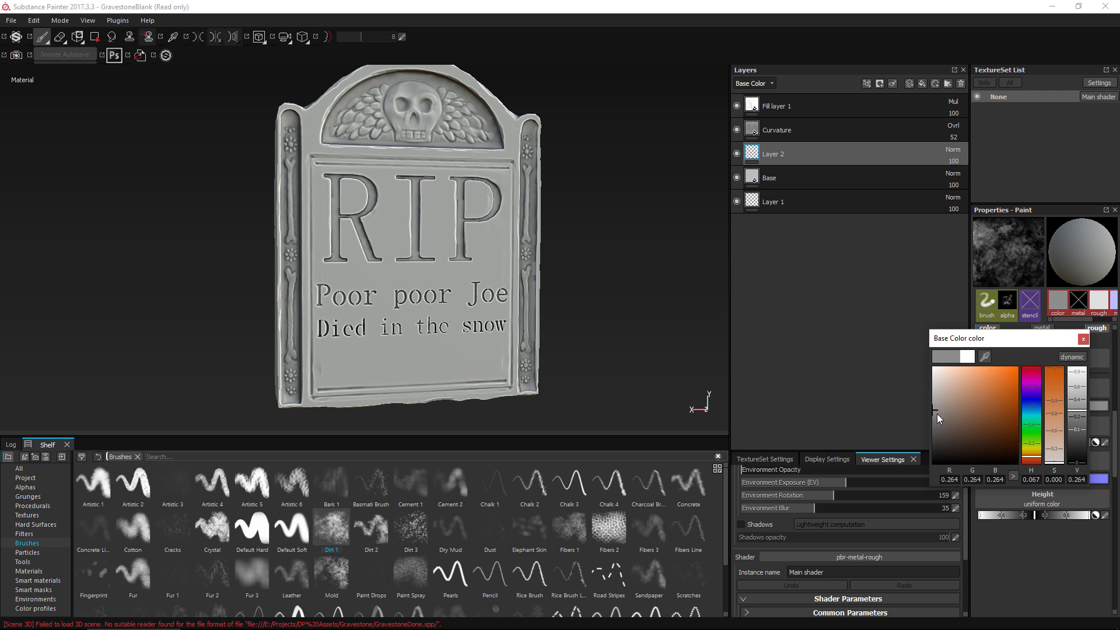
pyautogui.click(941, 419)
pyautogui.moveTo(461, 409)
pyautogui.mouseDown()
pyautogui.moveTo(417, 350)
pyautogui.moveTo(283, 353)
pyautogui.mouseUp()
pyautogui.hotkey('ctrl', 'z')
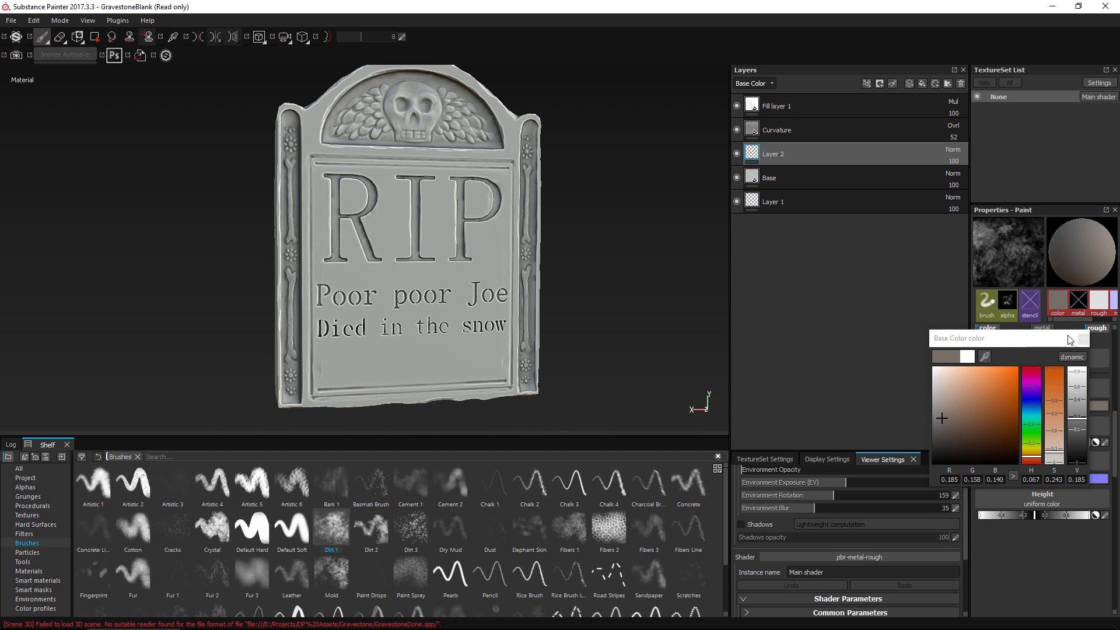
pyautogui.click(1083, 340)
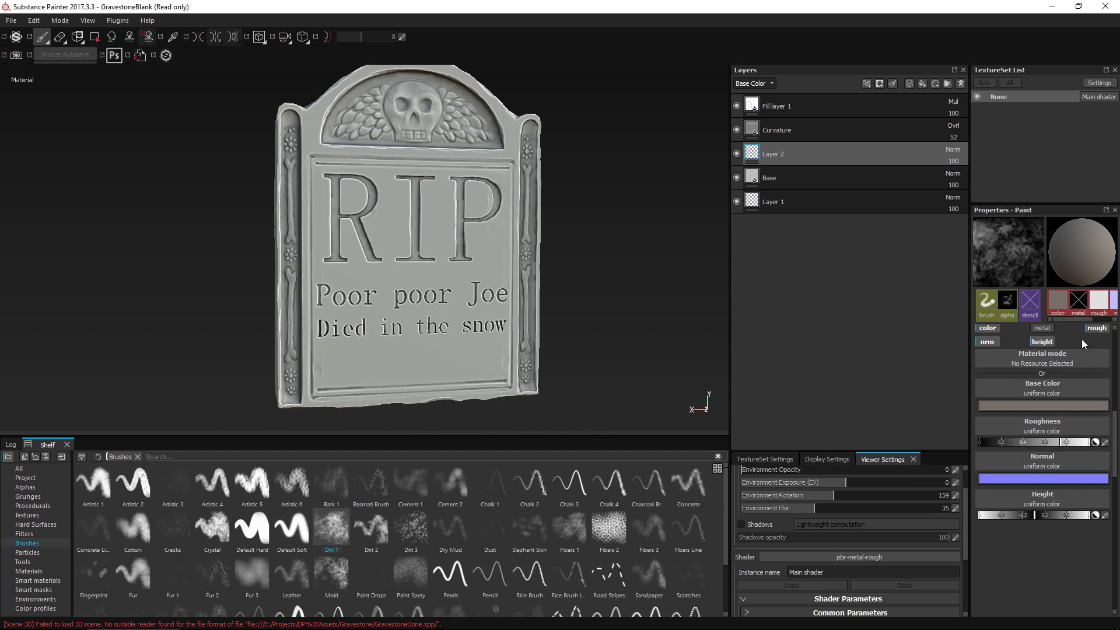
pyautogui.click(984, 516)
pyautogui.click(458, 289)
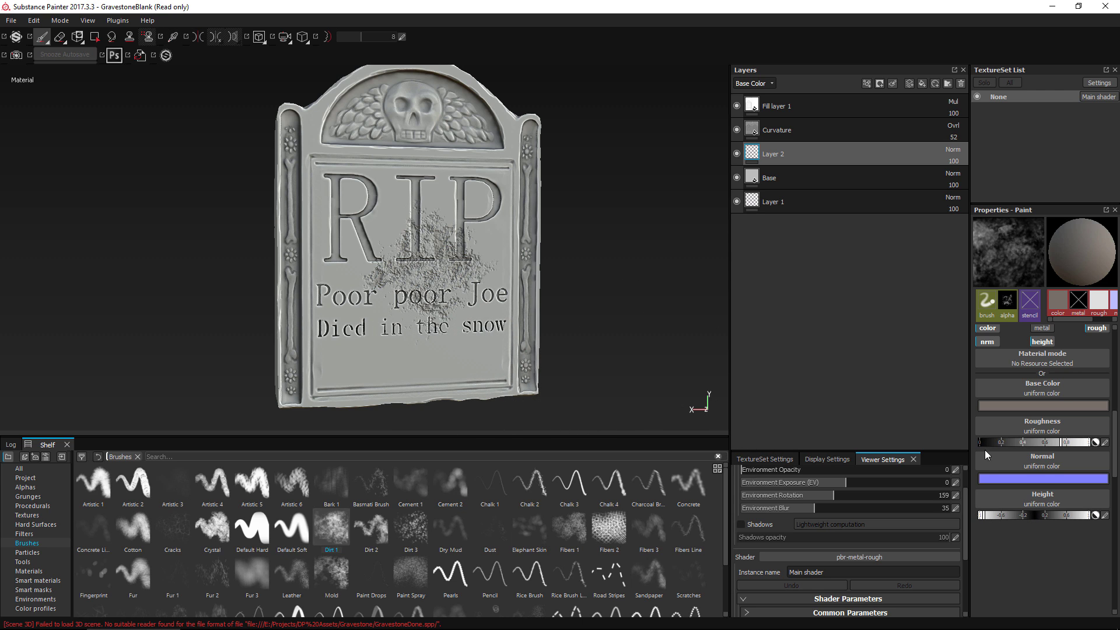
pyautogui.hotkey('ctrl', 'z')
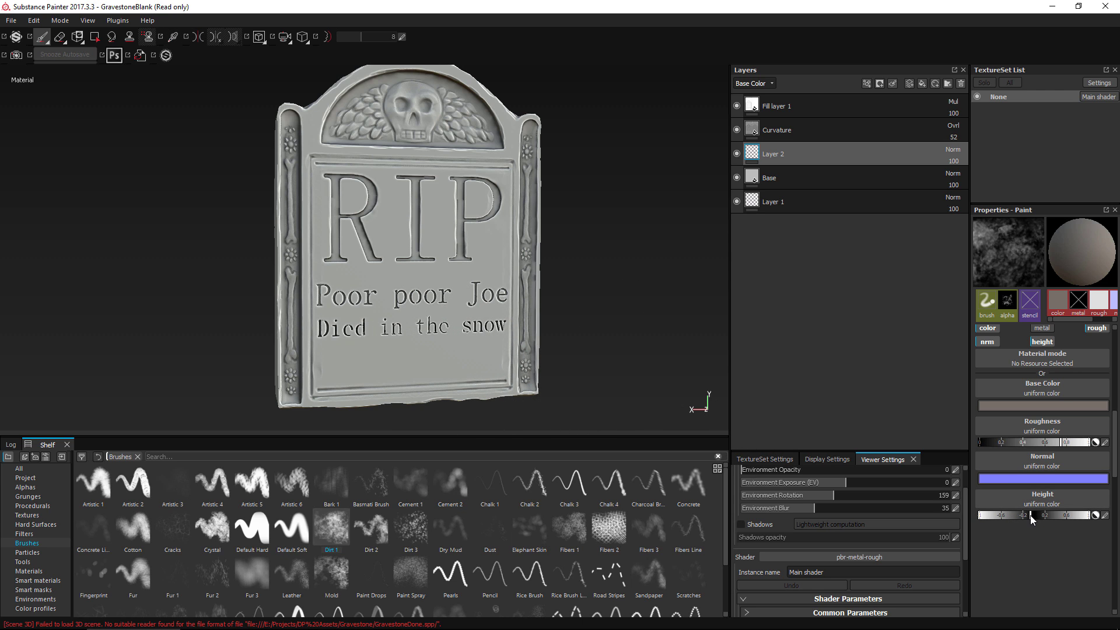
# Paint gray-brown Dirt 1 patches with a slightly negative height across the gravestone's front on Layer 2
pyautogui.moveTo(455, 403)
pyautogui.mouseDown()
pyautogui.moveTo(327, 350)
pyautogui.moveTo(333, 251)
pyautogui.moveTo(390, 274)
pyautogui.moveTo(444, 350)
pyautogui.moveTo(408, 262)
pyautogui.moveTo(490, 315)
pyautogui.moveTo(416, 373)
pyautogui.moveTo(467, 426)
pyautogui.moveTo(422, 349)
pyautogui.moveTo(553, 317)
pyautogui.moveTo(375, 426)
pyautogui.moveTo(637, 238)
pyautogui.moveTo(500, 237)
pyautogui.moveTo(476, 274)
pyautogui.moveTo(426, 202)
pyautogui.moveTo(314, 142)
pyautogui.mouseUp()
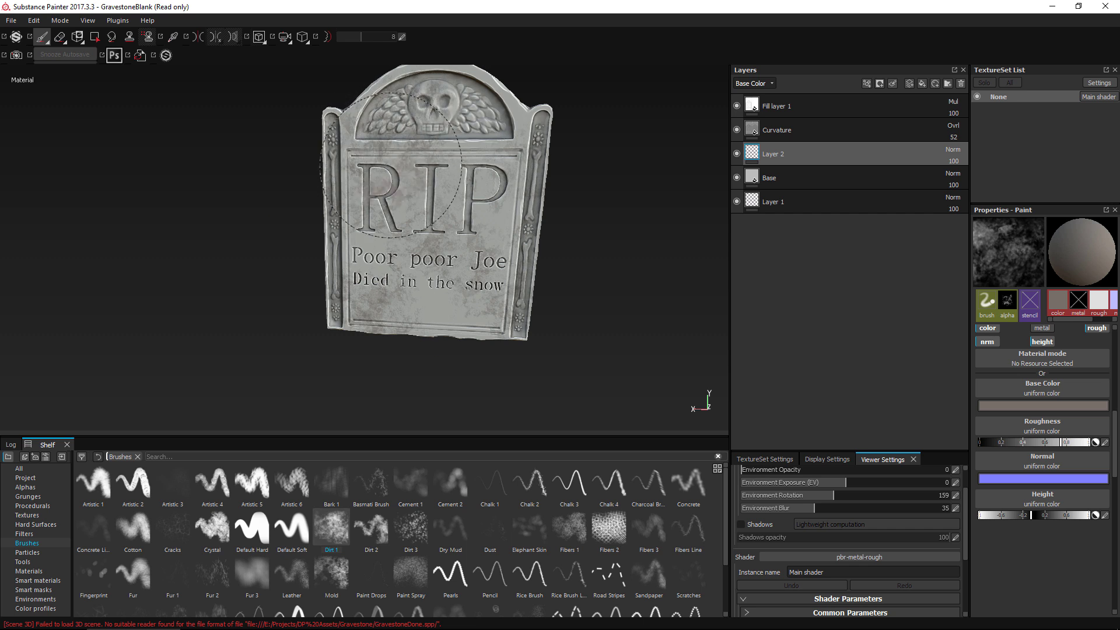
pyautogui.keyDown('alt'); pyautogui.moveTo(362, 175); pyautogui.dragTo(297, 204); pyautogui.keyUp('alt')
pyautogui.keyDown('alt'); pyautogui.moveTo(408, 304); pyautogui.dragTo(294, 215); pyautogui.keyUp('alt')
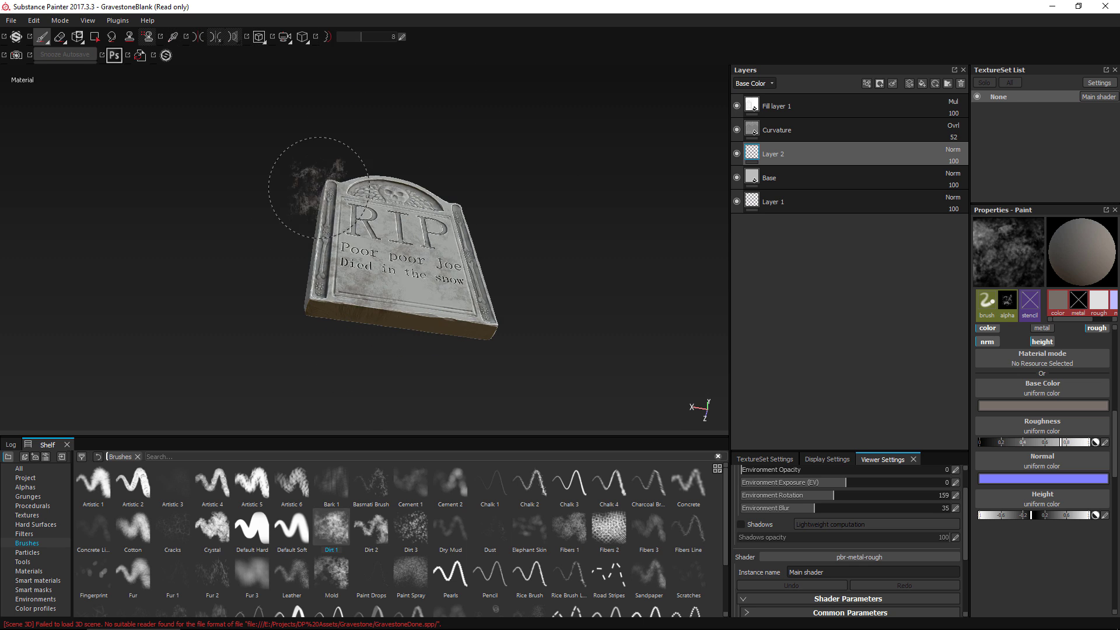
pyautogui.keyDown('alt'); pyautogui.moveTo(476, 309); pyautogui.dragTo(386, 239); pyautogui.keyUp('alt')
pyautogui.keyDown('alt'); pyautogui.moveTo(396, 224); pyautogui.dragTo(281, 320, button='middle'); pyautogui.keyUp('alt')
pyautogui.keyDown('alt'); pyautogui.moveTo(281, 321); pyautogui.dragTo(380, 368, button='right'); pyautogui.keyUp('alt')
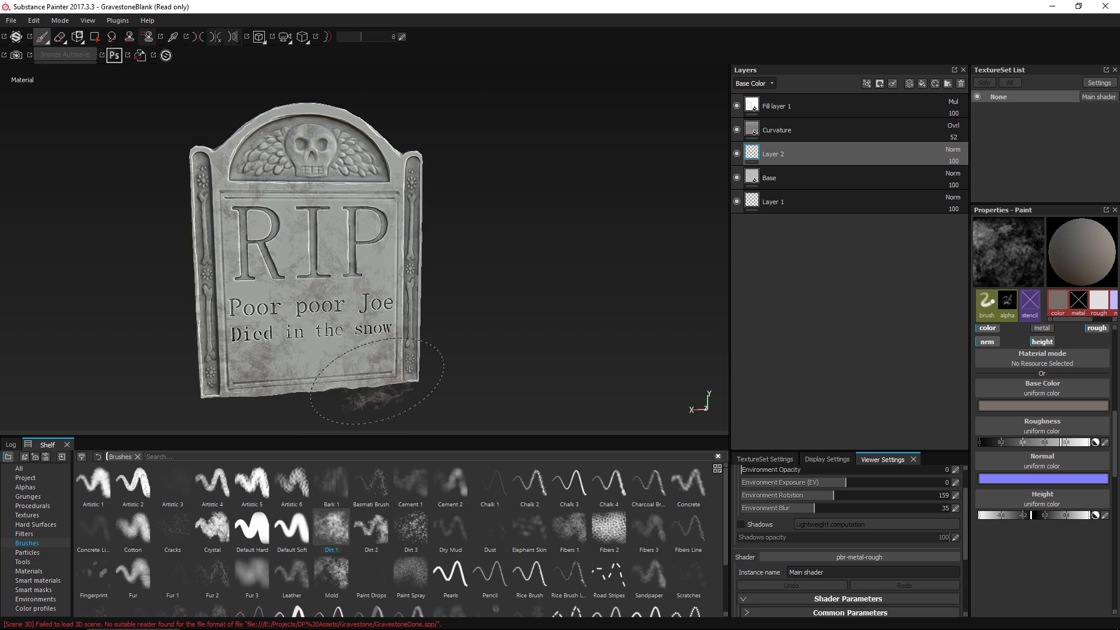
pyautogui.keyDown('alt'); pyautogui.moveTo(306, 330); pyautogui.dragTo(295, 314, button='middle'); pyautogui.keyUp('alt')
pyautogui.keyDown('alt'); pyautogui.moveTo(315, 303); pyautogui.dragTo(408, 361, button='right'); pyautogui.keyUp('alt')
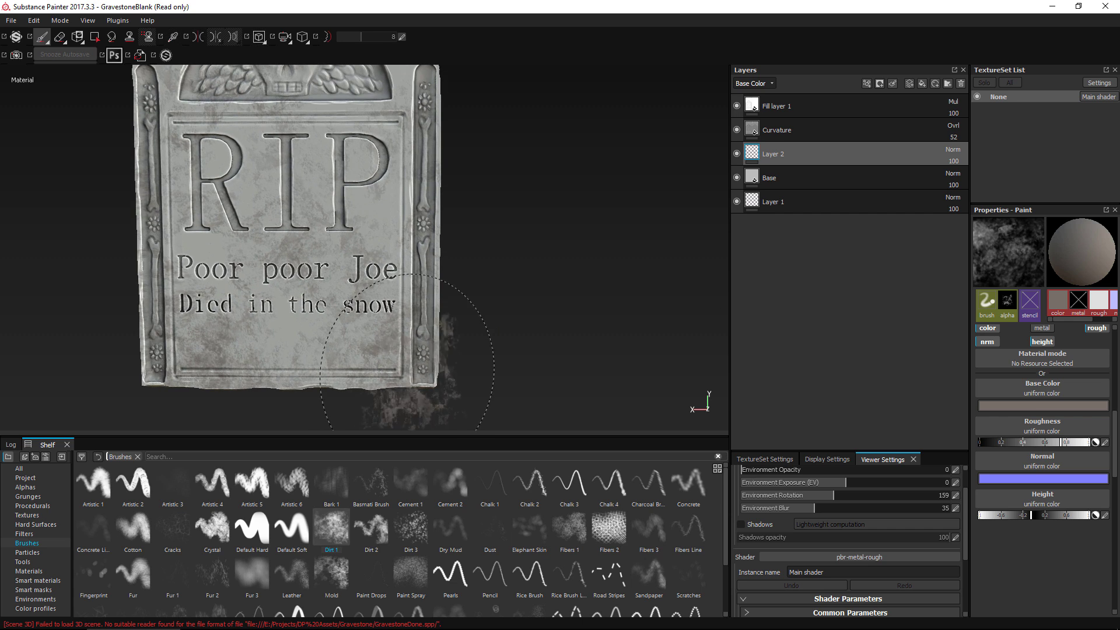
# Change the brush's base color to dark brown, RGB 0.099, 0.071, 0.051, with slightly lower roughness and a slightly positive height
pyautogui.click(1033, 406)
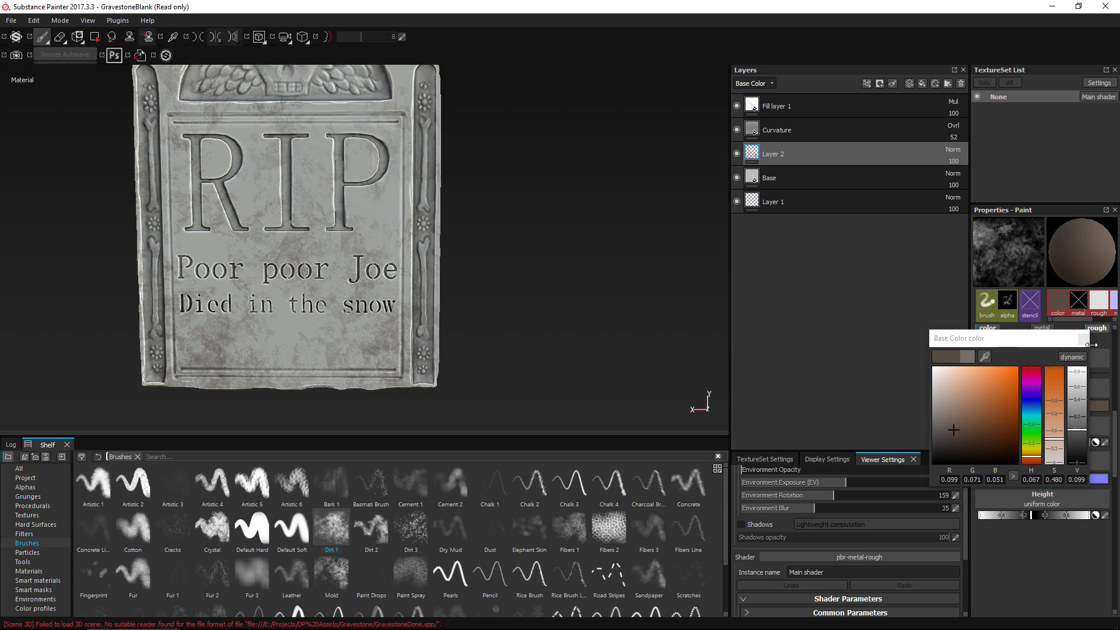
pyautogui.click(1084, 340)
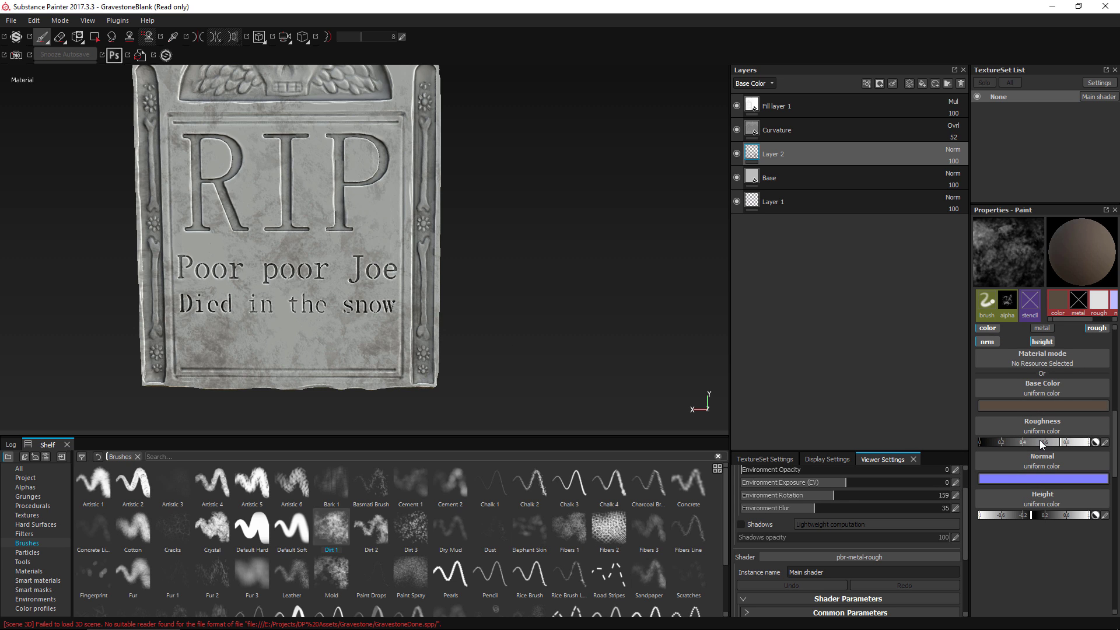
pyautogui.click(1042, 442)
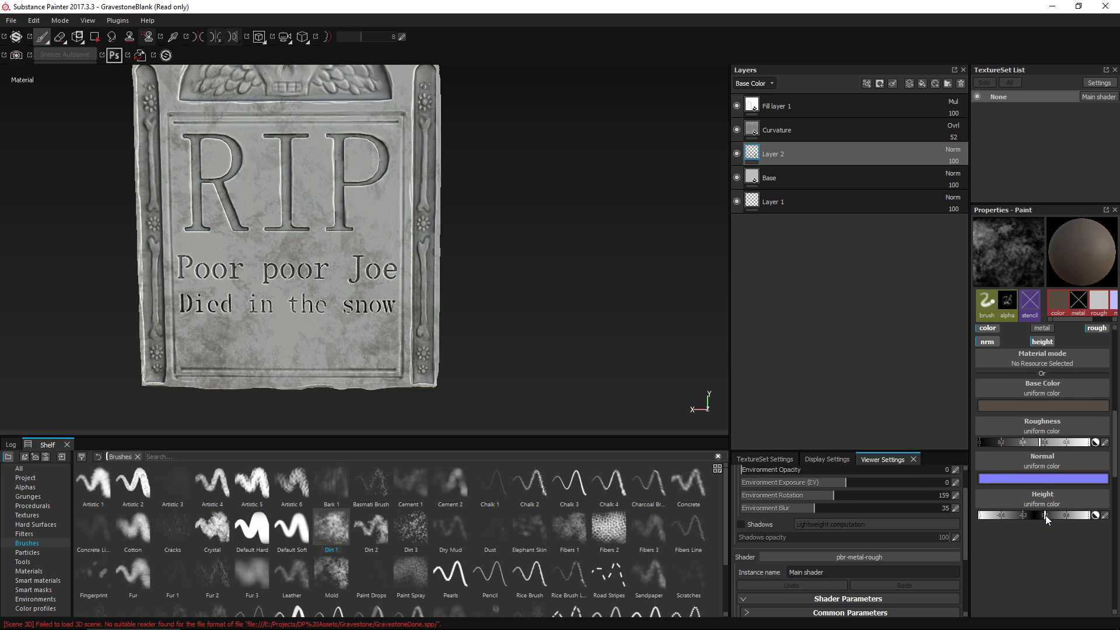
pyautogui.scroll(-1, 636, 345)
# Paint dark brown dirt patches over the RIP lettering and the lower part of the gravestone's front
pyautogui.click(355, 321)
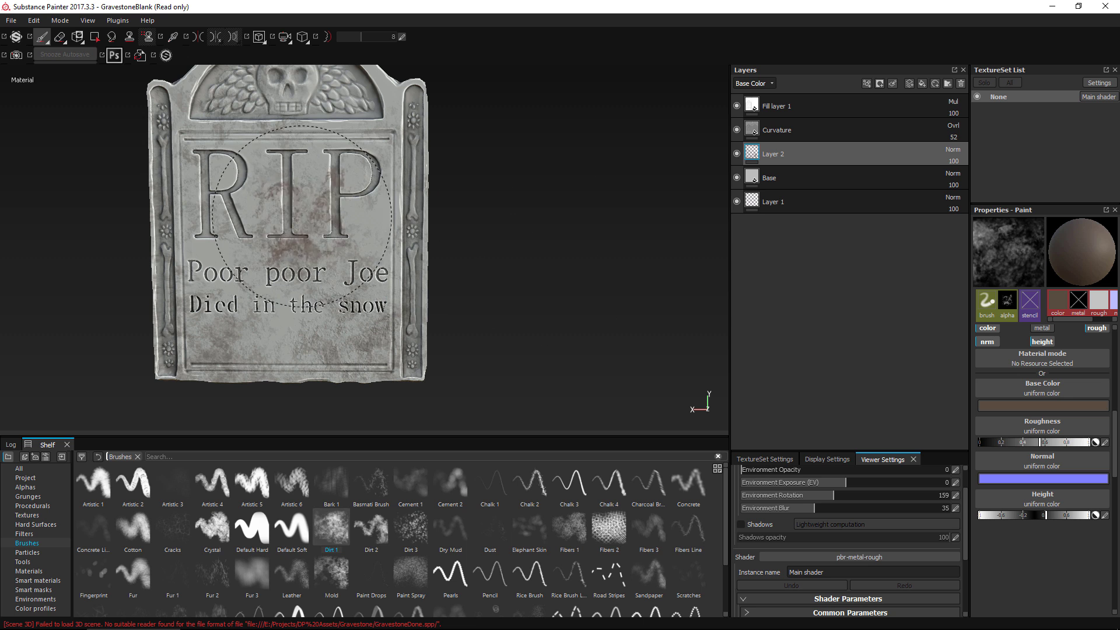
pyautogui.keyDown('alt'); pyautogui.moveTo(475, 287); pyautogui.dragTo(523, 272); pyautogui.keyUp('alt')
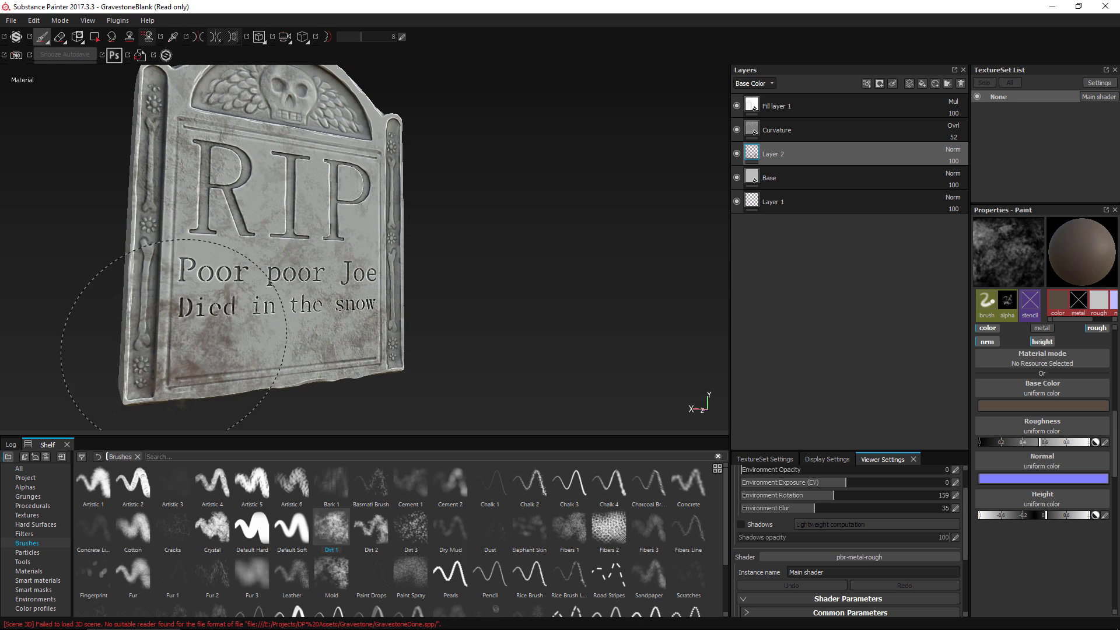
pyautogui.moveTo(450, 212)
pyautogui.keyDown('alt'); pyautogui.mouseDown()
pyautogui.moveTo(463, 270)
pyautogui.moveTo(387, 325)
pyautogui.moveTo(320, 220)
pyautogui.moveTo(599, 358)
pyautogui.mouseUp(); pyautogui.keyUp('alt')
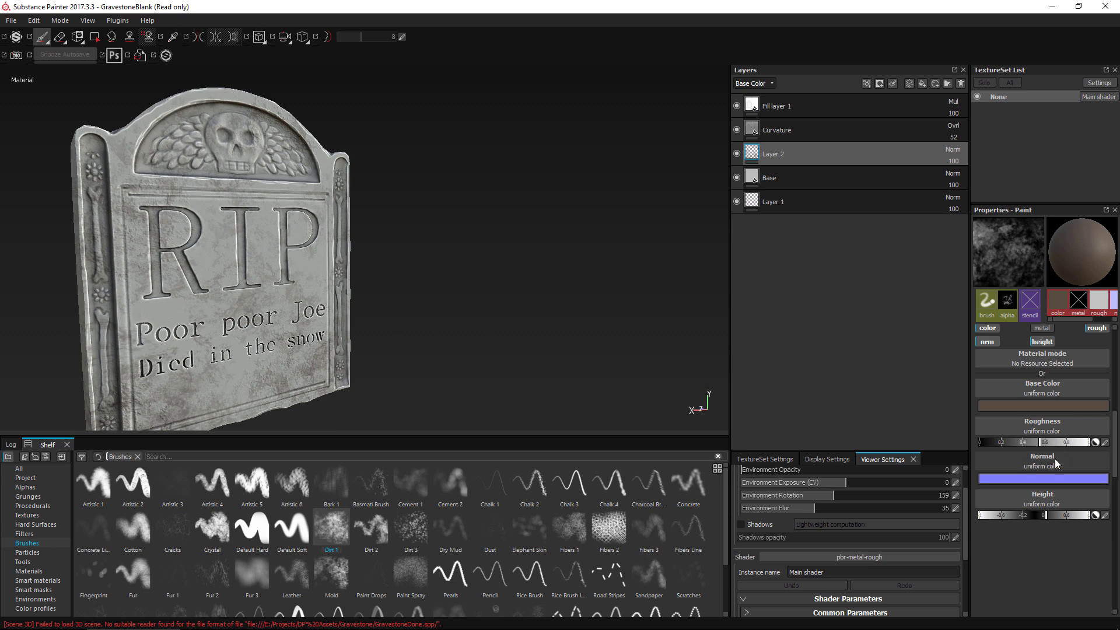
# Disable the brush's height and color channels, lower its roughness to about 0.4, and paint over the gravestone's lower front
pyautogui.click(1042, 342)
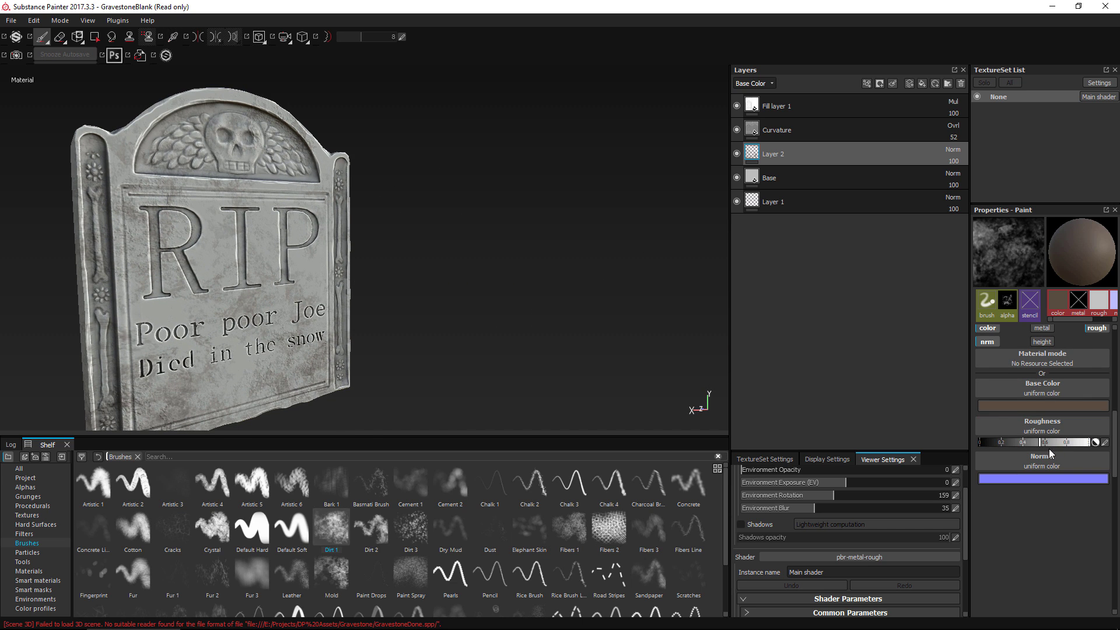
pyautogui.click(993, 331)
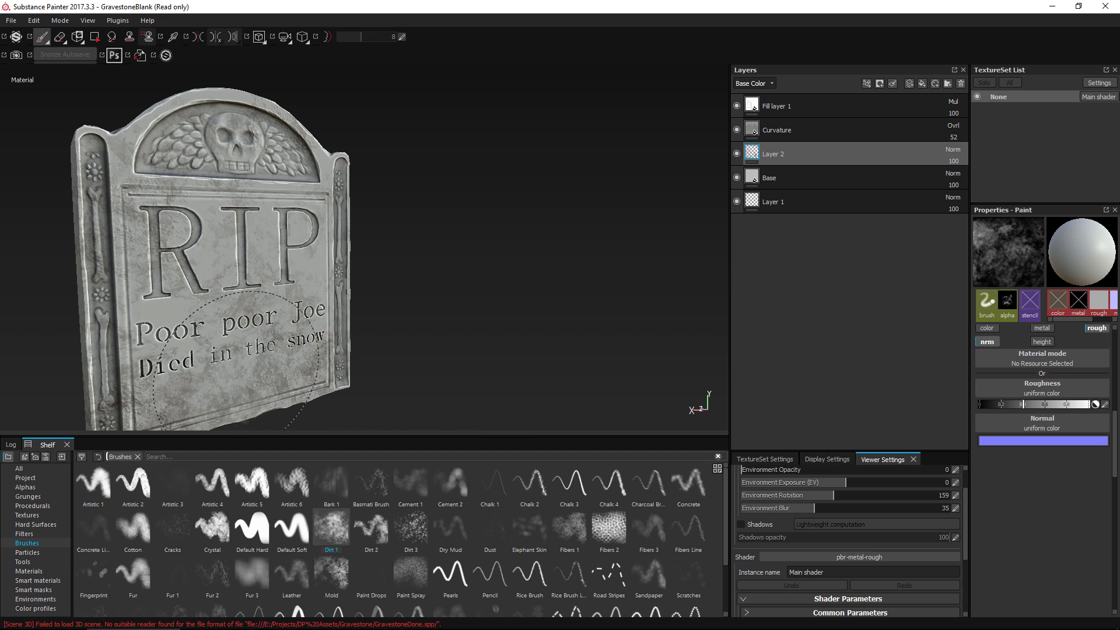
pyautogui.keyDown('alt'); pyautogui.moveTo(343, 299); pyautogui.dragTo(257, 306); pyautogui.keyUp('alt')
# Set the environment rotation to 105 and look at the Curvature layer's fill properties
pyautogui.moveTo(804, 511); pyautogui.dragTo(803, 495)
pyautogui.moveTo(477, 342)
pyautogui.keyDown('alt'); pyautogui.mouseDown()
pyautogui.moveTo(707, 362)
pyautogui.moveTo(475, 338)
pyautogui.moveTo(469, 324)
pyautogui.moveTo(437, 320)
pyautogui.moveTo(403, 210)
pyautogui.moveTo(429, 294)
pyautogui.mouseUp(); pyautogui.keyUp('alt')
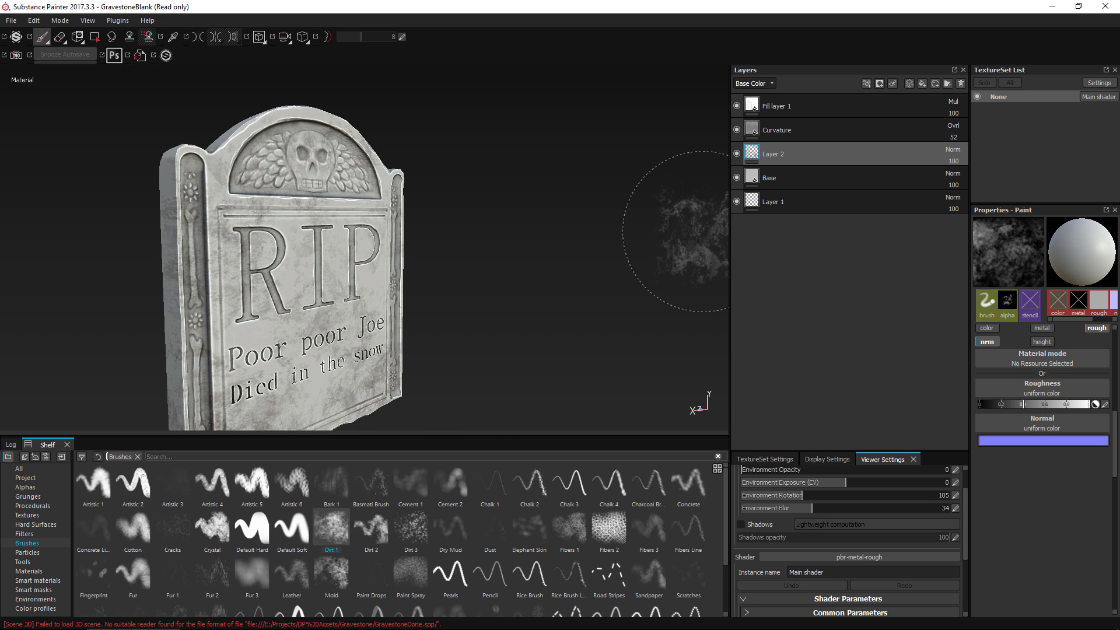
pyautogui.click(838, 106)
pyautogui.click(820, 135)
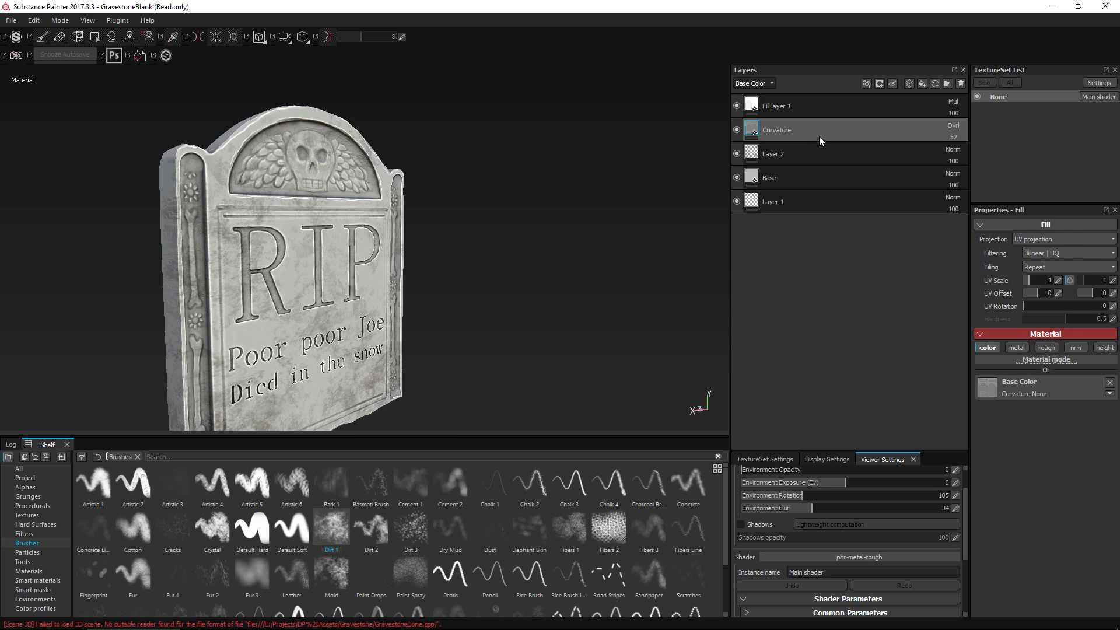
# Return to Layer 2, set the brush's roughness to 0, and paint roughness variation over the gravestone's lettering
pyautogui.click(811, 157)
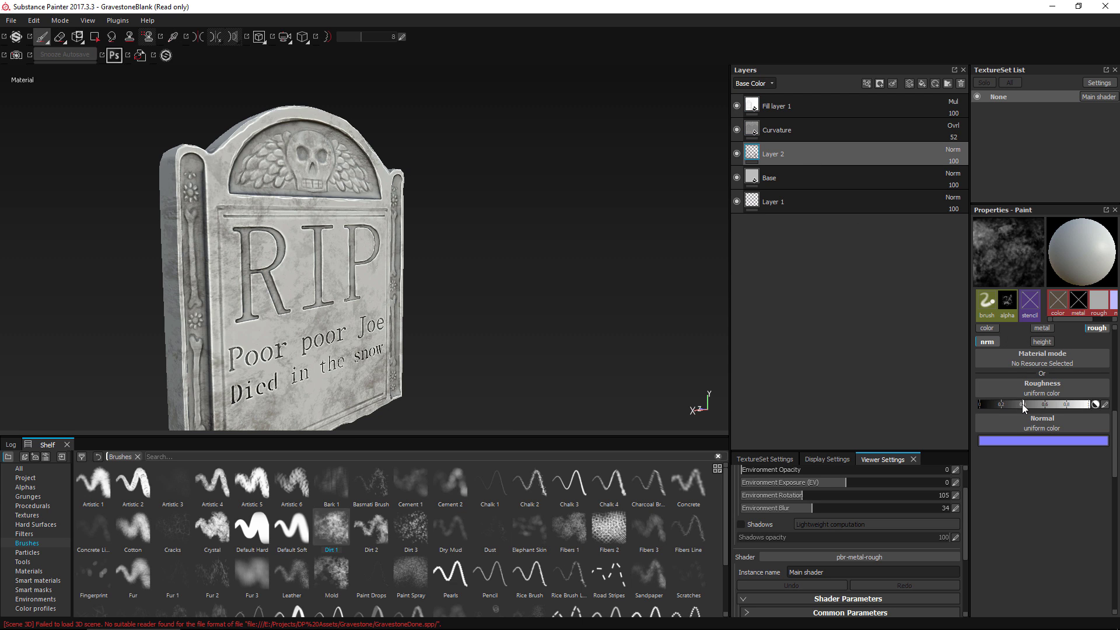
pyautogui.click(262, 329)
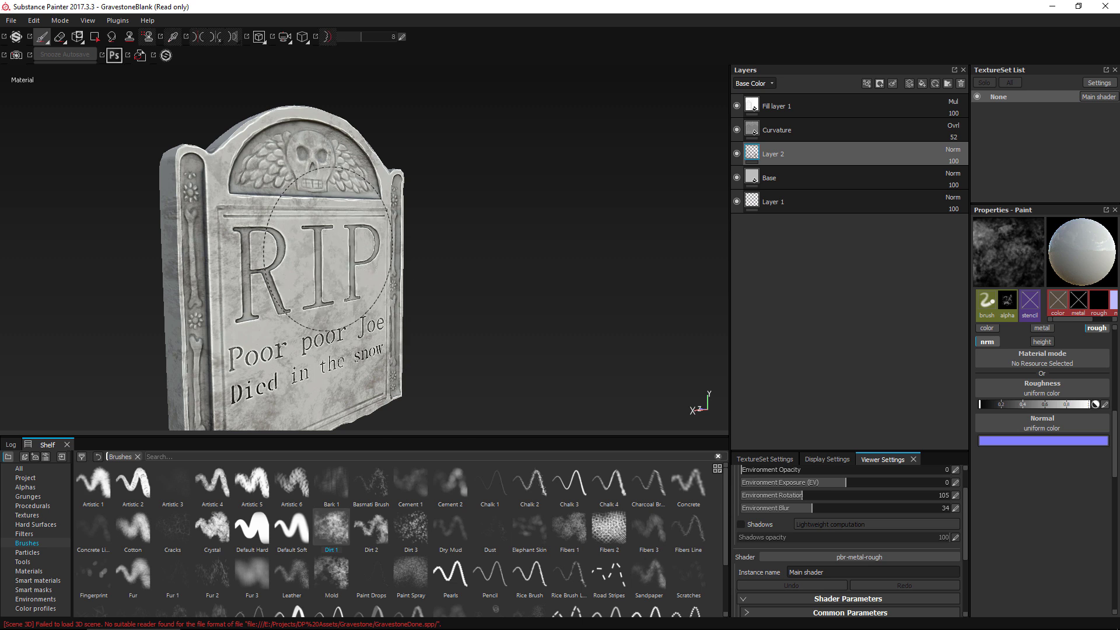
pyautogui.moveTo(338, 353)
pyautogui.keyDown('alt'); pyautogui.mouseDown()
pyautogui.moveTo(145, 316)
pyautogui.moveTo(343, 243)
pyautogui.moveTo(425, 290)
pyautogui.moveTo(407, 315)
pyautogui.moveTo(327, 283)
pyautogui.moveTo(313, 300)
pyautogui.moveTo(285, 242)
pyautogui.moveTo(303, 271)
pyautogui.moveTo(286, 265)
pyautogui.moveTo(303, 242)
pyautogui.mouseUp(); pyautogui.keyUp('alt')
pyautogui.scroll(4, 309, 274)
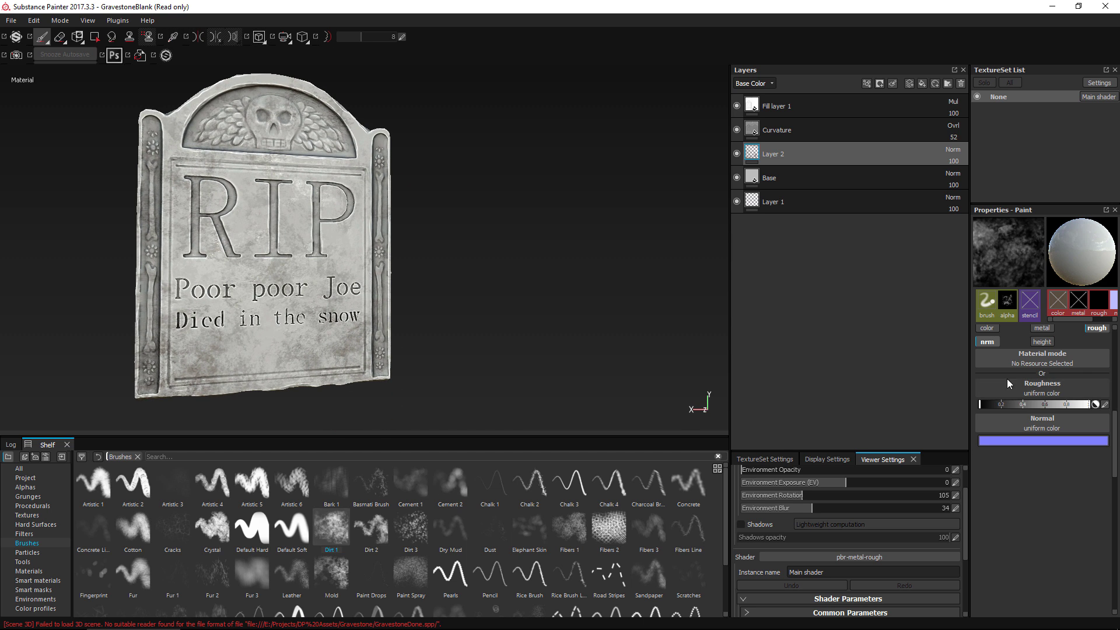
# Raise the brush's roughness to about 0.75 and paint rougher patches across the gravestone's front
pyautogui.click(1039, 404)
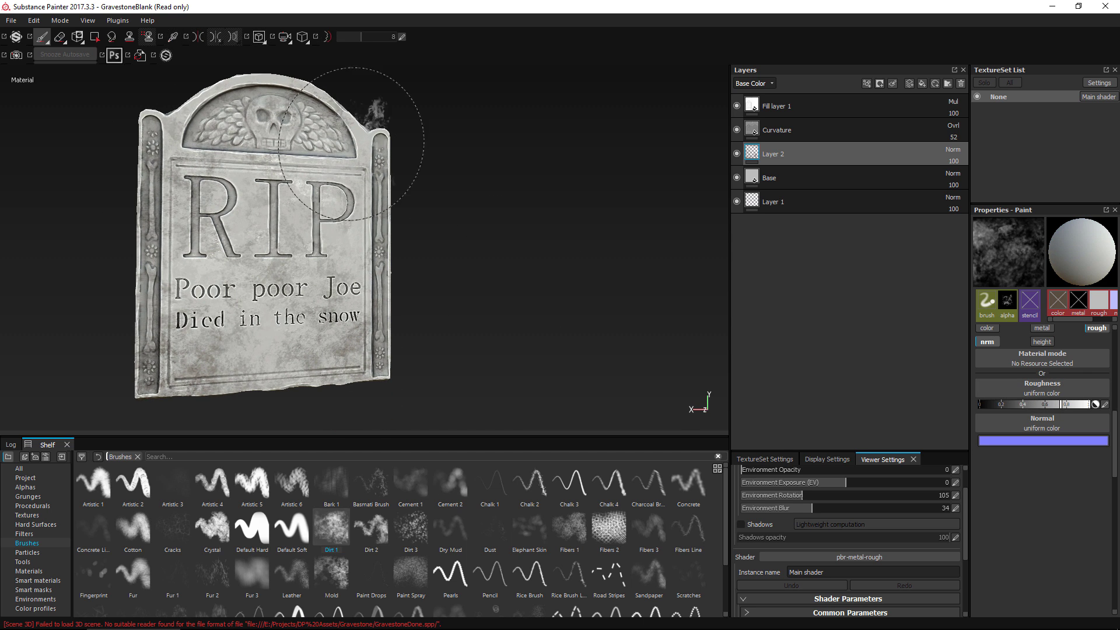
pyautogui.moveTo(409, 293)
pyautogui.keyDown('alt'); pyautogui.mouseDown()
pyautogui.moveTo(323, 175)
pyautogui.moveTo(262, 228)
pyautogui.moveTo(344, 263)
pyautogui.moveTo(292, 326)
pyautogui.mouseUp(); pyautogui.keyUp('alt')
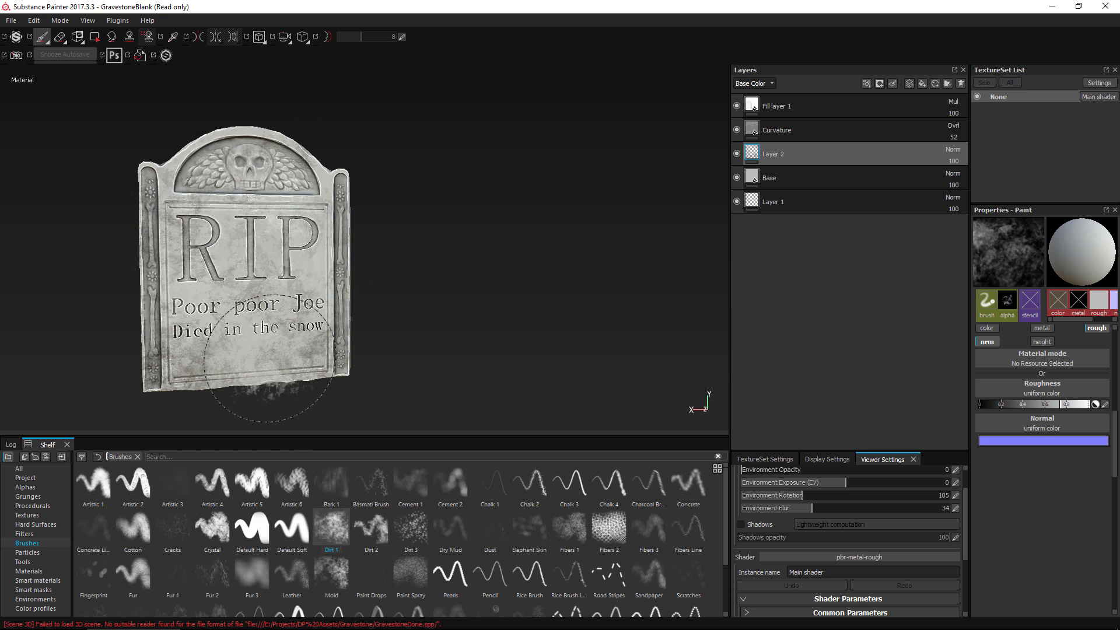
# Choose the Cement 1 brush, leave only its height channel enabled, and enlarge the brush
pyautogui.click(407, 478)
pyautogui.scroll(5, 996, 361)
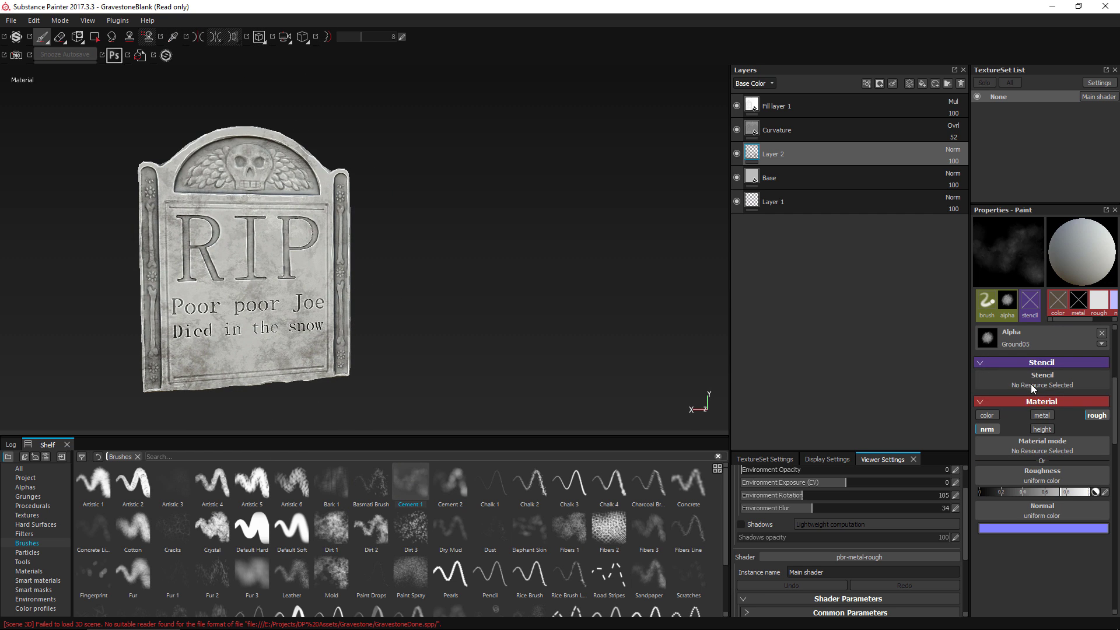
pyautogui.click(1042, 429)
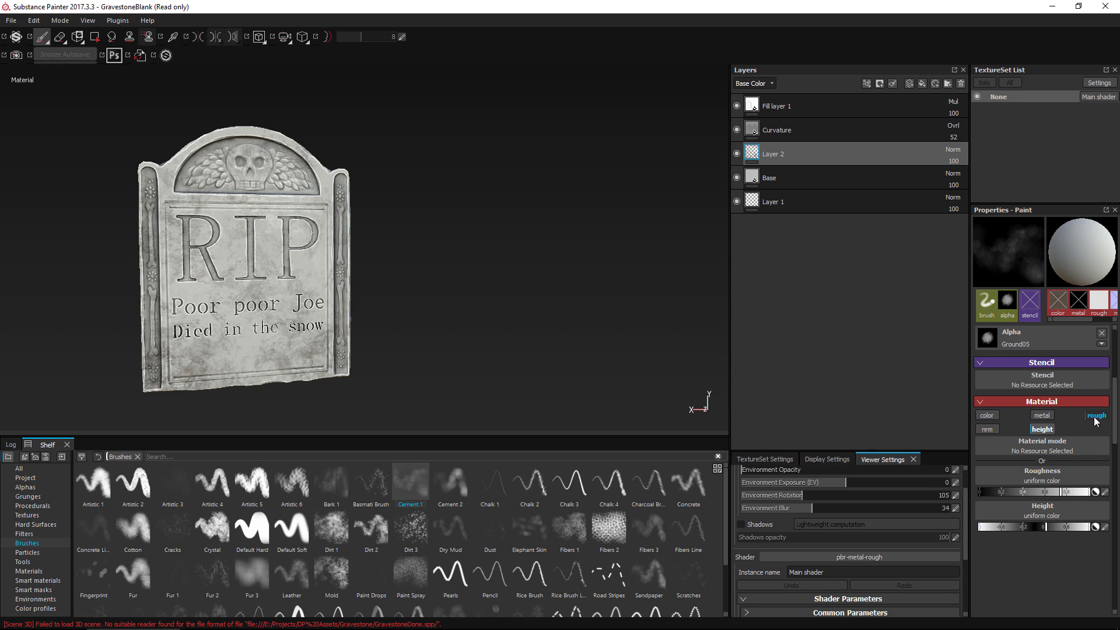
pyautogui.click(1096, 415)
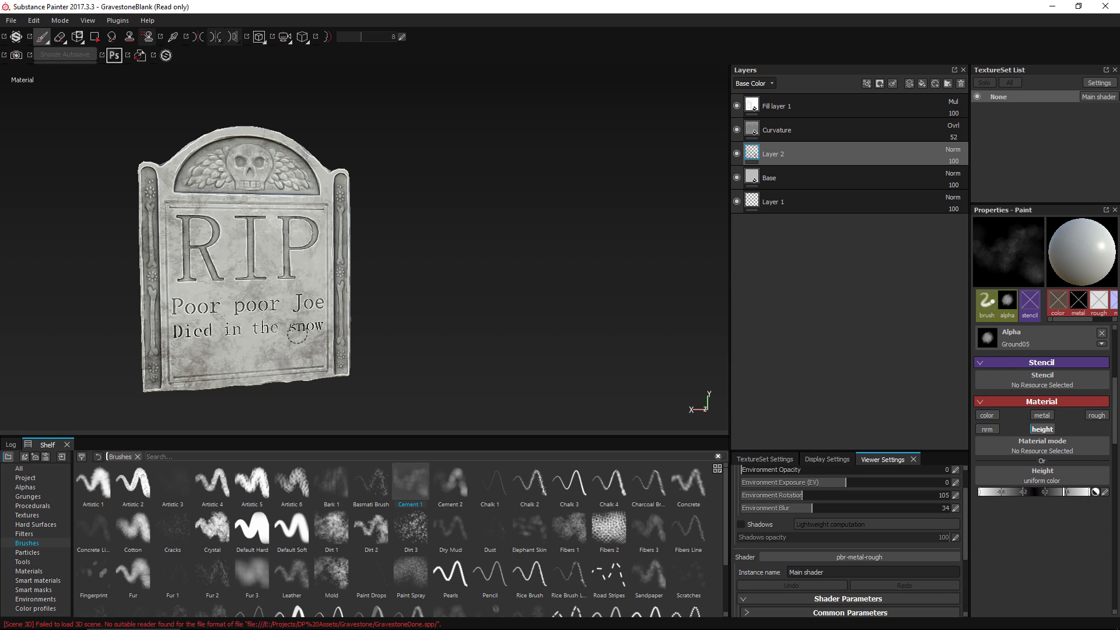
pyautogui.keyDown('ctrl'); pyautogui.moveTo(260, 343); pyautogui.dragTo(318, 343, button='right'); pyautogui.keyUp('ctrl')
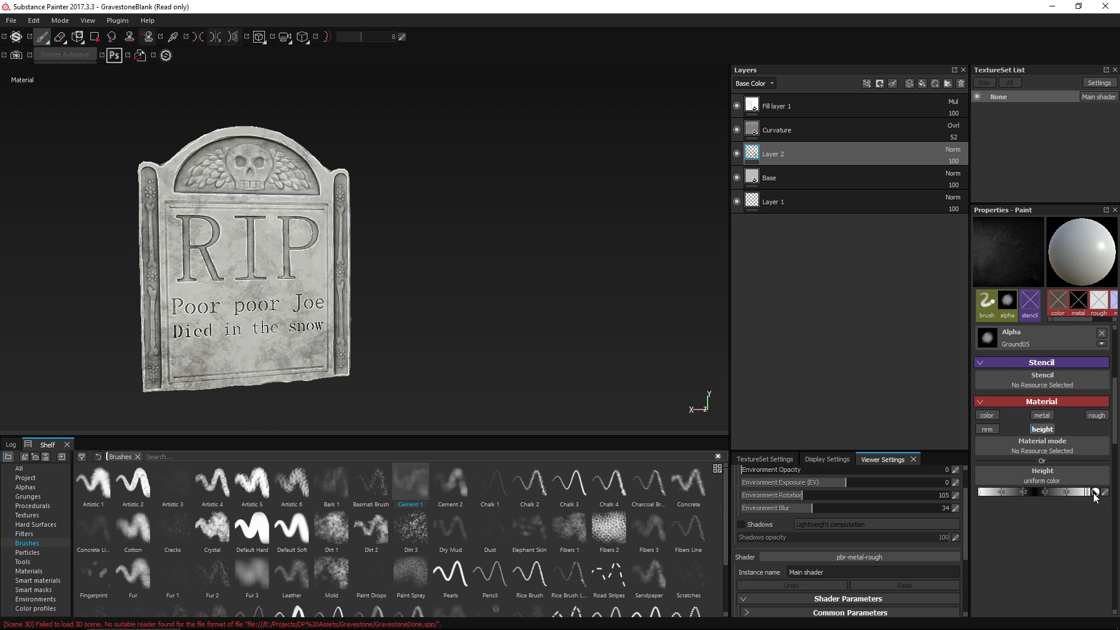
# Set the brush's height close to its positive maximum and paint cement surface texture over the gravestone's front
pyautogui.keyDown('alt'); pyautogui.moveTo(303, 309); pyautogui.dragTo(356, 329); pyautogui.keyUp('alt')
pyautogui.scroll(3, 505, 382)
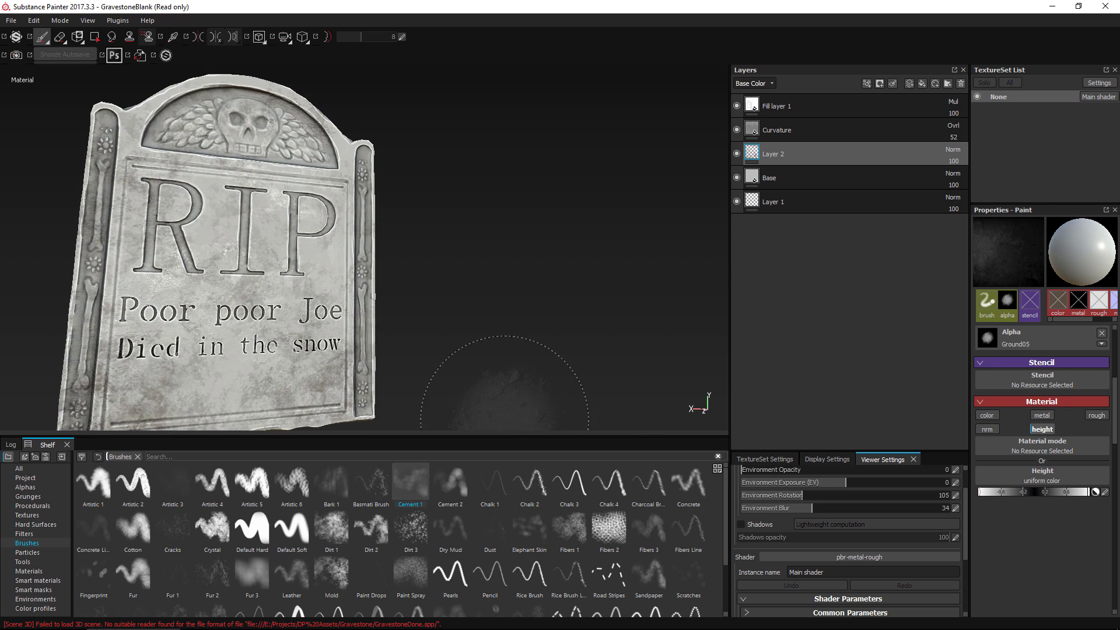
pyautogui.keyDown('alt'); pyautogui.moveTo(292, 297); pyautogui.dragTo(342, 317); pyautogui.keyUp('alt')
pyautogui.keyDown('alt'); pyautogui.moveTo(343, 318); pyautogui.dragTo(375, 320, button='right'); pyautogui.keyUp('alt')
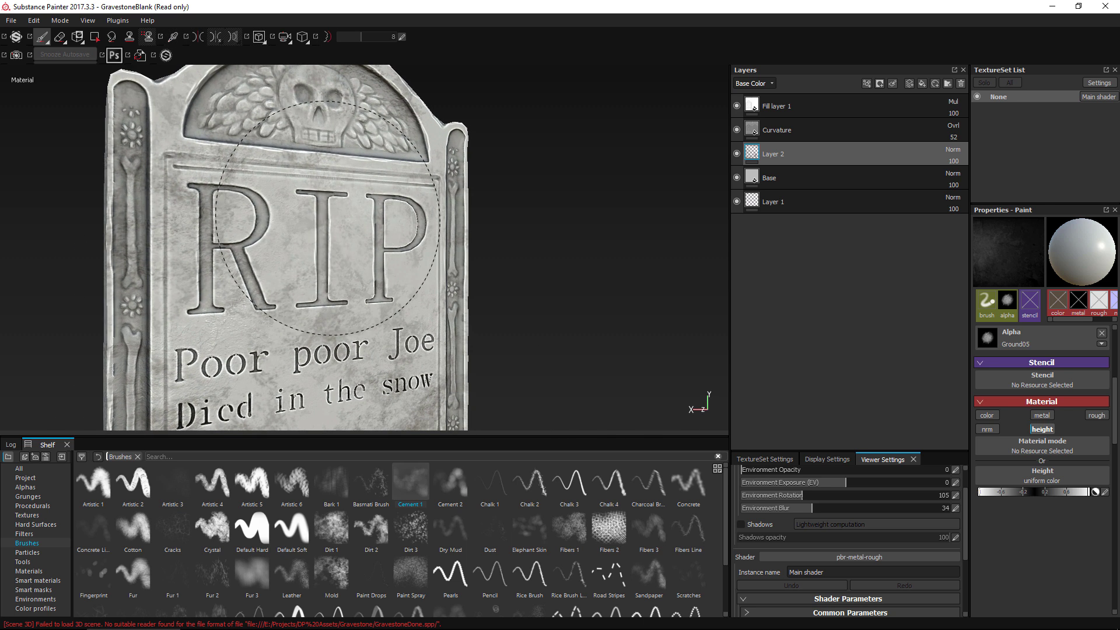
pyautogui.keyDown('alt'); pyautogui.moveTo(335, 218); pyautogui.dragTo(293, 293, button='middle'); pyautogui.keyUp('alt')
pyautogui.keyDown('alt'); pyautogui.moveTo(389, 359); pyautogui.dragTo(346, 255, button='middle'); pyautogui.keyUp('alt')
pyautogui.keyDown('alt'); pyautogui.moveTo(346, 256); pyautogui.dragTo(291, 262, button='right'); pyautogui.keyUp('alt')
pyautogui.keyDown('alt'); pyautogui.moveTo(295, 274); pyautogui.dragTo(263, 280); pyautogui.keyUp('alt')
pyautogui.keyDown('alt'); pyautogui.moveTo(295, 277); pyautogui.dragTo(280, 277, button='right'); pyautogui.keyUp('alt')
pyautogui.keyDown('alt'); pyautogui.moveTo(222, 240); pyautogui.dragTo(248, 248); pyautogui.keyUp('alt')
pyautogui.keyDown('alt'); pyautogui.moveTo(174, 285); pyautogui.dragTo(152, 280); pyautogui.keyUp('alt')
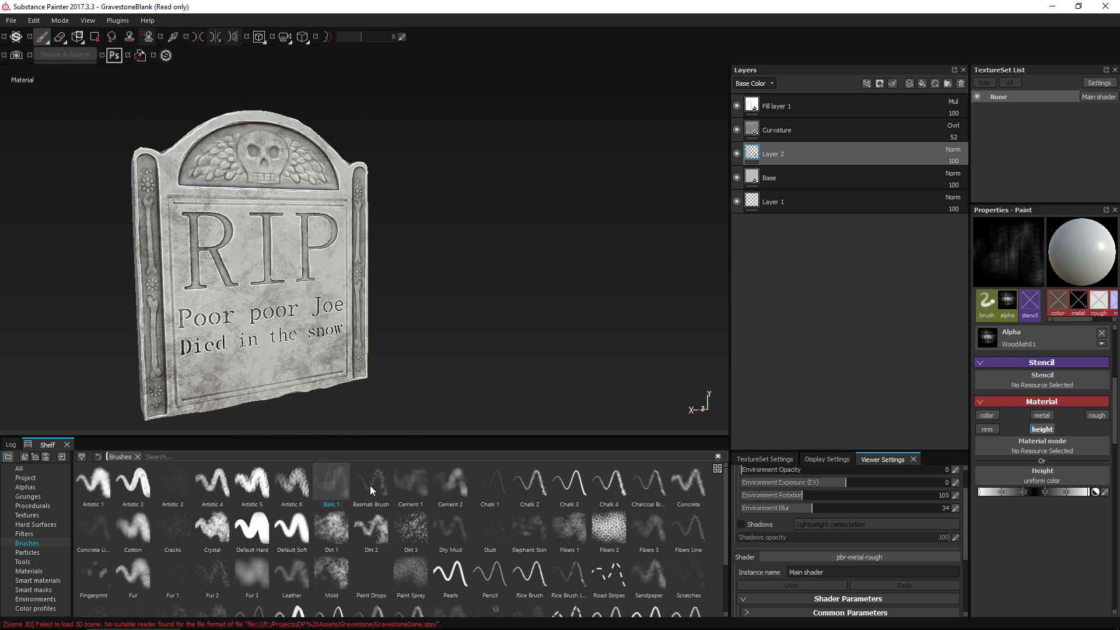
# Try the Crystal brush, switch to the Dirt 3 brush with an enlarged size, and undo the test stroke
pyautogui.click(213, 527)
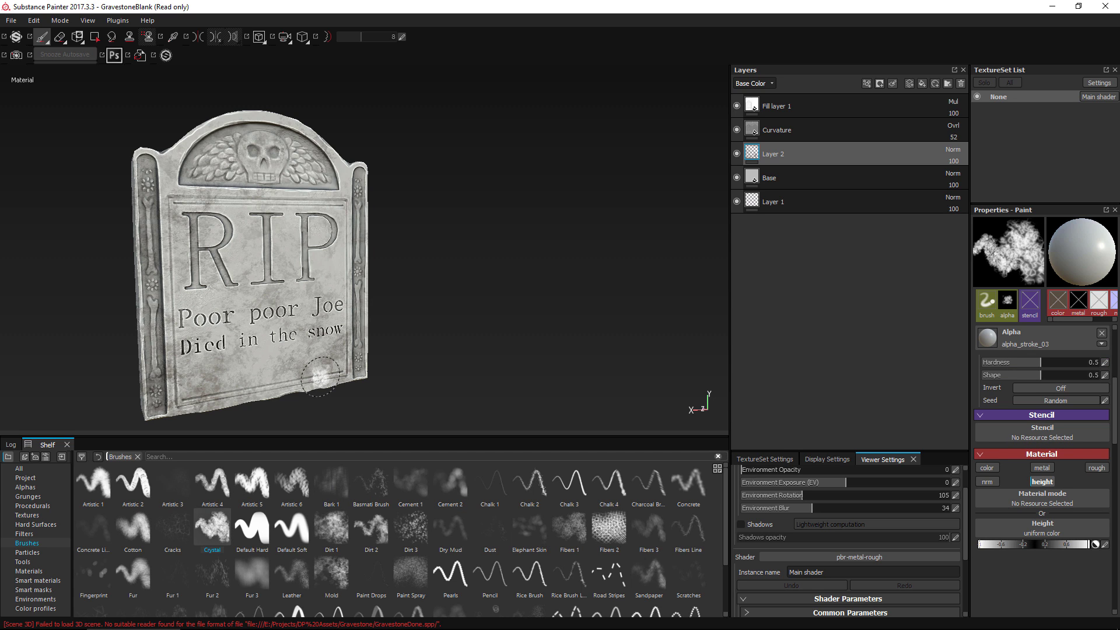
pyautogui.keyDown('ctrl'); pyautogui.moveTo(325, 376); pyautogui.dragTo(374, 377, button='right'); pyautogui.keyUp('ctrl')
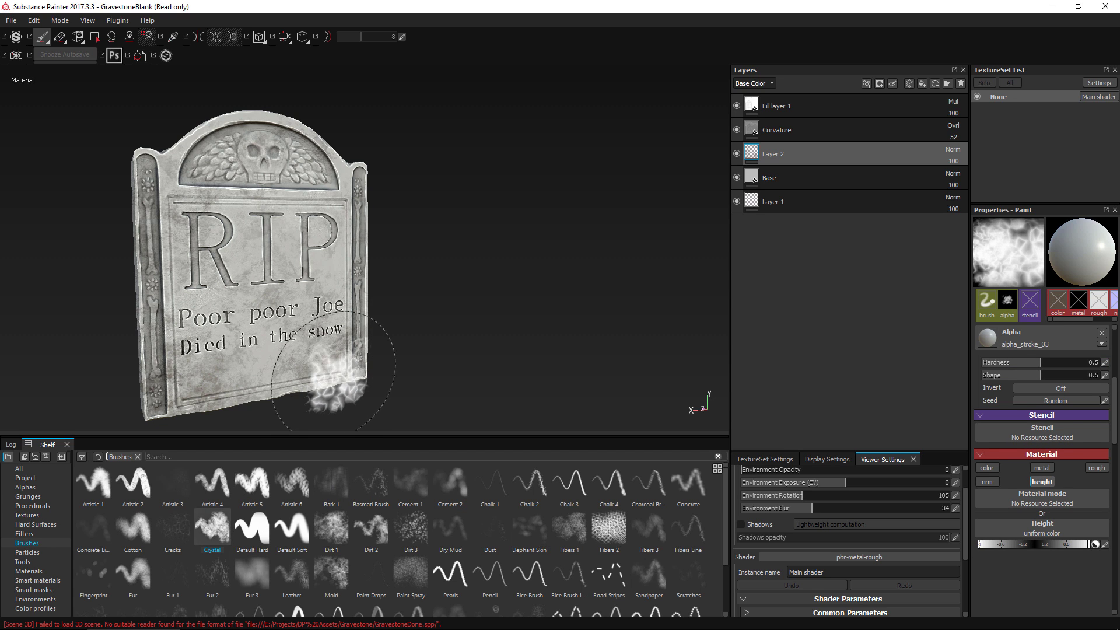
pyautogui.click(408, 529)
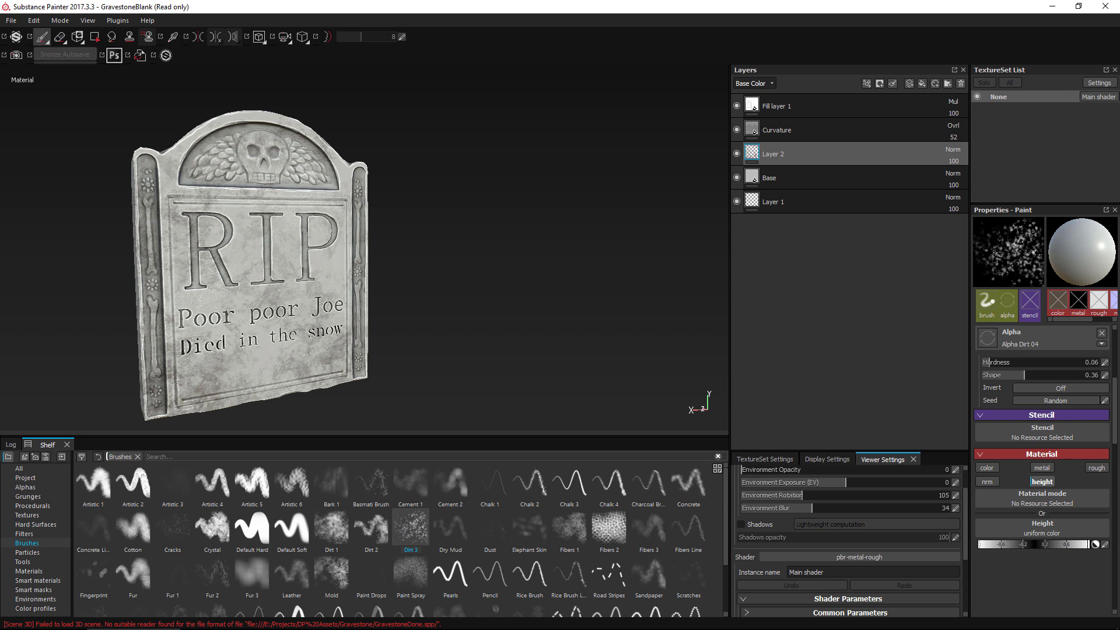
pyautogui.keyDown('ctrl'); pyautogui.moveTo(280, 293); pyautogui.dragTo(327, 293, button='right'); pyautogui.keyUp('ctrl')
pyautogui.hotkey('ctrl', 'z')
pyautogui.scroll(-2, 1010, 481)
pyautogui.scroll(2, 1009, 481)
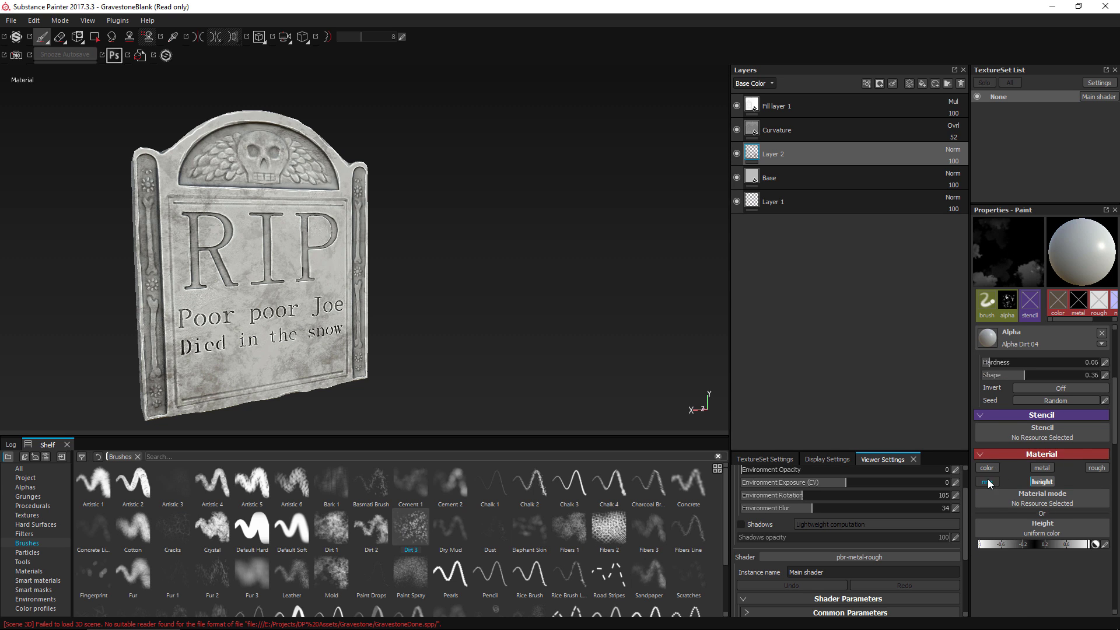
# Enable the brush's color channel with a dark brown, lower its height close to 0, and paint dirt spots over the gravestone's front
pyautogui.click(987, 468)
pyautogui.scroll(-2, 988, 477)
pyautogui.click(990, 476)
pyautogui.click(920, 513)
pyautogui.click(1057, 411)
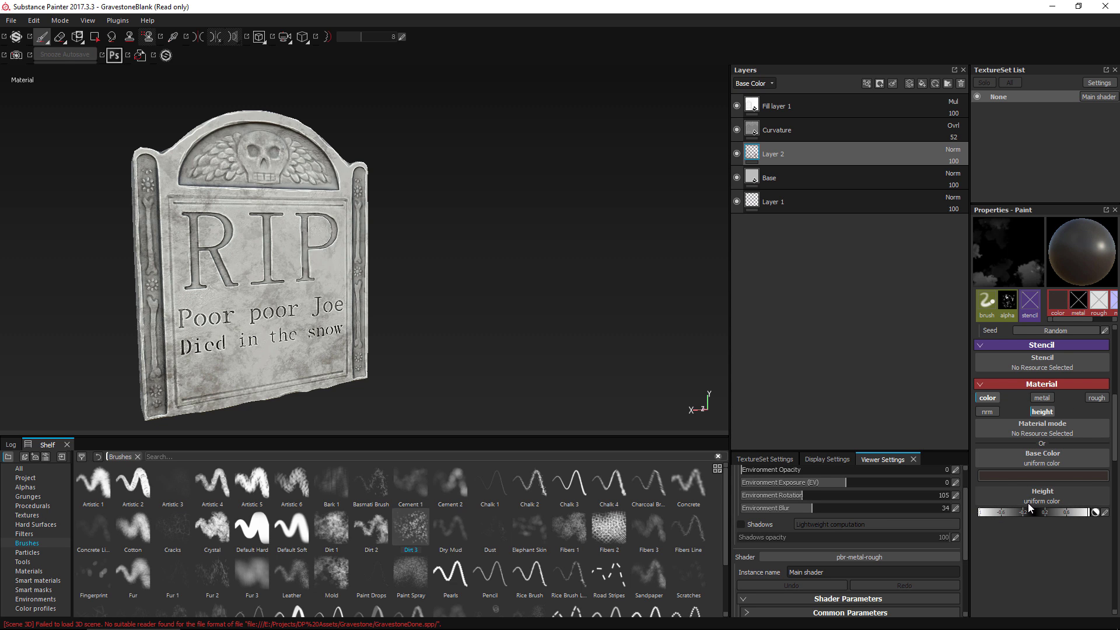
pyautogui.click(1035, 513)
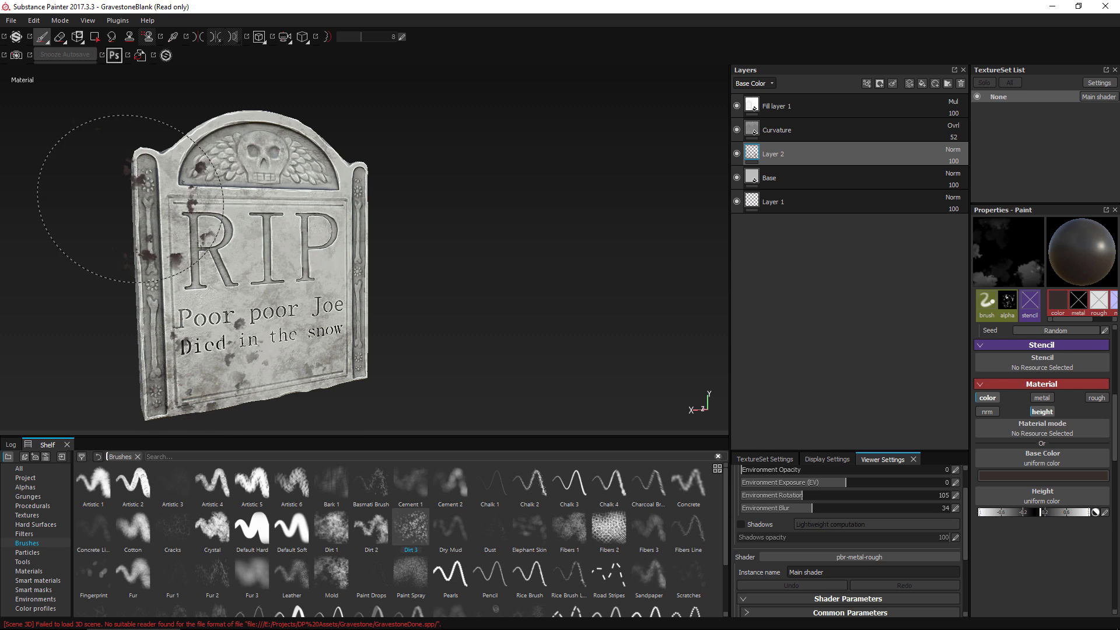
pyautogui.moveTo(333, 321)
pyautogui.mouseDown()
pyautogui.moveTo(70, 251)
pyautogui.moveTo(113, 180)
pyautogui.moveTo(503, 365)
pyautogui.mouseUp()
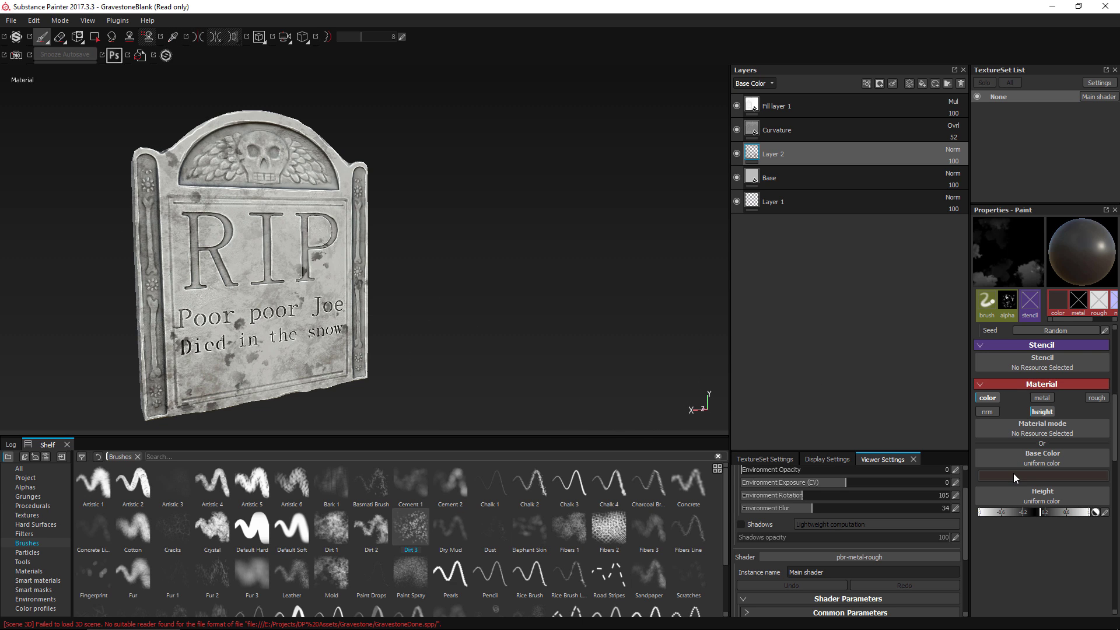
# Add a paint layer above Layer 2, paint dark brown stains across the gravestone's front, and lower the layer's opacity to 38
pyautogui.click(909, 84)
pyautogui.moveTo(249, 296)
pyautogui.mouseDown()
pyautogui.moveTo(274, 192)
pyautogui.moveTo(315, 257)
pyautogui.moveTo(292, 175)
pyautogui.moveTo(345, 337)
pyautogui.mouseUp()
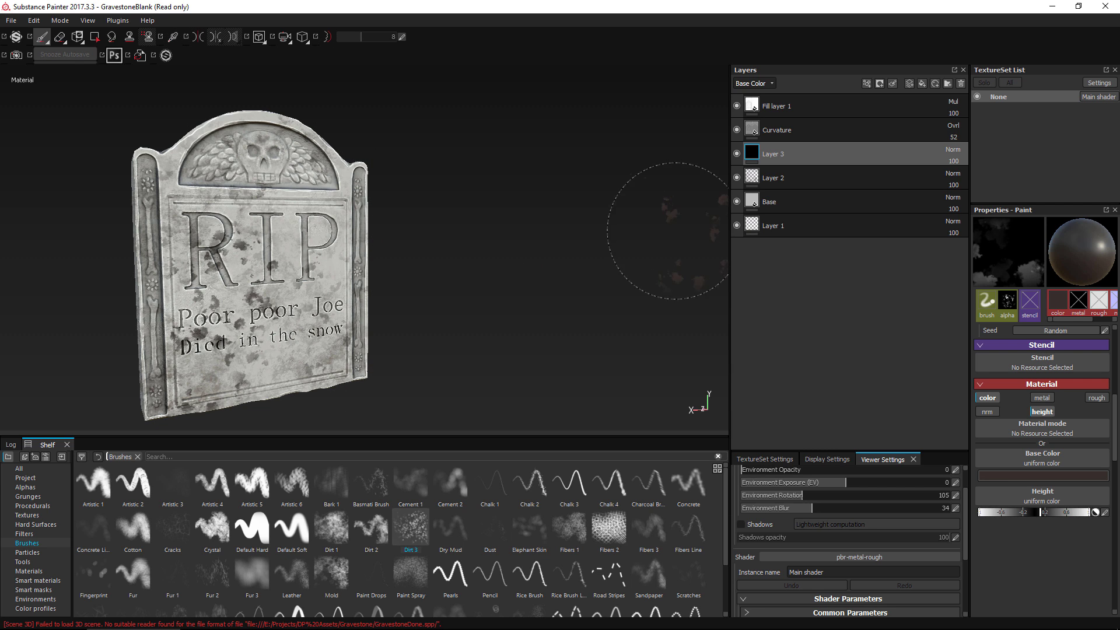
pyautogui.moveTo(952, 175); pyautogui.dragTo(955, 177)
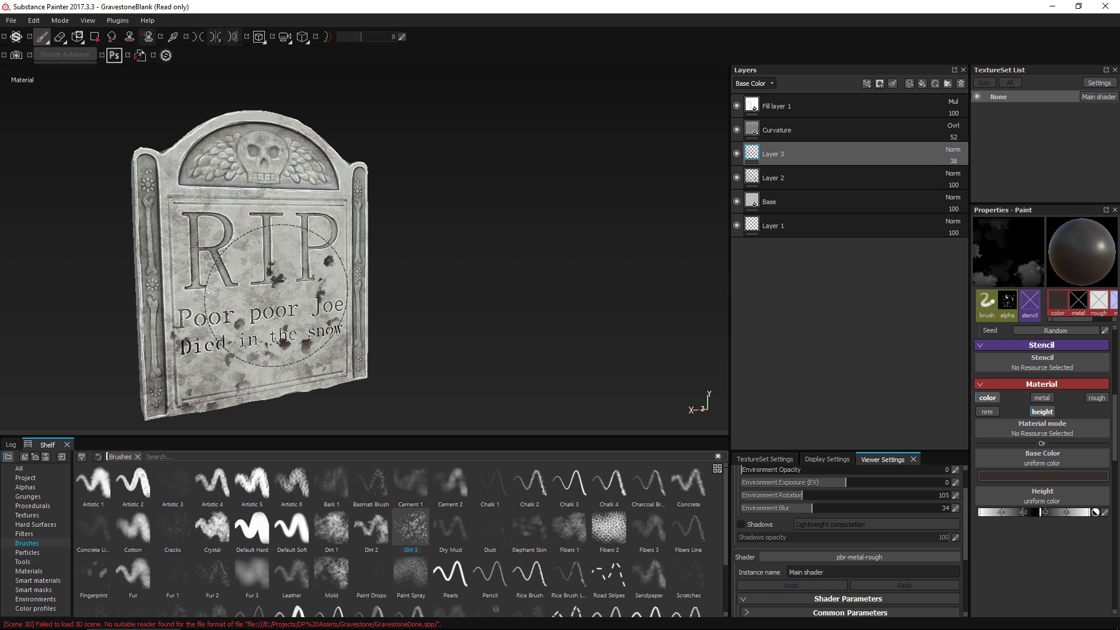
# Change the brush's base color to a dark green of R 0.038, G 0.064, B 0.028
pyautogui.keyDown('alt'); pyautogui.moveTo(280, 336); pyautogui.dragTo(658, 338); pyautogui.keyUp('alt')
pyautogui.scroll(3, 988, 438)
pyautogui.scroll(-2, 989, 441)
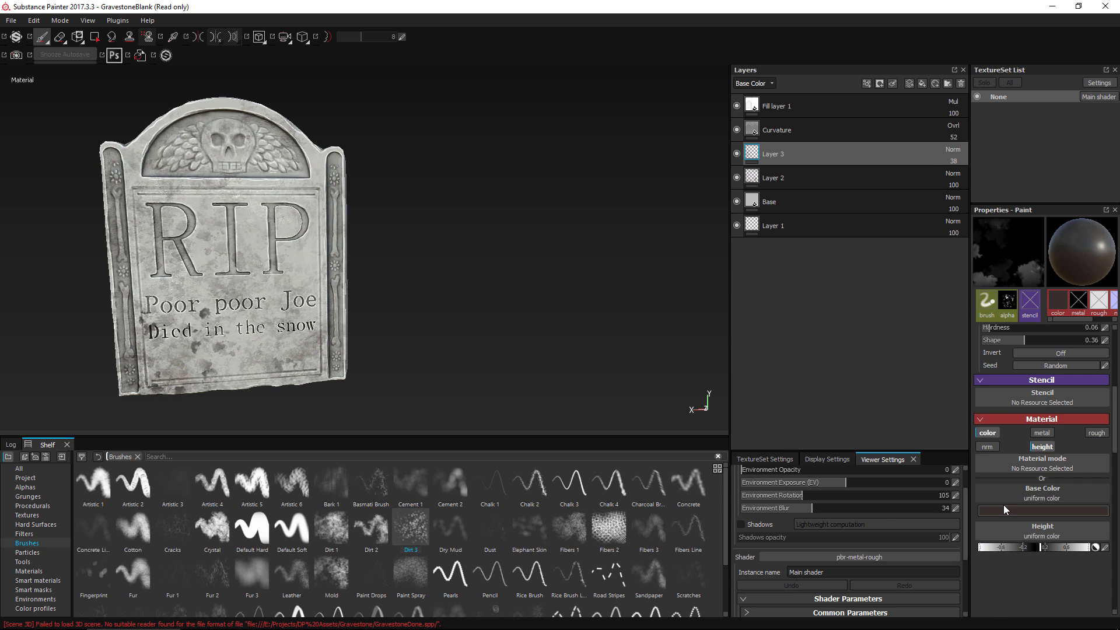
pyautogui.click(1005, 511)
pyautogui.click(1042, 431)
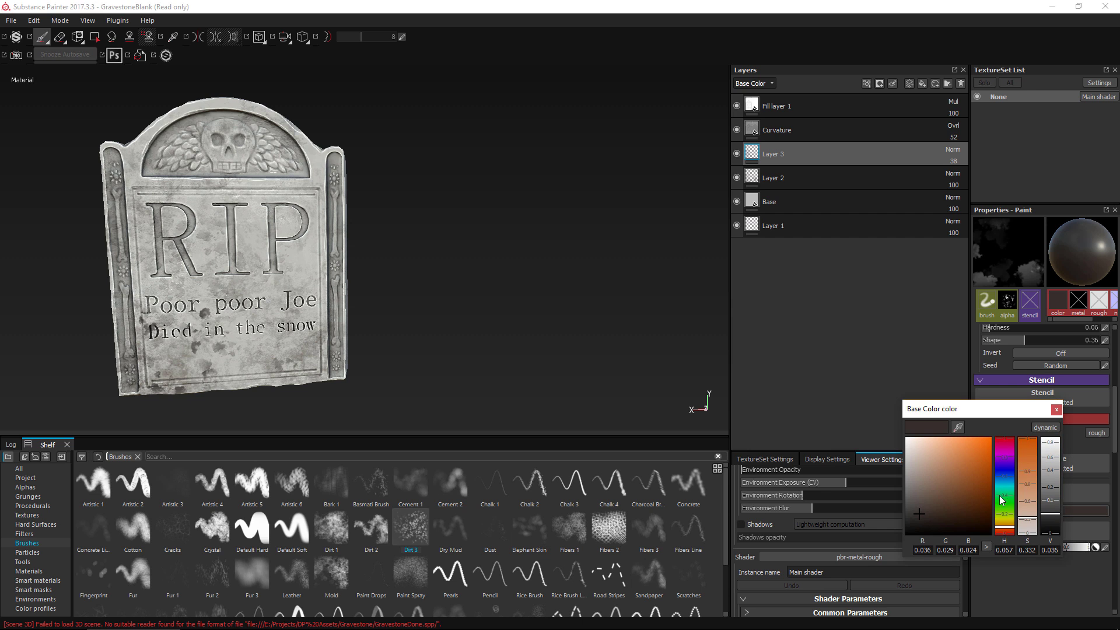
pyautogui.moveTo(1000, 497); pyautogui.dragTo(1000, 506)
pyautogui.click(932, 507)
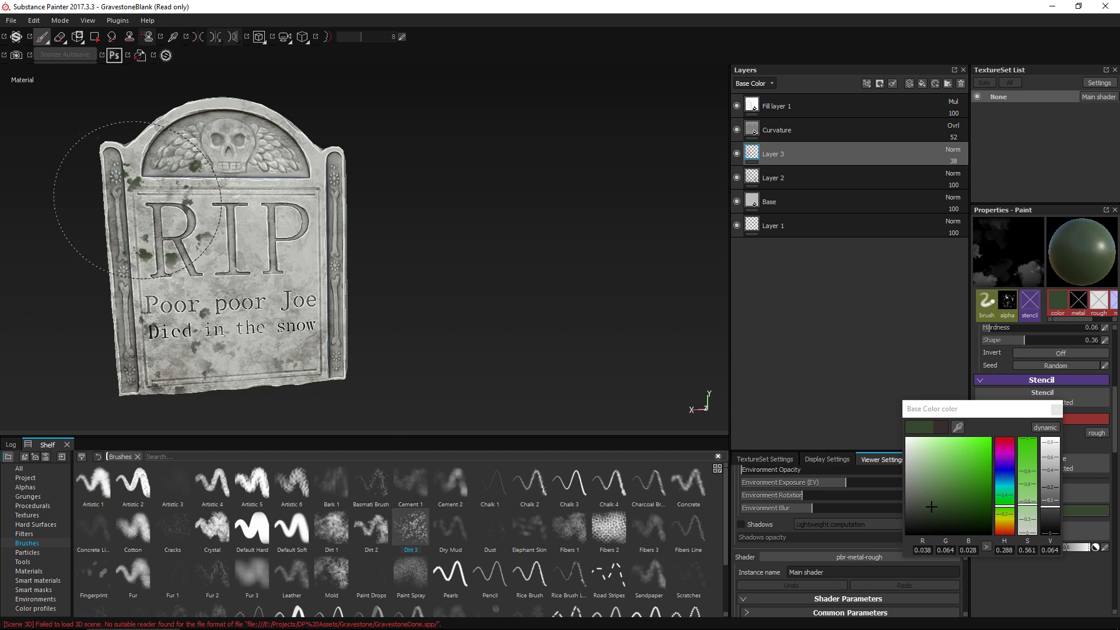
# Add a paint layer above Layer 3 and choose the Splat particle brush for it
pyautogui.keyDown('alt'); pyautogui.moveTo(354, 296); pyautogui.dragTo(430, 293); pyautogui.keyUp('alt')
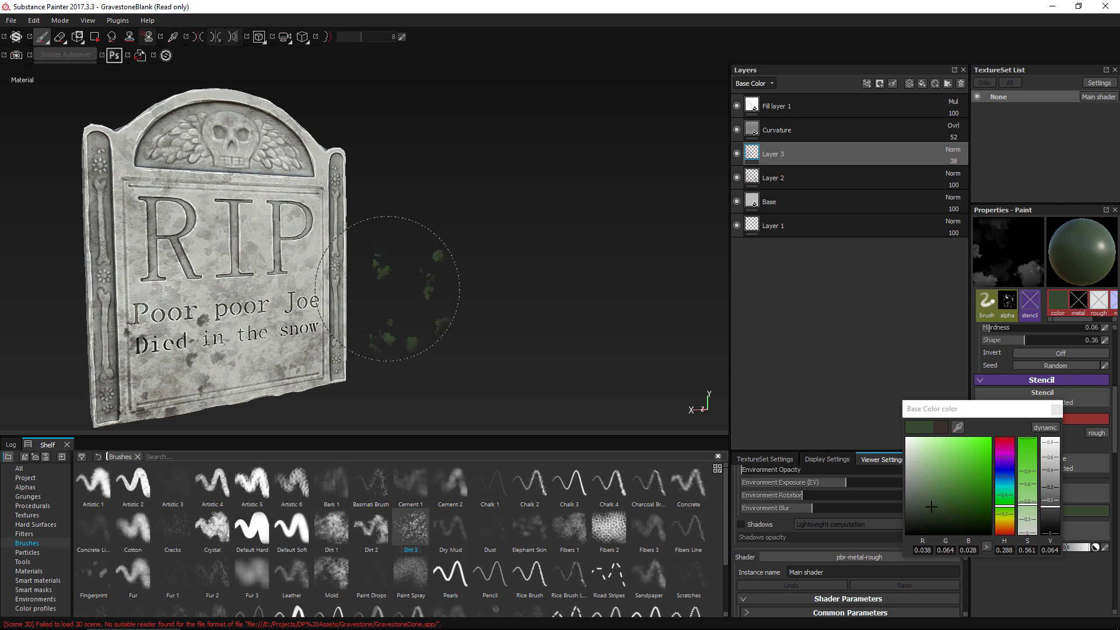
pyautogui.keyDown('alt'); pyautogui.moveTo(430, 292); pyautogui.dragTo(443, 275, button='middle'); pyautogui.keyUp('alt')
pyautogui.click(909, 85)
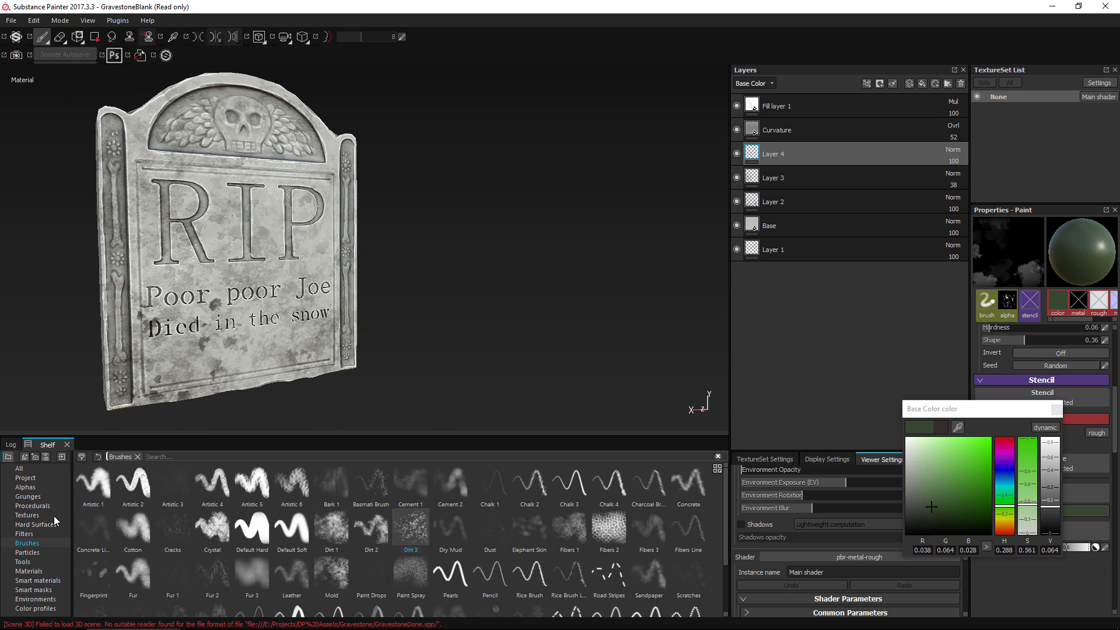
pyautogui.click(33, 506)
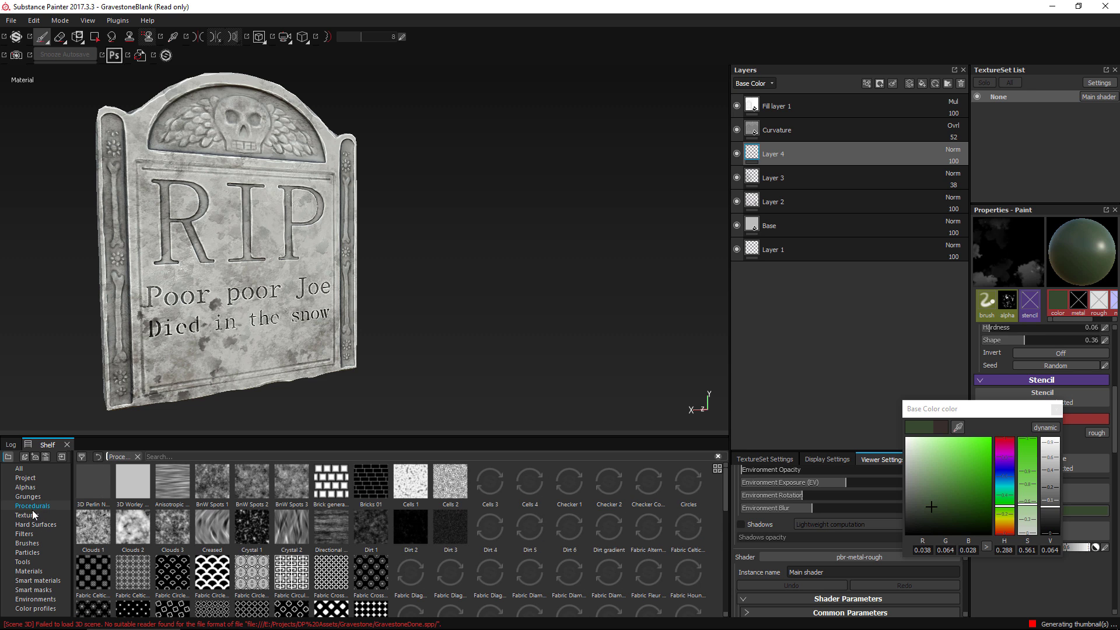
pyautogui.click(28, 552)
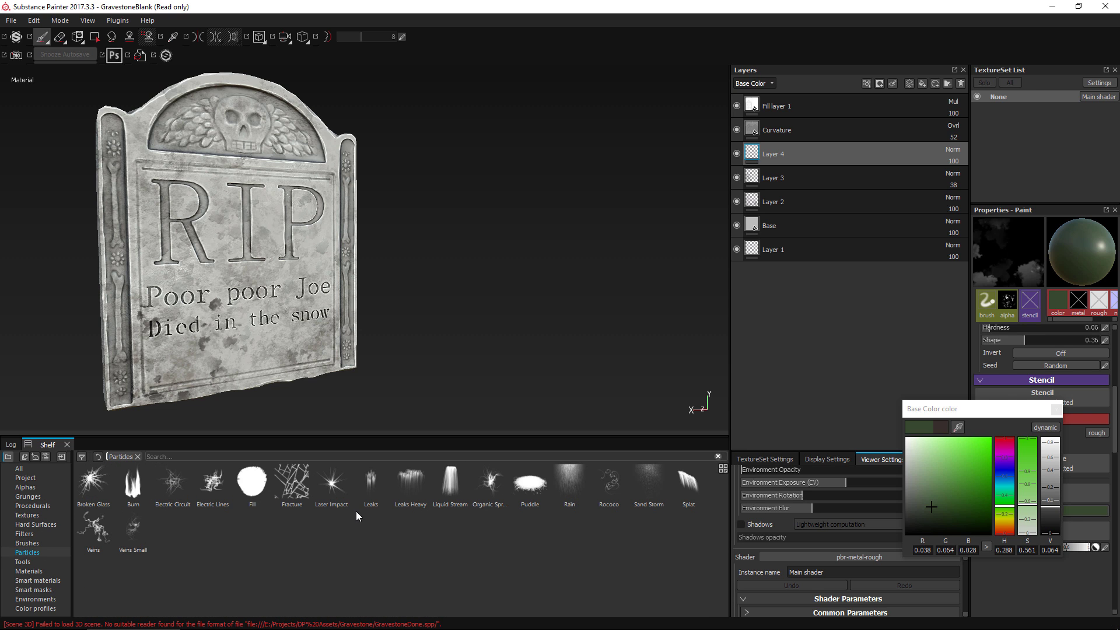
pyautogui.click(454, 479)
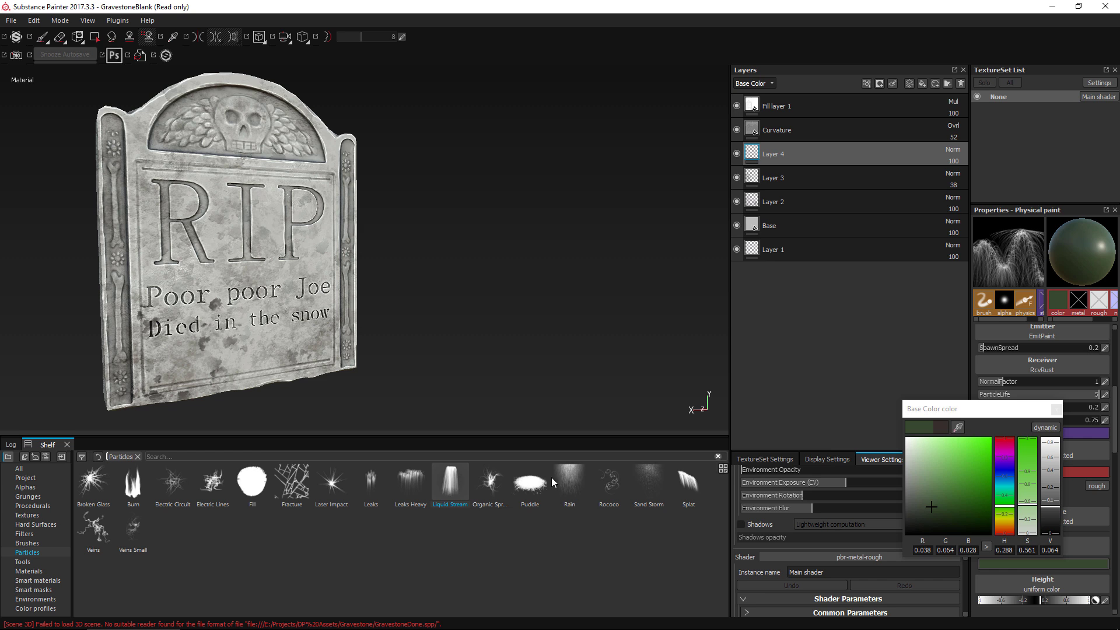
pyautogui.click(688, 486)
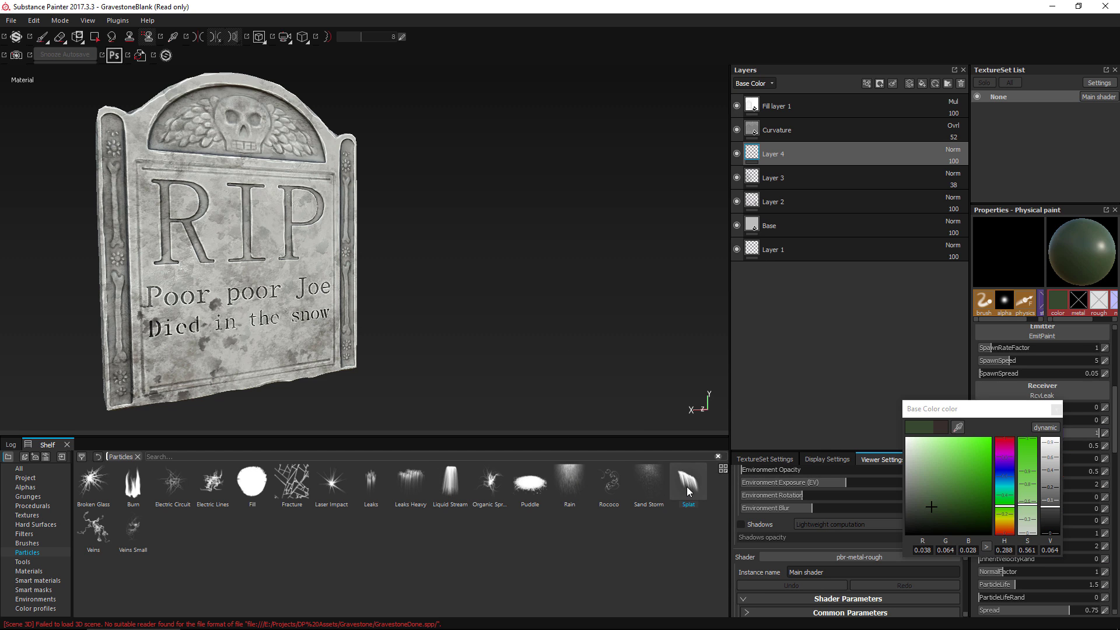
# Enable the particle brush's roughness channel and set its roughness to about 0.5
pyautogui.click(1056, 410)
pyautogui.scroll(-5, 1091, 426)
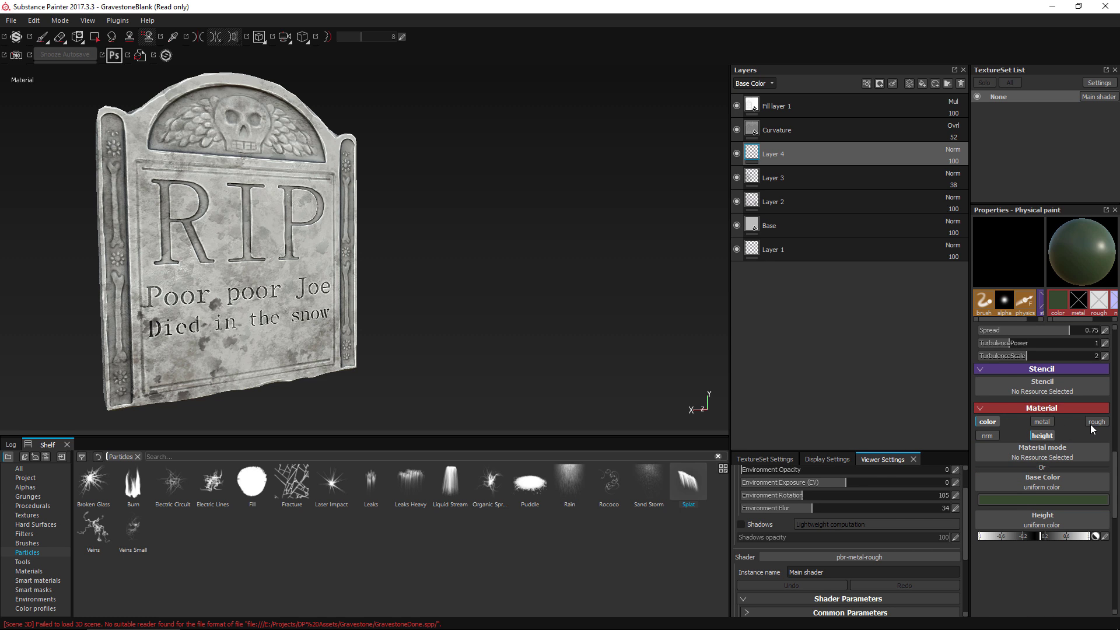
pyautogui.click(1095, 423)
pyautogui.moveTo(1038, 539); pyautogui.dragTo(1034, 538)
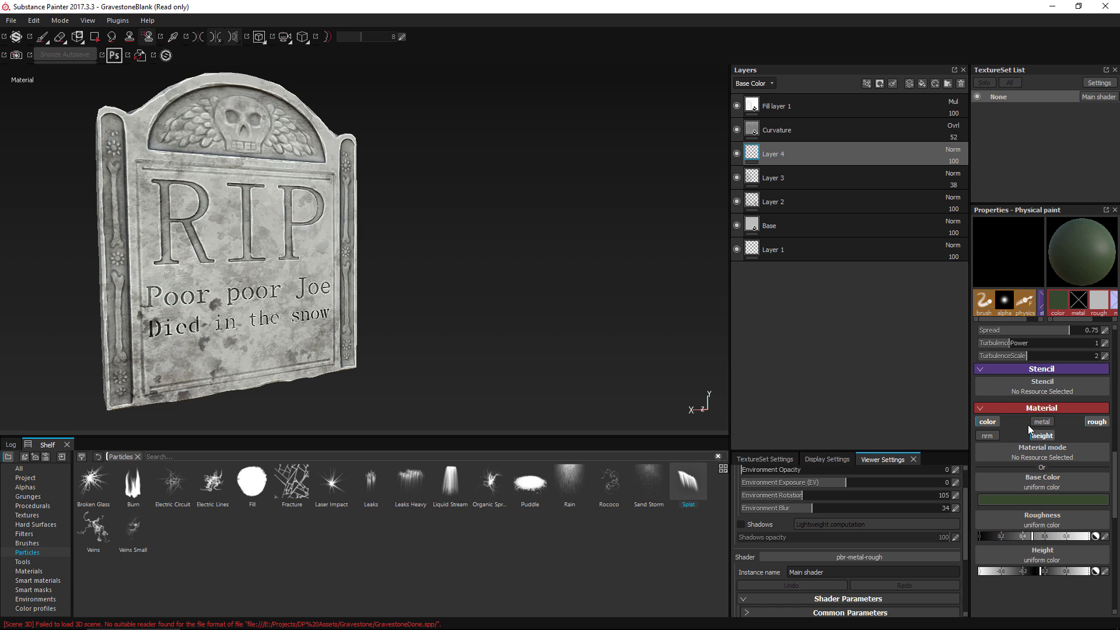
# Paint green Splat drips over the gravestone's lettering, lower panel, skull relief and side columns
pyautogui.moveTo(140, 162); pyautogui.dragTo(157, 161)
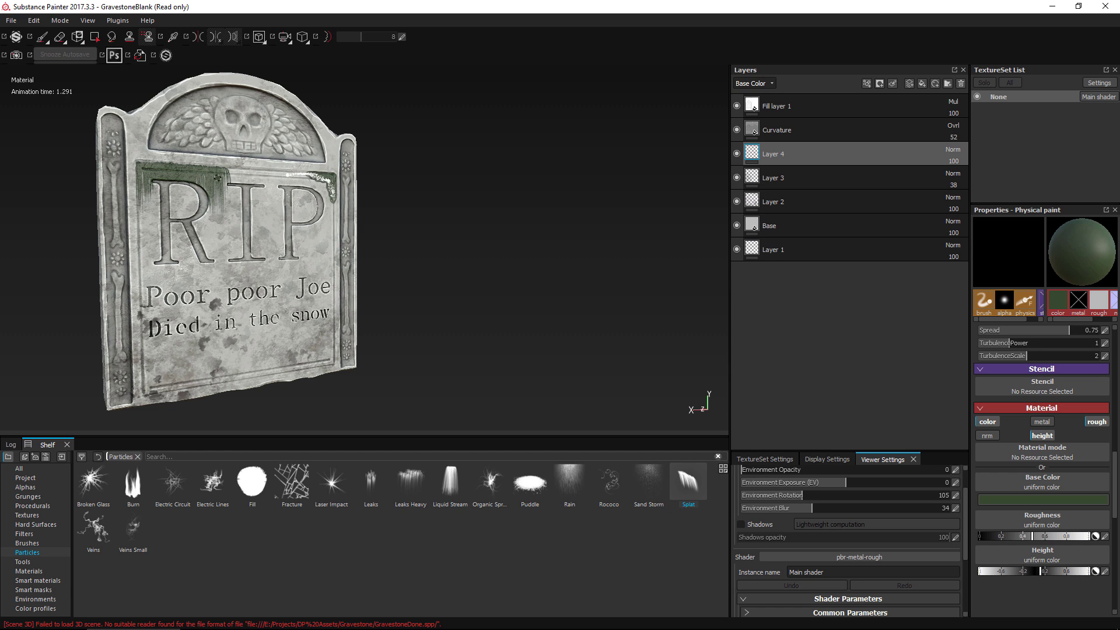
pyautogui.moveTo(285, 173); pyautogui.dragTo(175, 174)
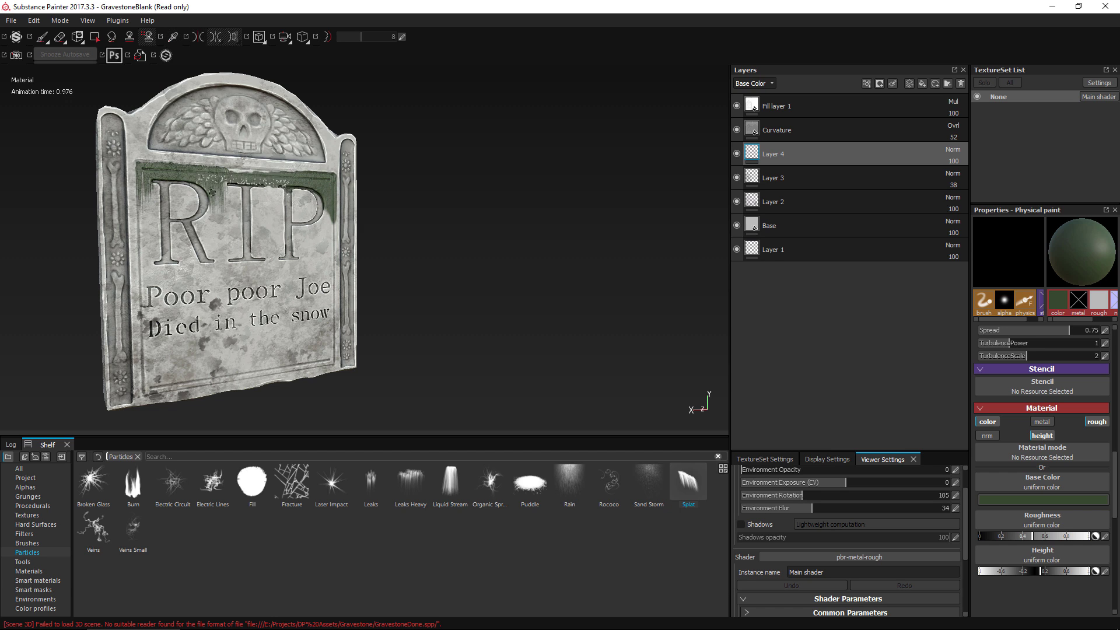
pyautogui.click(168, 263)
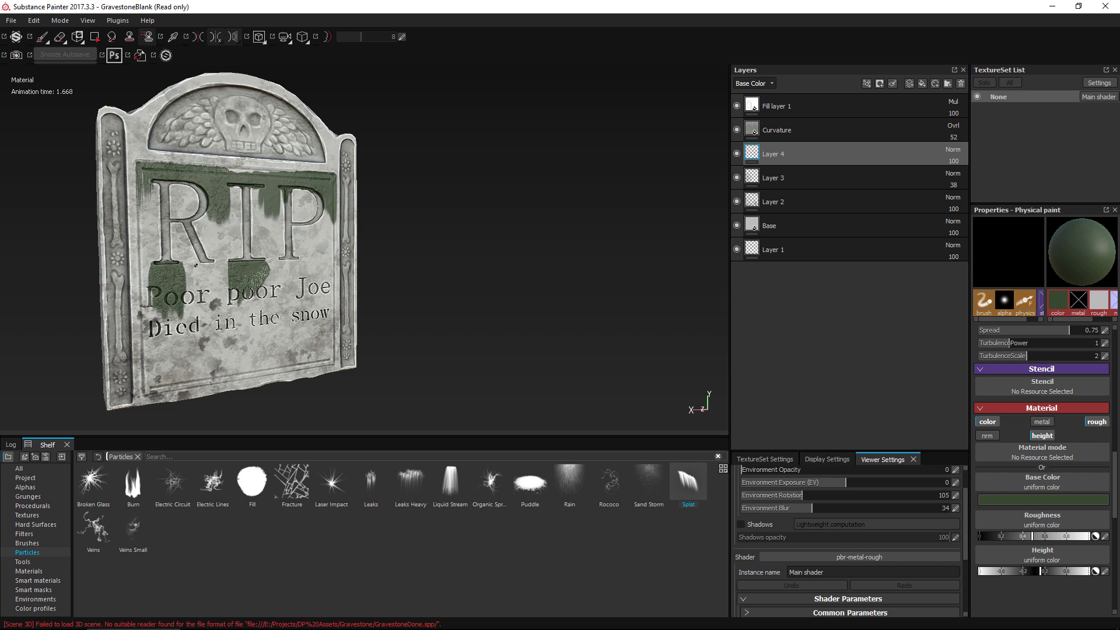
pyautogui.click(205, 265)
pyautogui.click(104, 121)
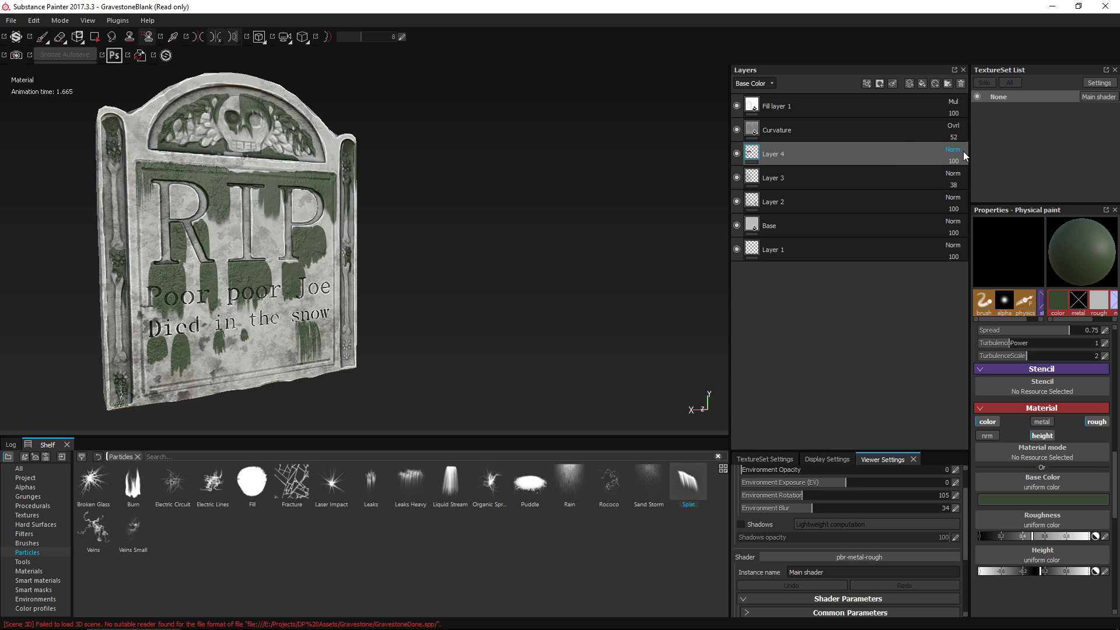
# Lower Layer 4's base color opacity to 42 and set its blending mode to Multiply
pyautogui.moveTo(964, 173); pyautogui.dragTo(961, 172)
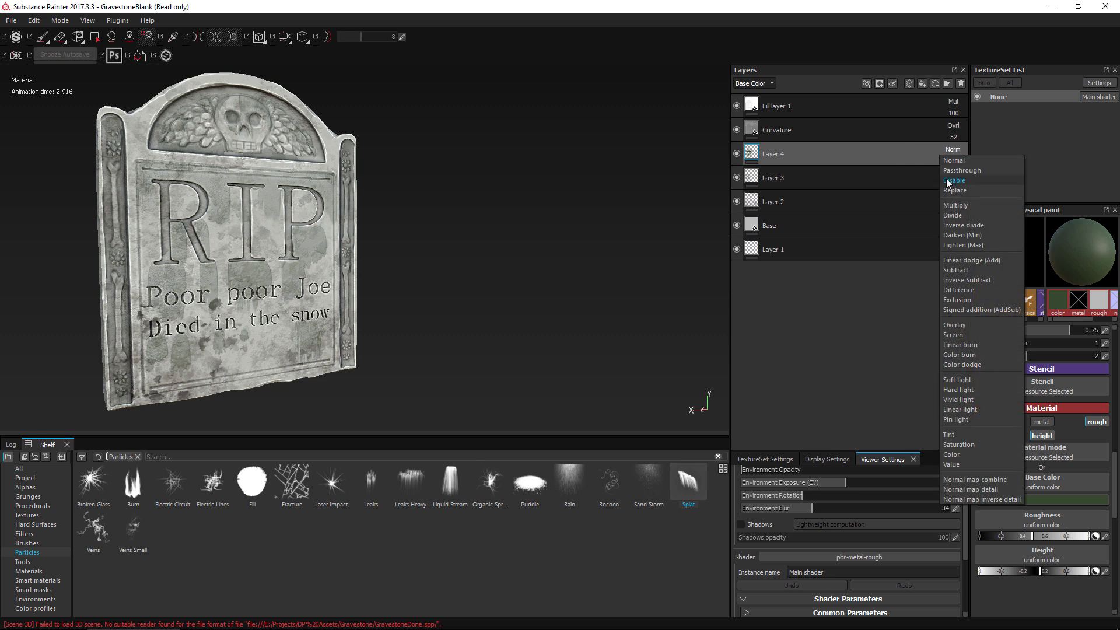
pyautogui.click(954, 205)
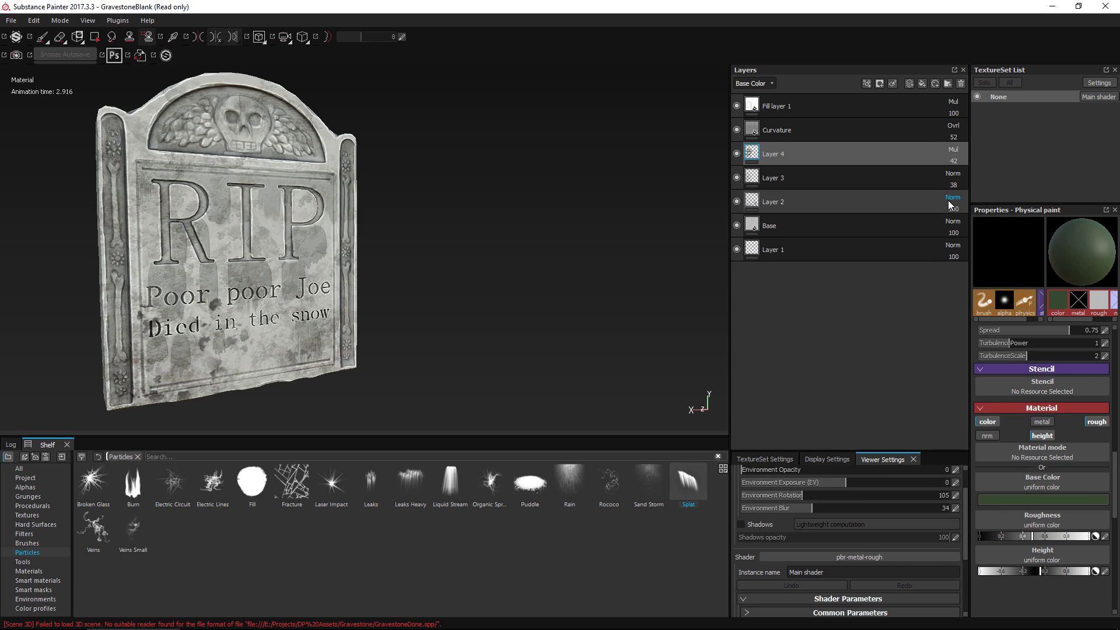
pyautogui.click(954, 162)
# Show the layers' Roughness channel and lower Layer 4's opacity there to 36
pyautogui.click(762, 85)
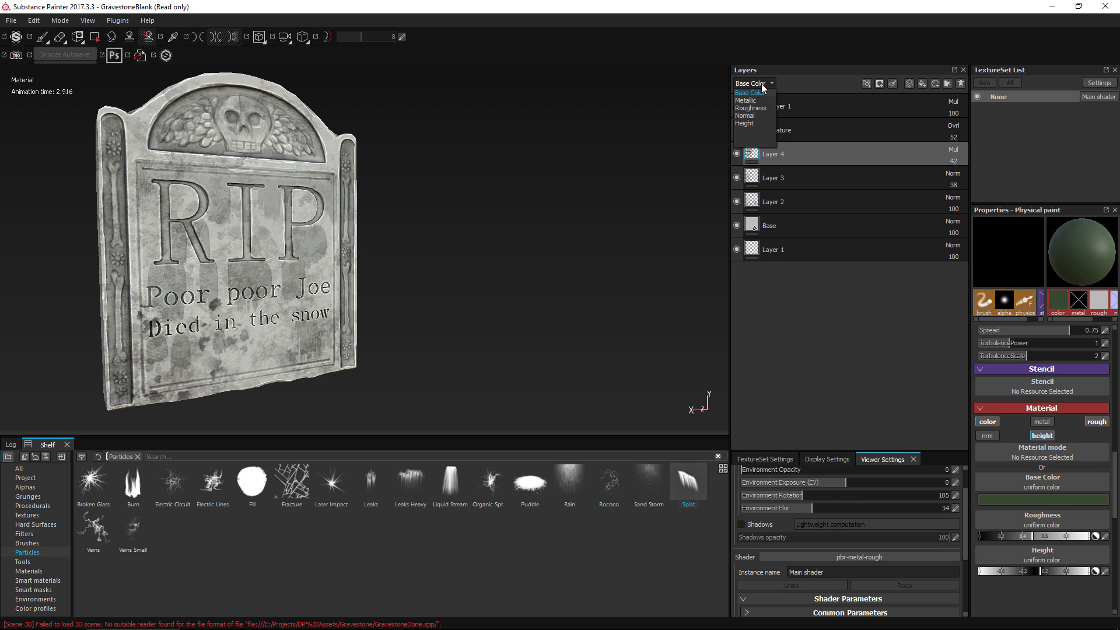
pyautogui.click(752, 108)
pyautogui.click(955, 161)
pyautogui.moveTo(969, 172); pyautogui.dragTo(955, 173)
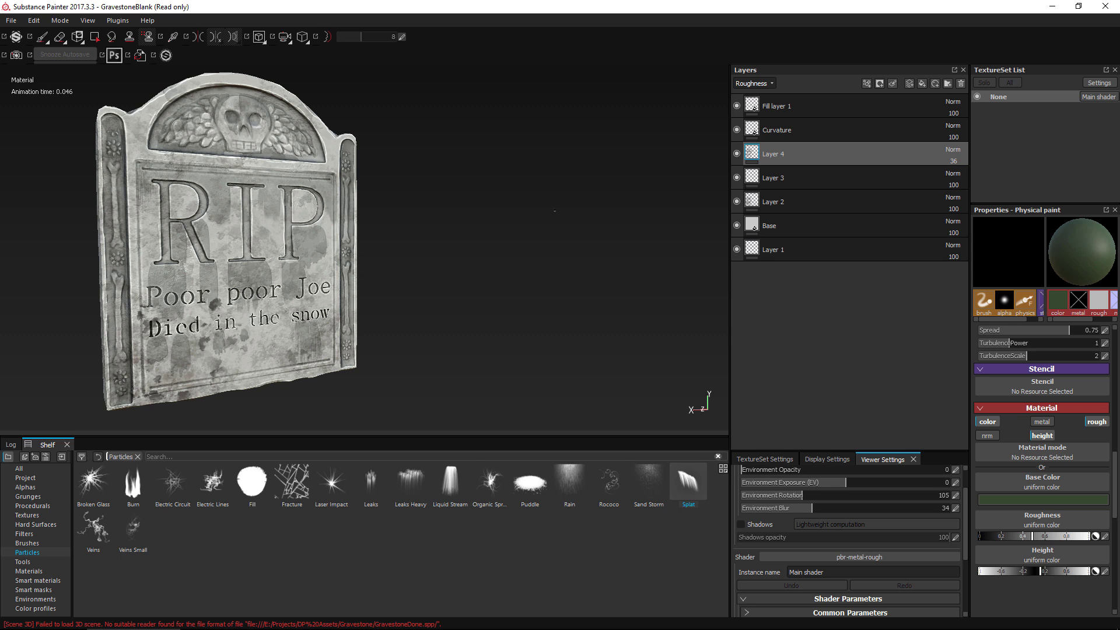
# Erase over Layer 4's lower drips with an enlarged Artistic 5 eraser, and lower its flow to 11
pyautogui.click(28, 544)
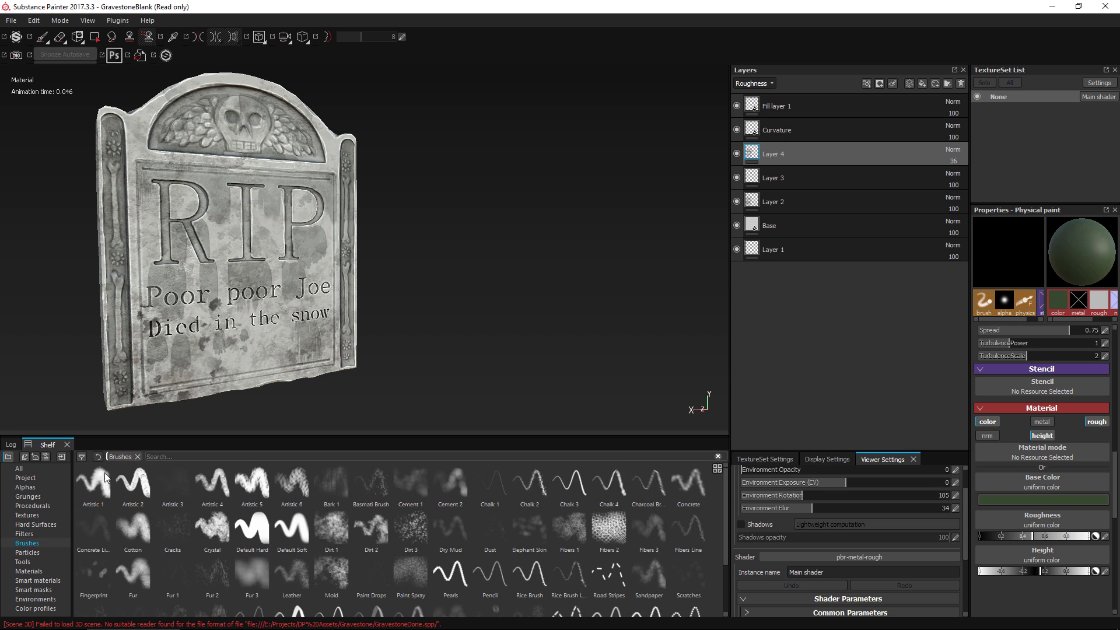
pyautogui.click(59, 37)
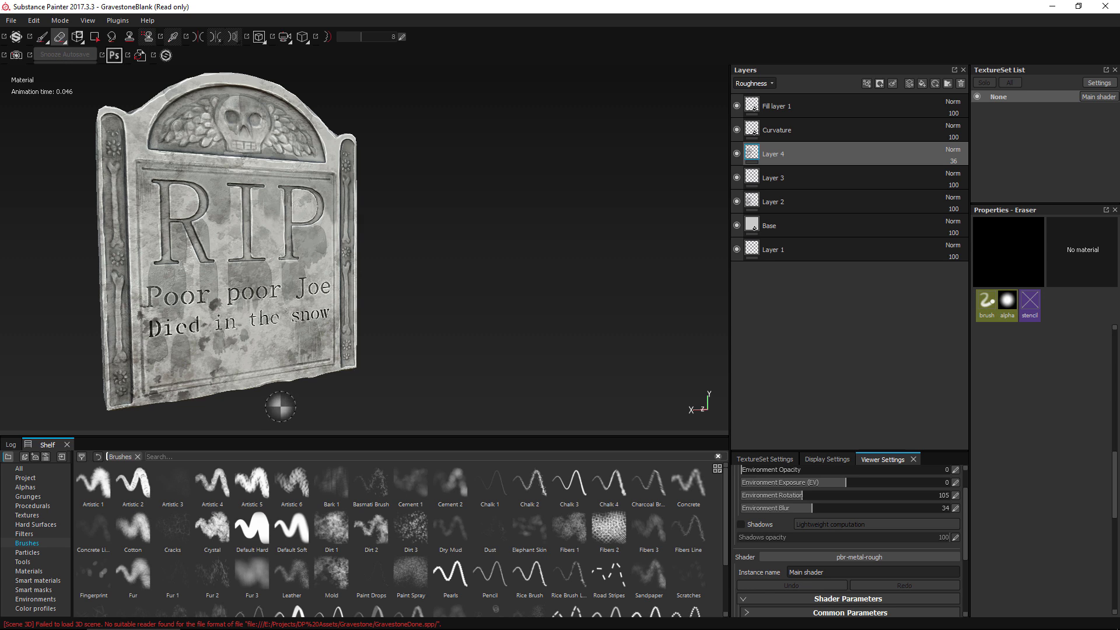
pyautogui.click(254, 487)
pyautogui.keyDown('ctrl'); pyautogui.moveTo(209, 353); pyautogui.dragTo(228, 354, button='right'); pyautogui.keyUp('ctrl')
pyautogui.moveTo(207, 357); pyautogui.dragTo(192, 355)
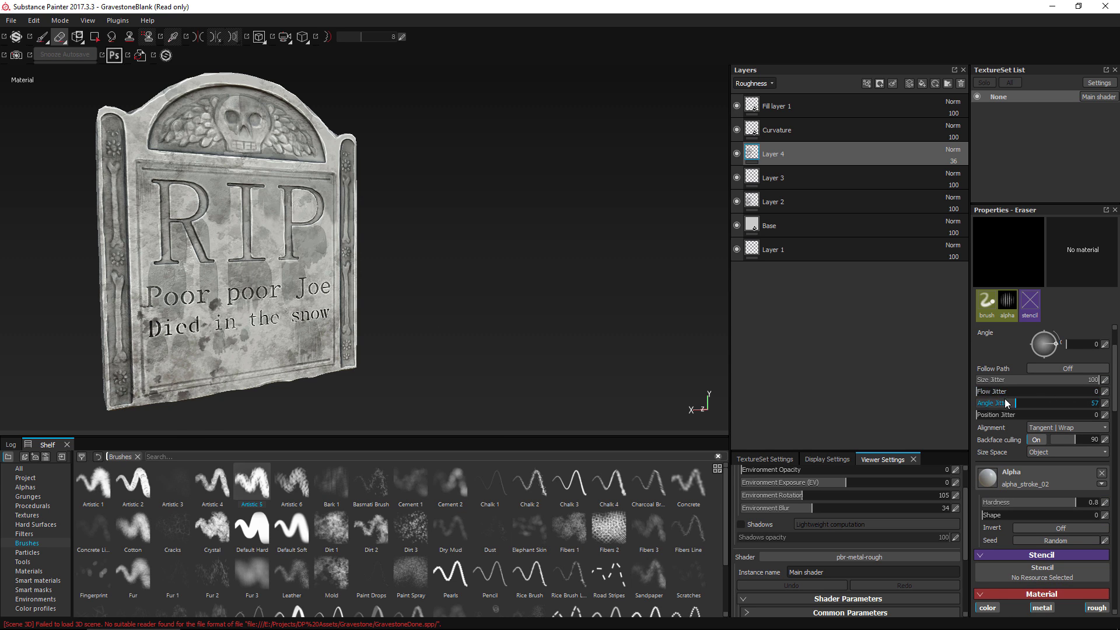
pyautogui.scroll(3, 1050, 390)
pyautogui.moveTo(1044, 356); pyautogui.dragTo(992, 359)
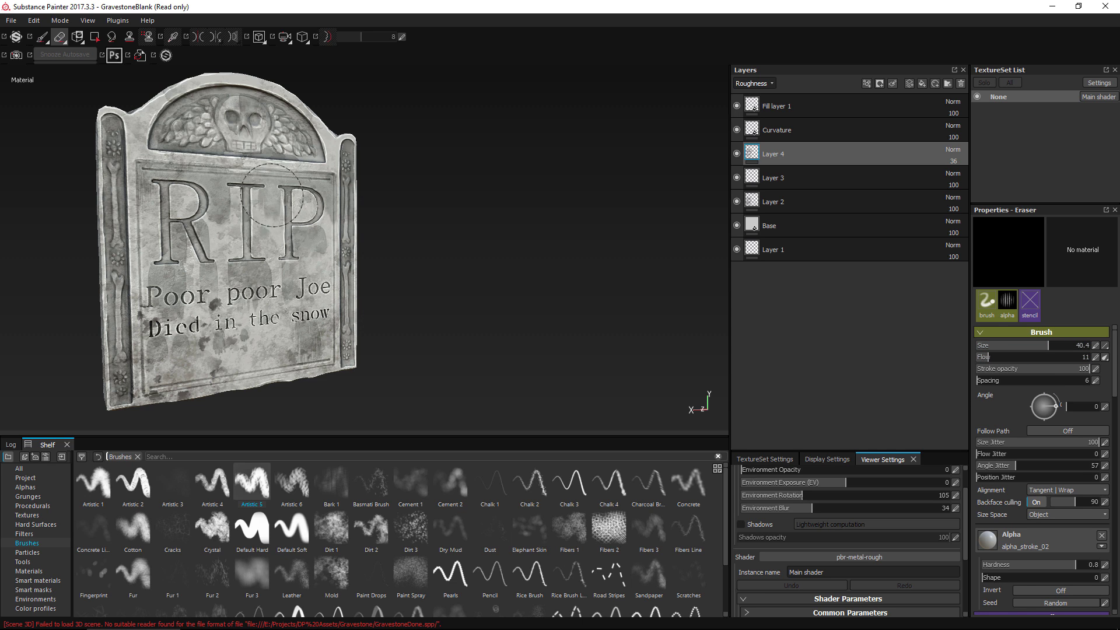
# Switch the eraser to the Dirt 1 brush at size about 47 and flow 32, and break up Layer 4's drips
pyautogui.click(331, 531)
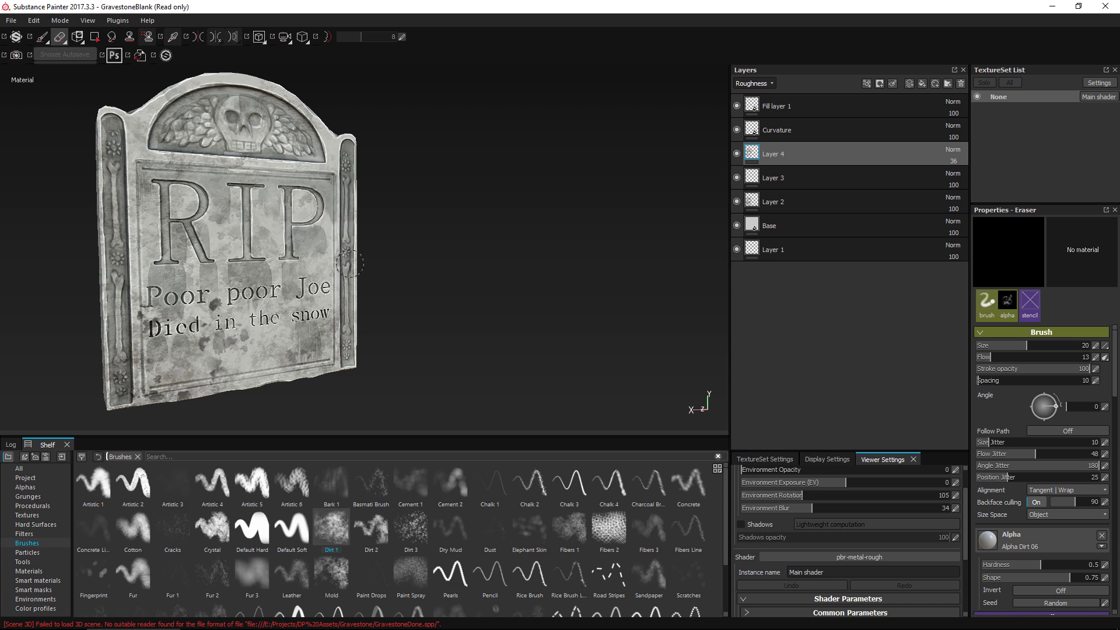
pyautogui.keyDown('ctrl'); pyautogui.moveTo(272, 255); pyautogui.dragTo(318, 253, button='right'); pyautogui.keyUp('ctrl')
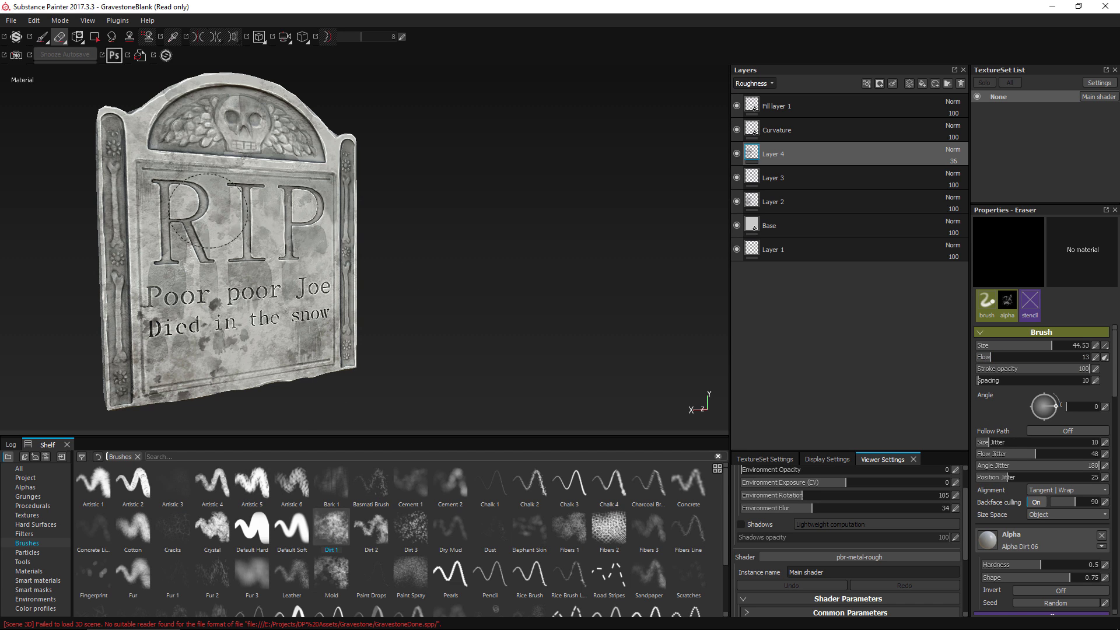
pyautogui.press(']')
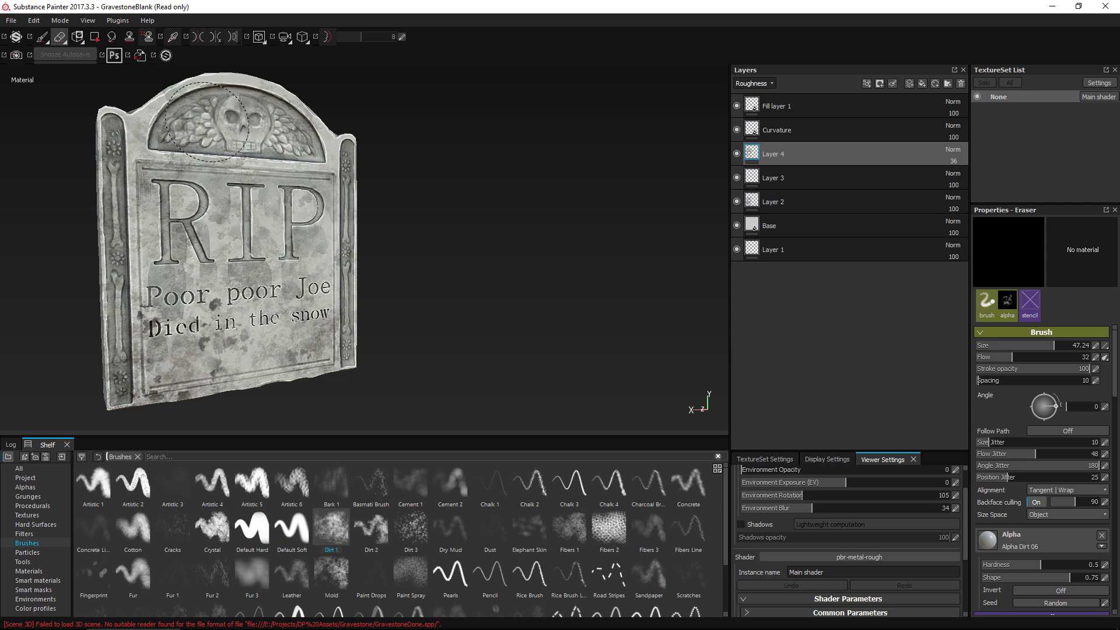
# Examine the softened drips and stains on the gravestone from several angles and distances
pyautogui.keyDown('alt'); pyautogui.moveTo(378, 274); pyautogui.dragTo(373, 278, button='right'); pyautogui.keyUp('alt')
pyautogui.moveTo(372, 278)
pyautogui.keyDown('alt'); pyautogui.mouseDown()
pyautogui.moveTo(286, 286)
pyautogui.moveTo(379, 280)
pyautogui.moveTo(164, 262)
pyautogui.moveTo(237, 274)
pyautogui.mouseUp(); pyautogui.keyUp('alt')
pyautogui.keyDown('alt'); pyautogui.moveTo(236, 274); pyautogui.dragTo(383, 388, button='right'); pyautogui.keyUp('alt')
pyautogui.keyDown('alt'); pyautogui.moveTo(251, 275); pyautogui.dragTo(279, 298); pyautogui.keyUp('alt')
pyautogui.keyDown('alt'); pyautogui.moveTo(279, 298); pyautogui.dragTo(280, 290, button='middle'); pyautogui.keyUp('alt')
pyautogui.moveTo(280, 290)
pyautogui.keyDown('alt'); pyautogui.mouseDown()
pyautogui.moveTo(165, 295)
pyautogui.moveTo(315, 306)
pyautogui.mouseUp(); pyautogui.keyUp('alt')
pyautogui.keyDown('alt'); pyautogui.moveTo(315, 306); pyautogui.dragTo(258, 267, button='right'); pyautogui.keyUp('alt')
pyautogui.moveTo(251, 266)
pyautogui.keyDown('alt'); pyautogui.mouseDown()
pyautogui.moveTo(282, 266)
pyautogui.moveTo(248, 261)
pyautogui.mouseUp(); pyautogui.keyUp('alt')
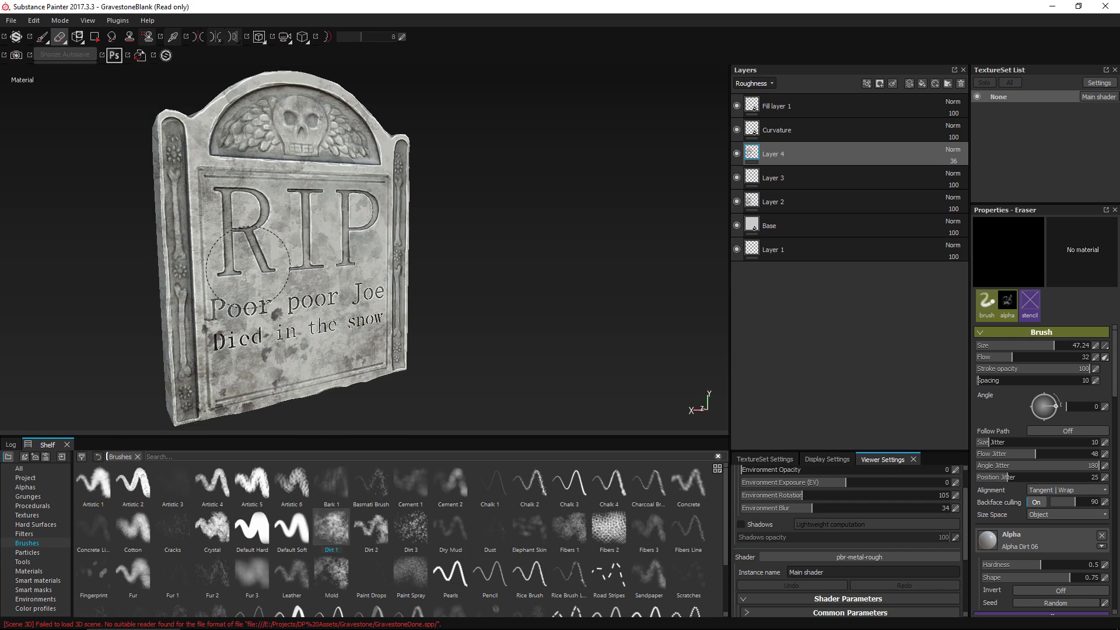
# Add a fill layer directly above Layer 4 and mask it with the Ground Dirt smart mask
pyautogui.click(924, 86)
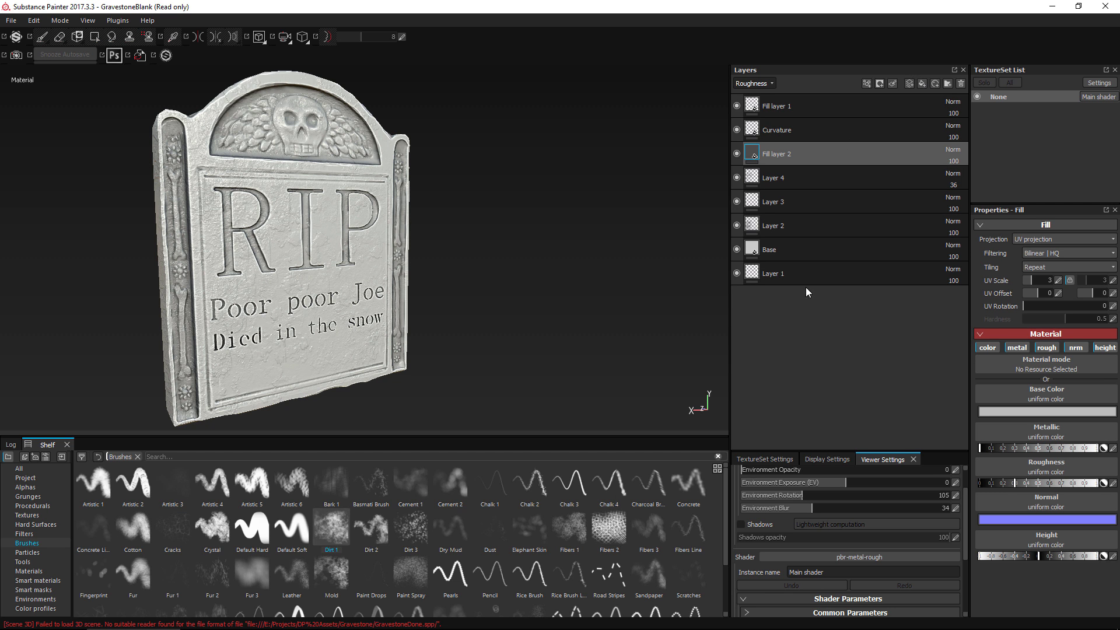
pyautogui.moveTo(518, 312)
pyautogui.keyDown('alt'); pyautogui.mouseDown()
pyautogui.moveTo(467, 280)
pyautogui.moveTo(402, 269)
pyautogui.moveTo(373, 290)
pyautogui.moveTo(530, 312)
pyautogui.mouseUp(); pyautogui.keyUp('alt')
pyautogui.click(48, 580)
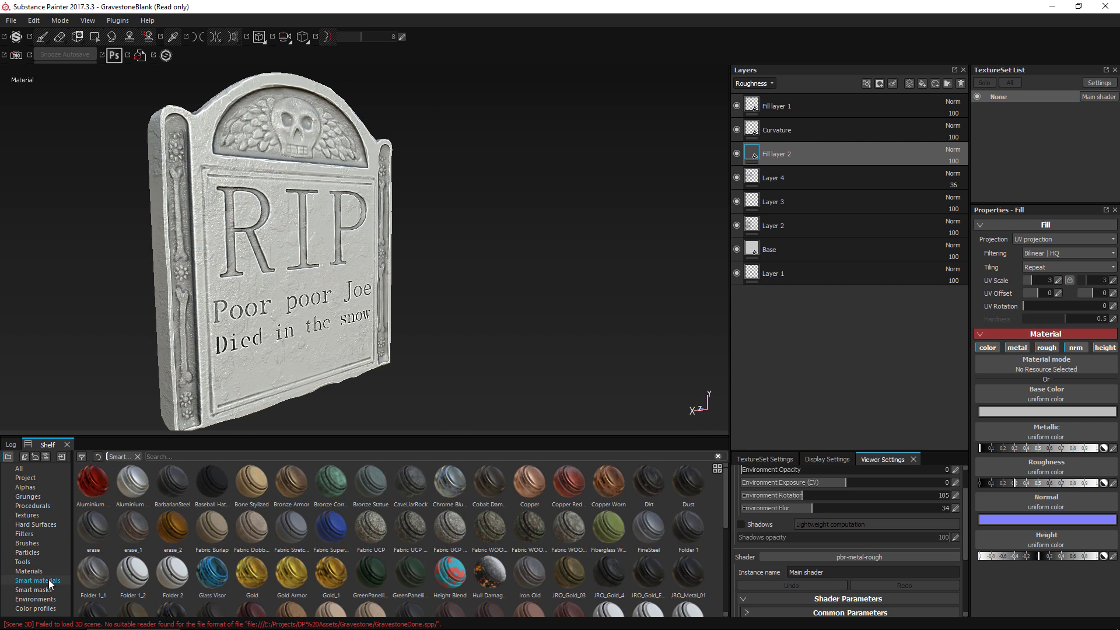
pyautogui.click(45, 591)
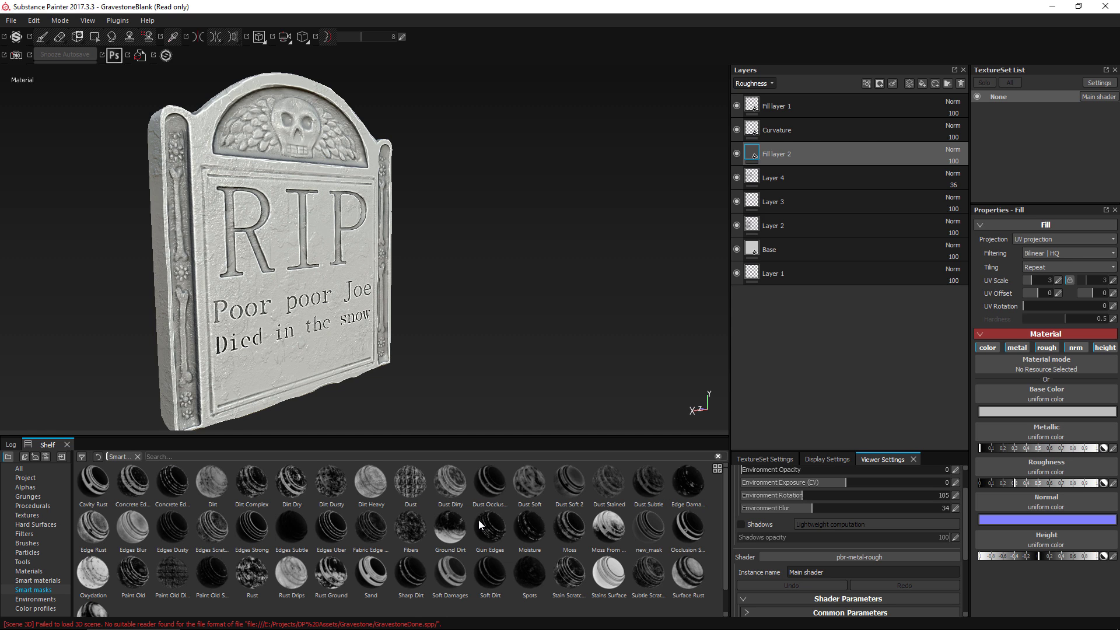
pyautogui.moveTo(446, 532); pyautogui.dragTo(804, 155)
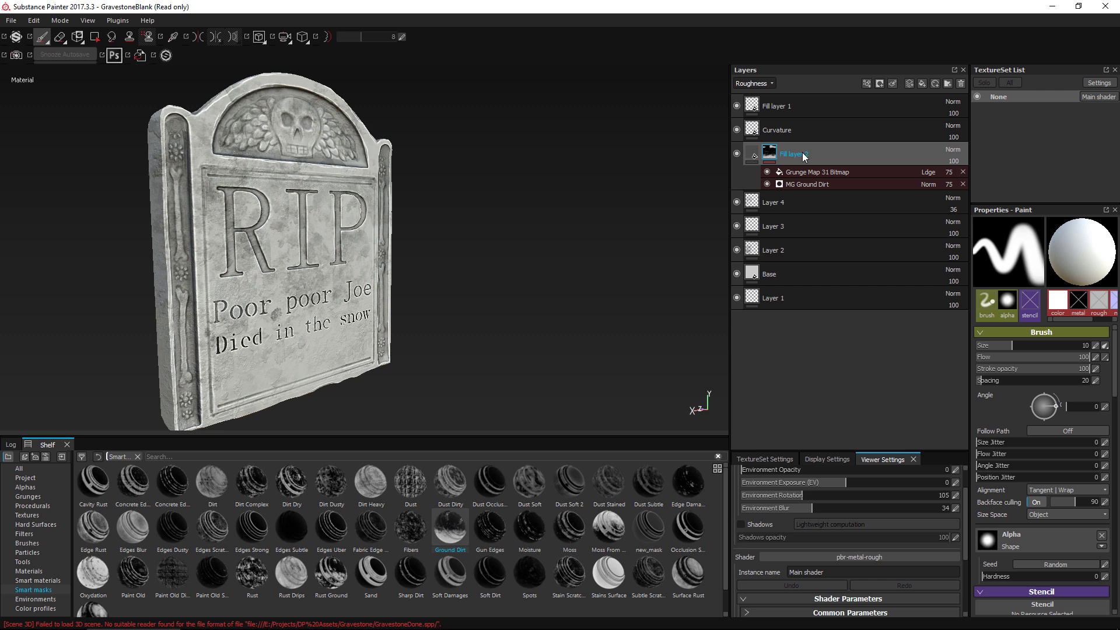
# Set Fill layer 2's base color to pure red to make the masked area stand out
pyautogui.click(751, 155)
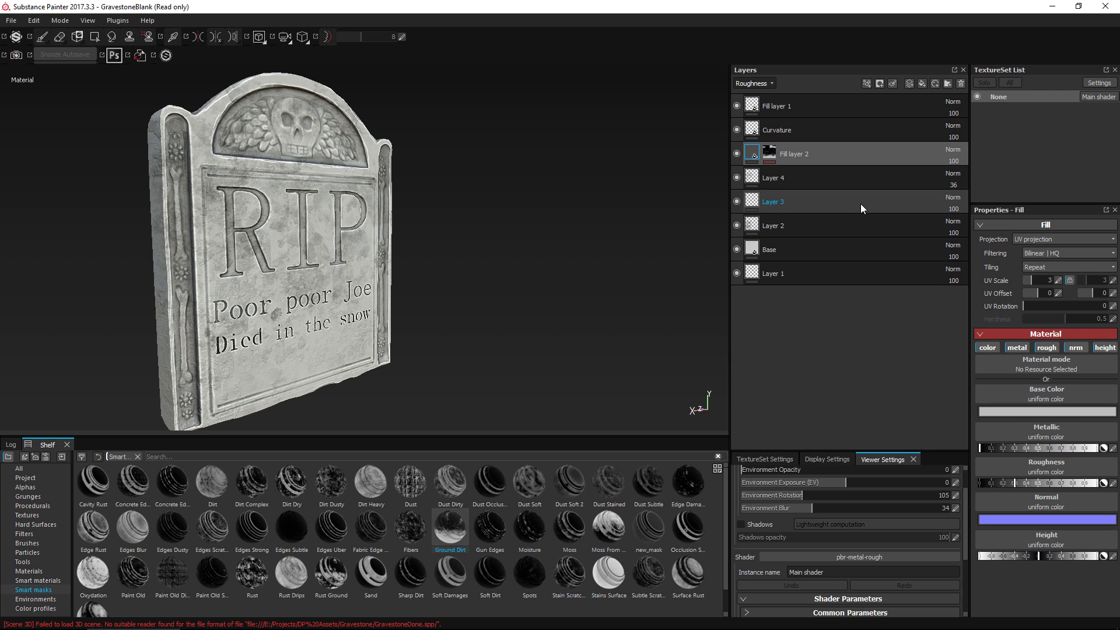
pyautogui.click(1014, 411)
pyautogui.moveTo(1001, 404); pyautogui.dragTo(1030, 368)
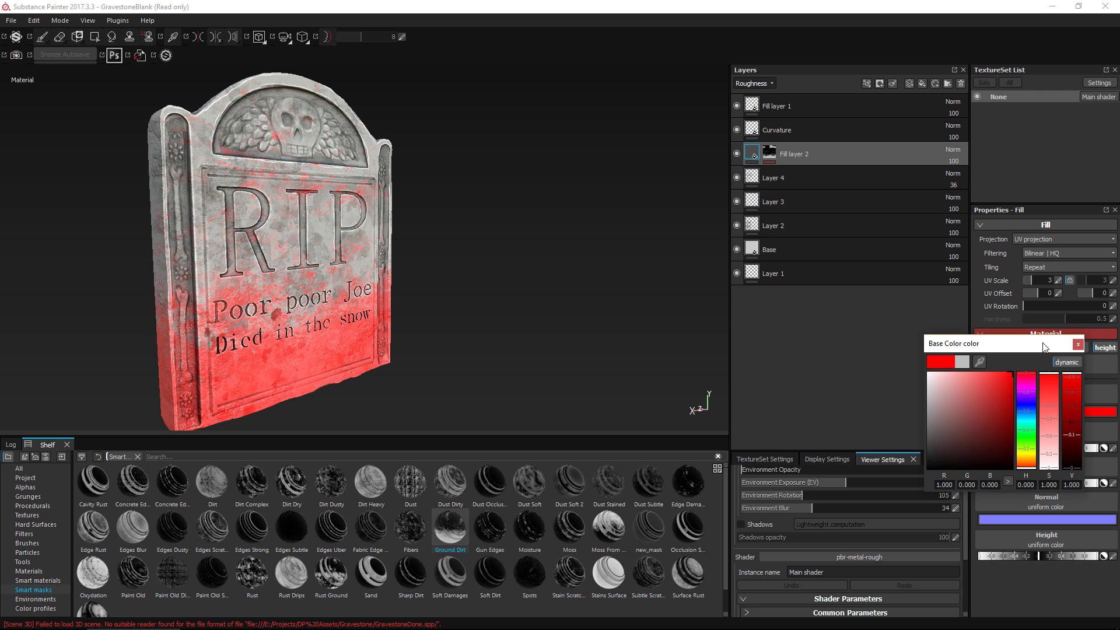
pyautogui.click(1078, 345)
pyautogui.keyDown('alt'); pyautogui.moveTo(522, 363); pyautogui.dragTo(439, 345); pyautogui.keyUp('alt')
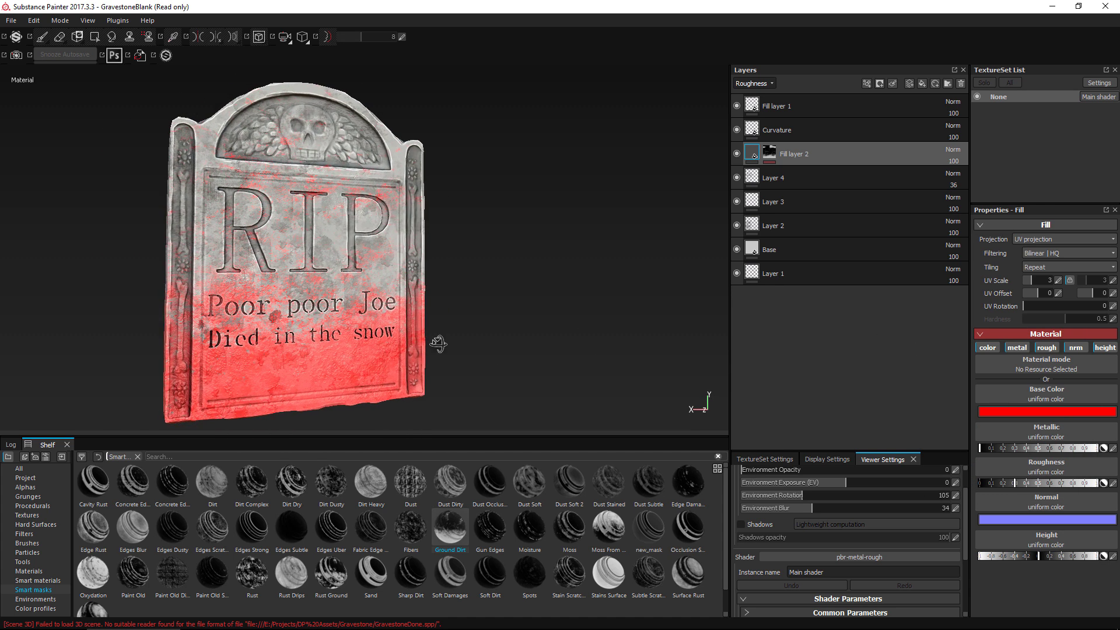
# Set the MG Ground Dirt generator's level to 0.5, contrast to 0.17 and dirt height to 0.5
pyautogui.click(770, 155)
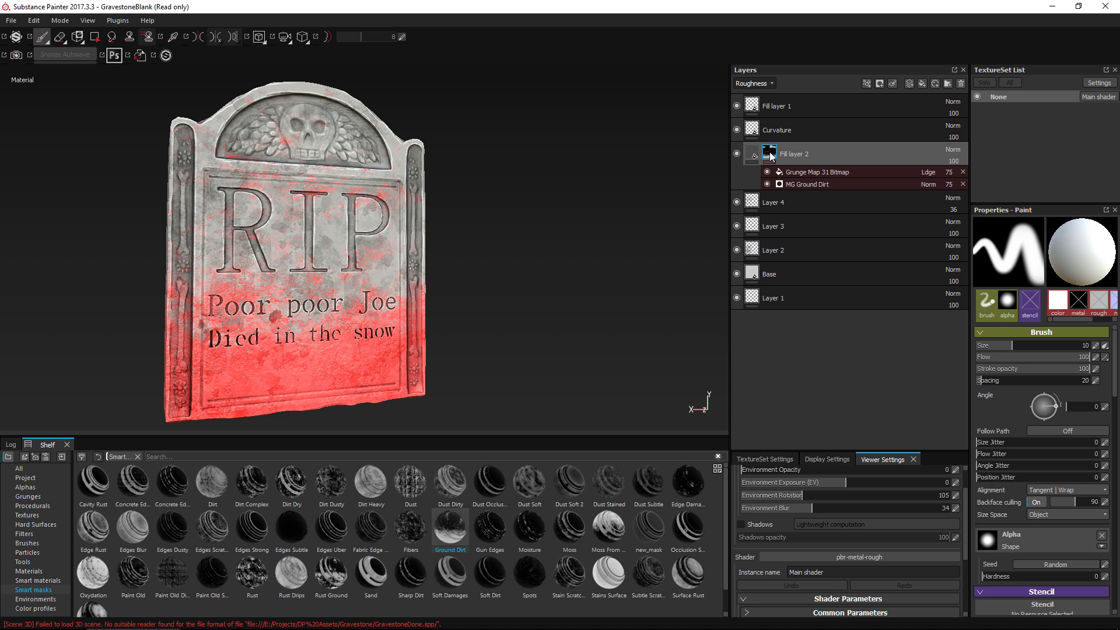
pyautogui.scroll(-6, 1010, 464)
pyautogui.scroll(6, 1008, 464)
pyautogui.click(807, 185)
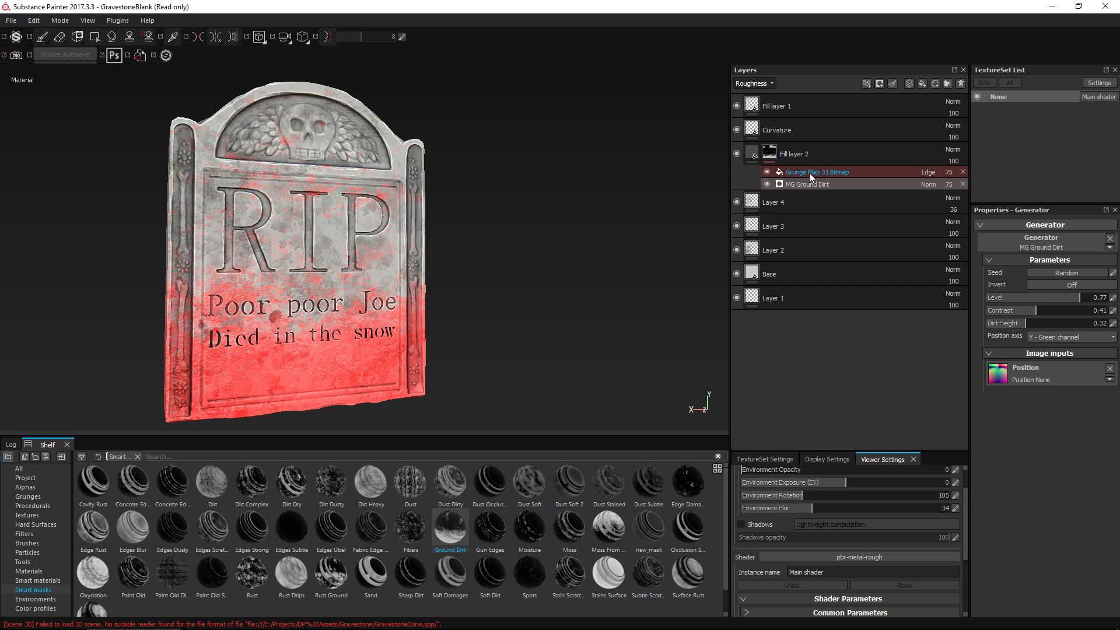
pyautogui.click(810, 173)
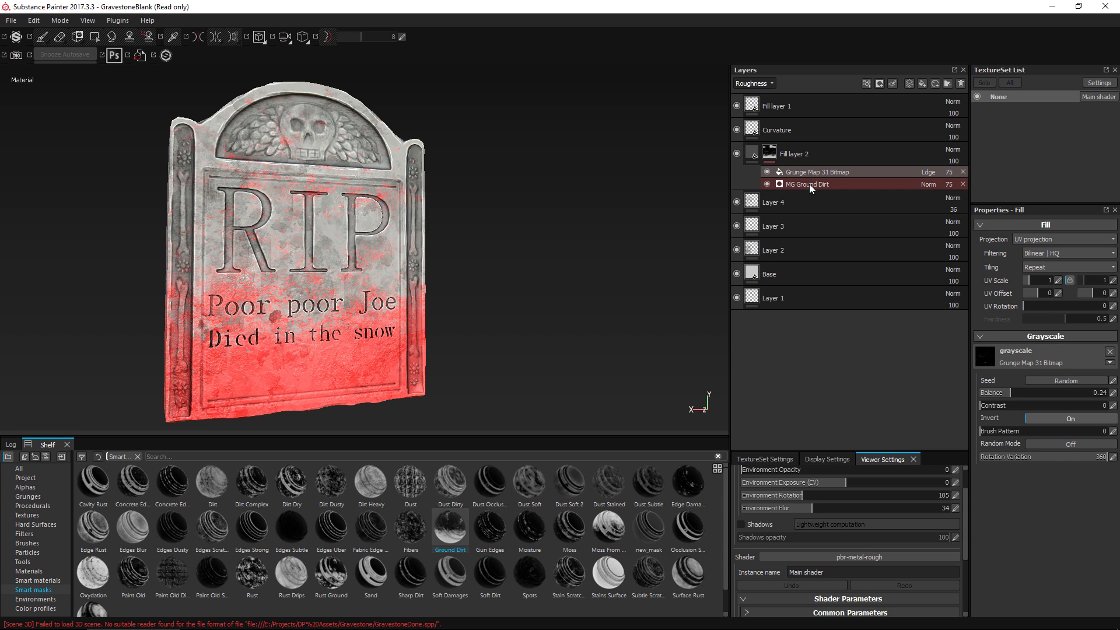
pyautogui.click(810, 184)
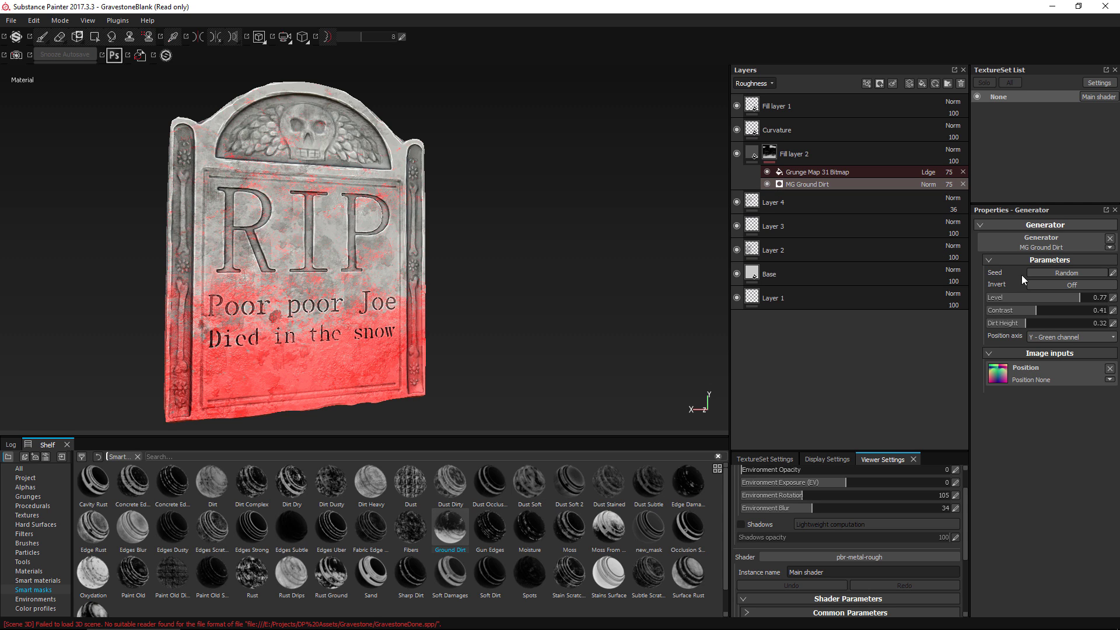
pyautogui.moveTo(1070, 298); pyautogui.dragTo(1049, 326)
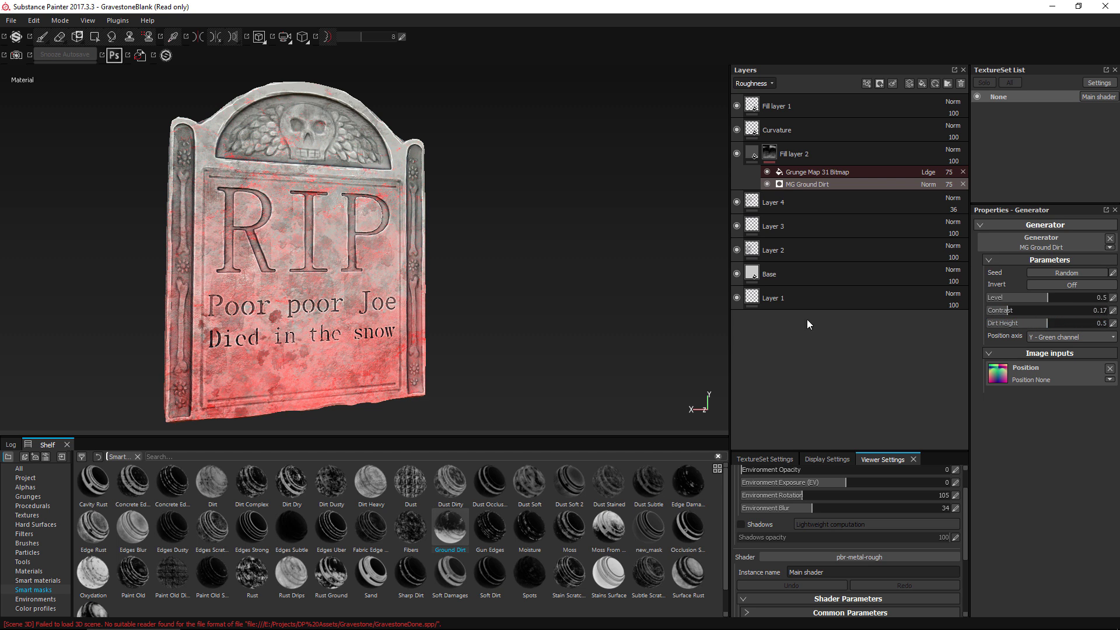
pyautogui.keyDown('alt'); pyautogui.moveTo(478, 297); pyautogui.dragTo(507, 305); pyautogui.keyUp('alt')
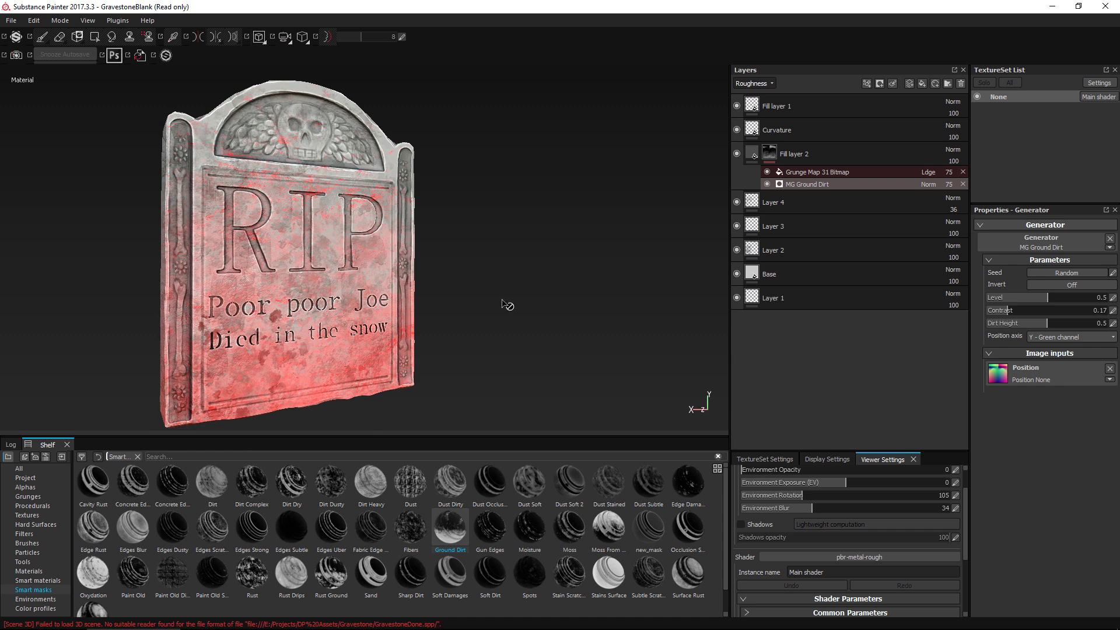
# Set Fill layer 2's base color to a dark olive with RGB values 0.062, 0.052, 0.002
pyautogui.click(755, 155)
pyautogui.click(1001, 412)
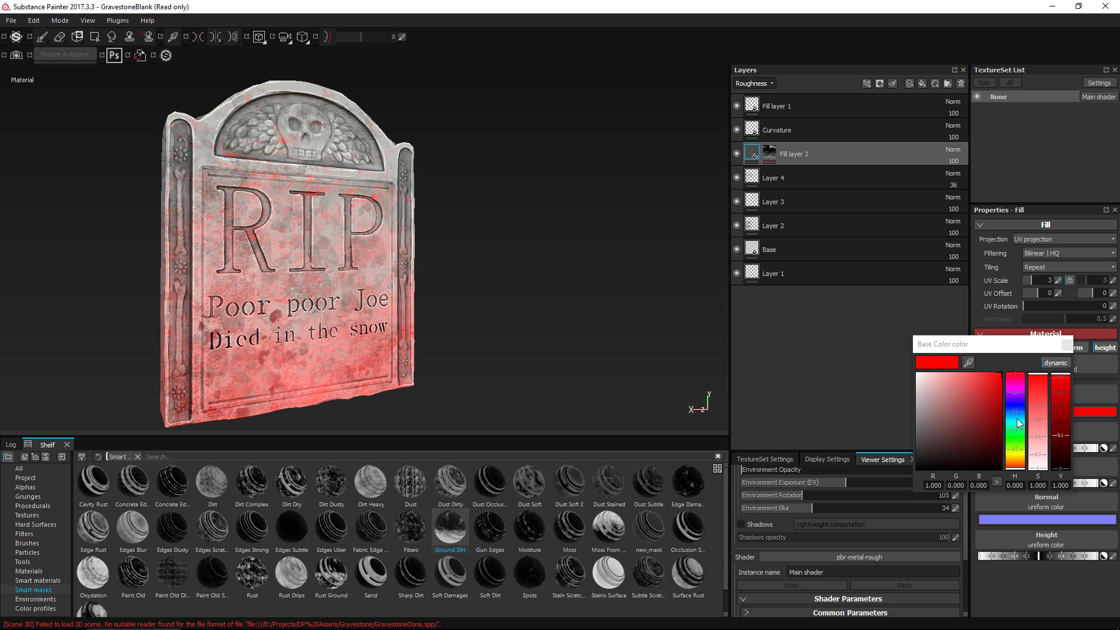
pyautogui.moveTo(1017, 440)
pyautogui.mouseDown()
pyautogui.moveTo(1014, 471)
pyautogui.moveTo(924, 414)
pyautogui.moveTo(983, 419)
pyautogui.moveTo(988, 446)
pyautogui.moveTo(1016, 456)
pyautogui.mouseUp()
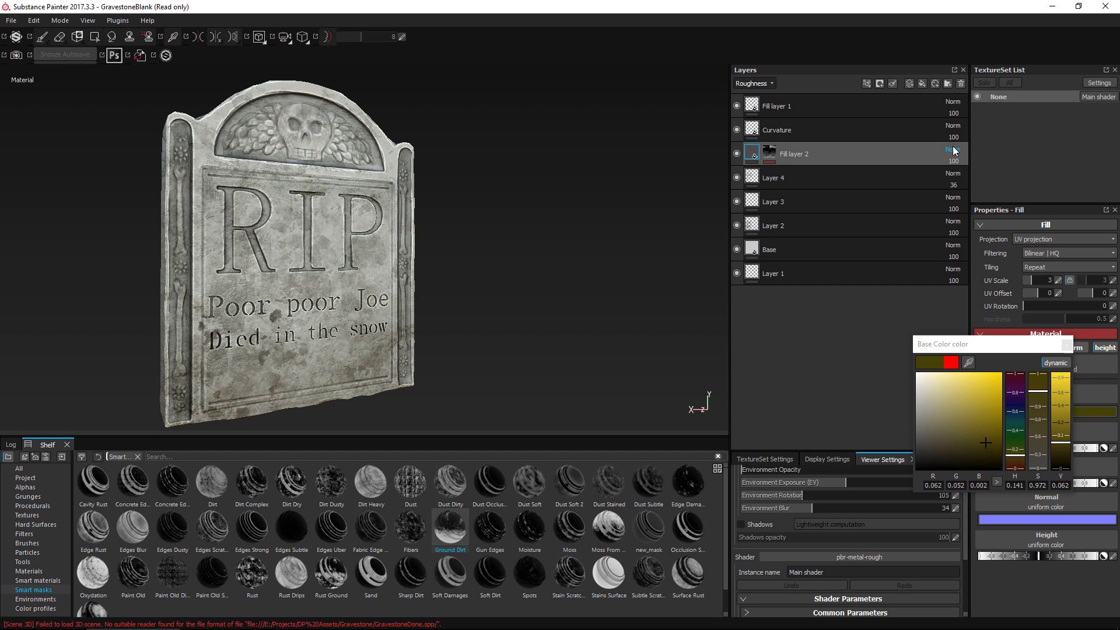
# Show the layers' Base Color channel and try out blending modes on Fill layer 2, keeping it at Normal
pyautogui.click(764, 85)
pyautogui.click(752, 91)
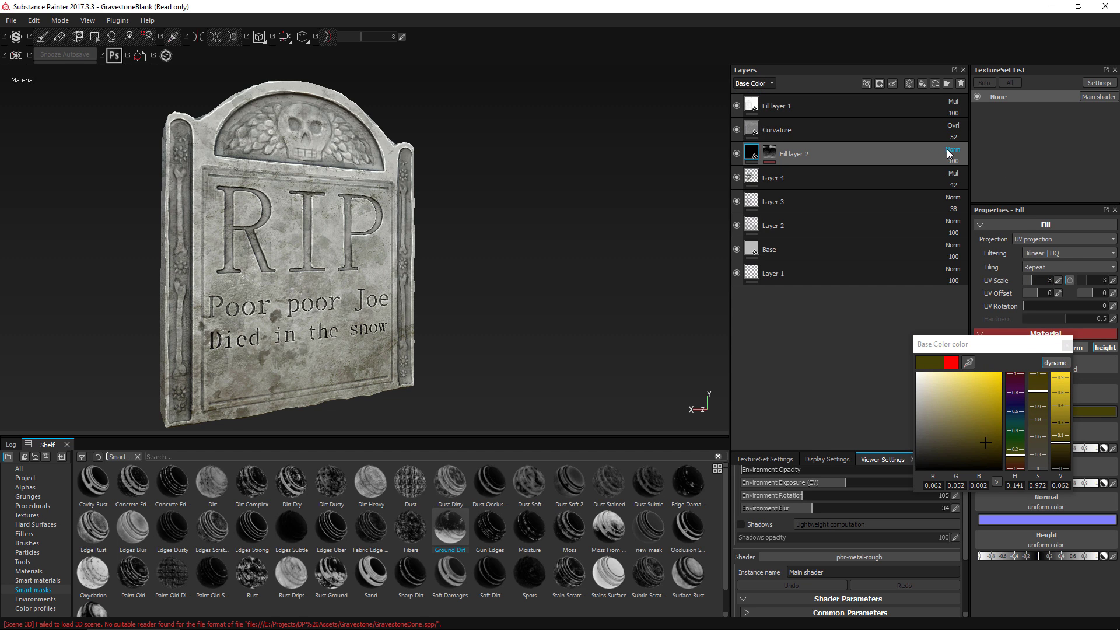
pyautogui.click(952, 150)
pyautogui.click(957, 206)
pyautogui.click(953, 152)
pyautogui.click(954, 161)
pyautogui.click(1045, 363)
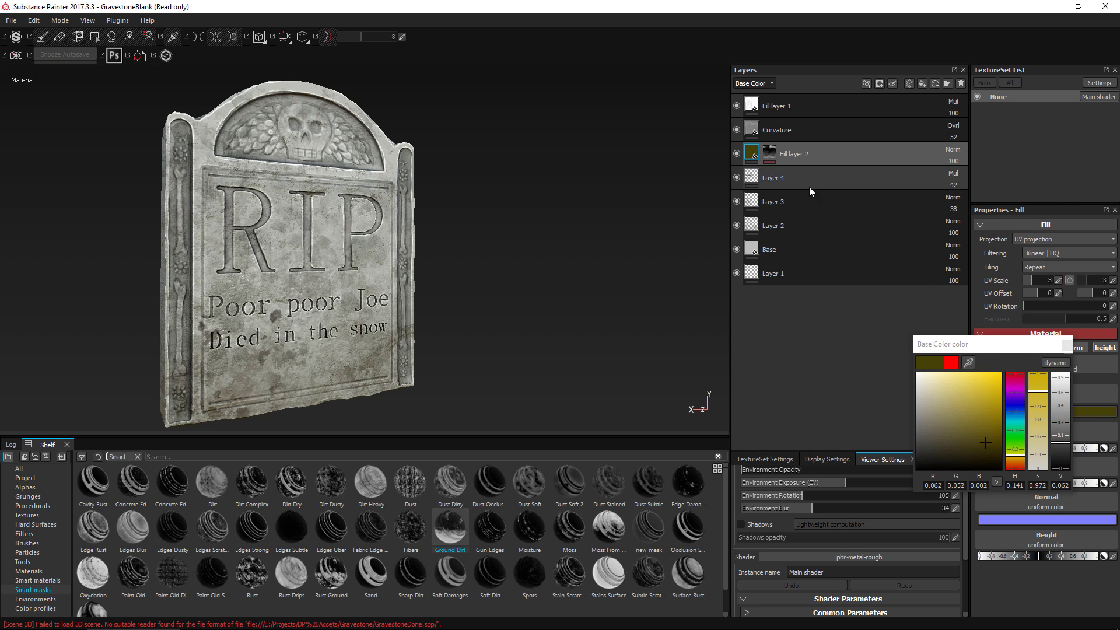
pyautogui.click(1067, 347)
# Set the MG Ground Dirt generator's level to 0.57, contrast to 0.76 and dirt height to 0.49
pyautogui.click(769, 154)
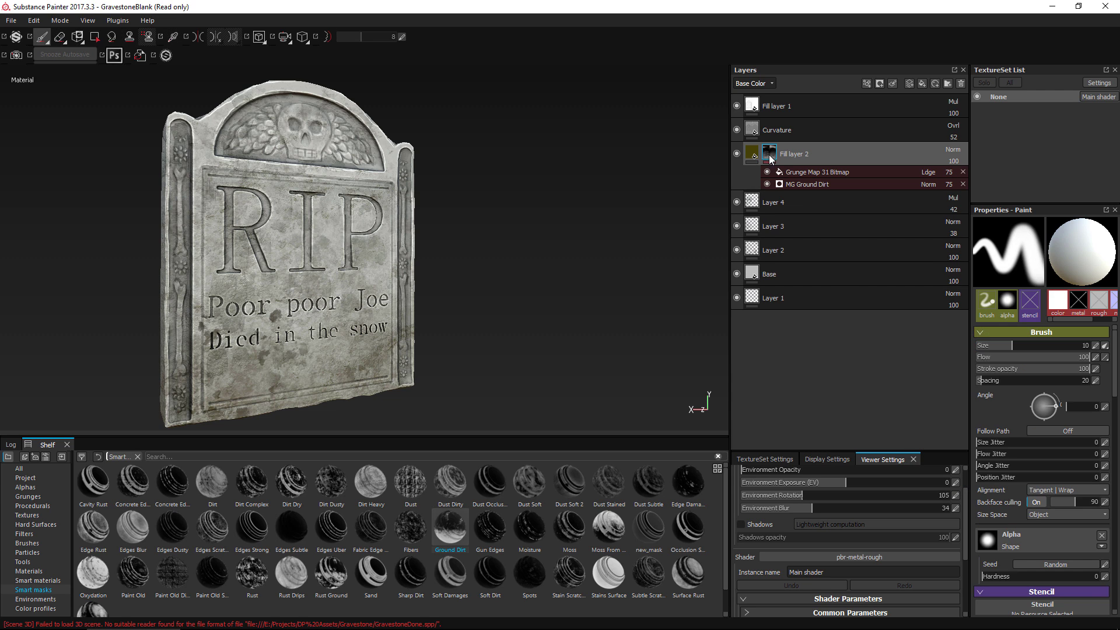
pyautogui.scroll(-2, 1010, 499)
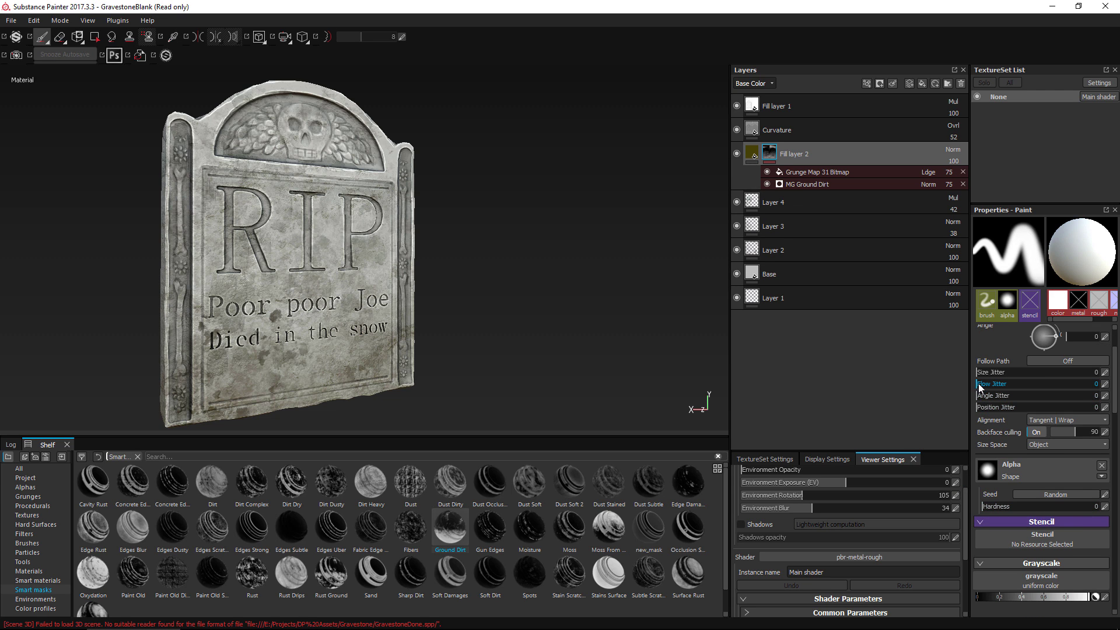
pyautogui.click(807, 184)
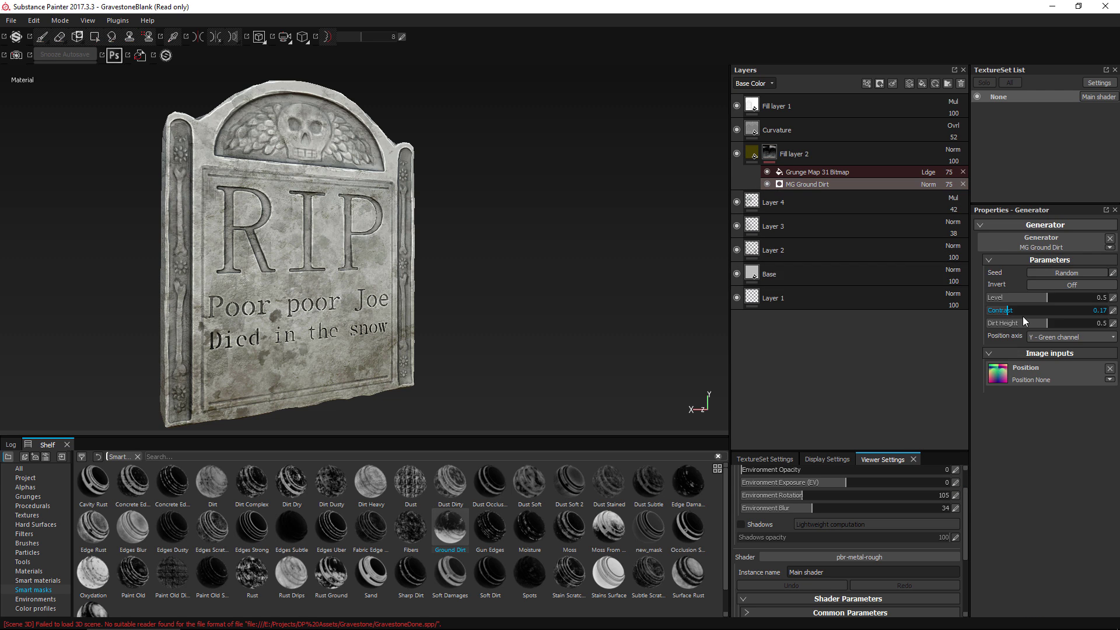
pyautogui.moveTo(1041, 325); pyautogui.dragTo(1060, 302)
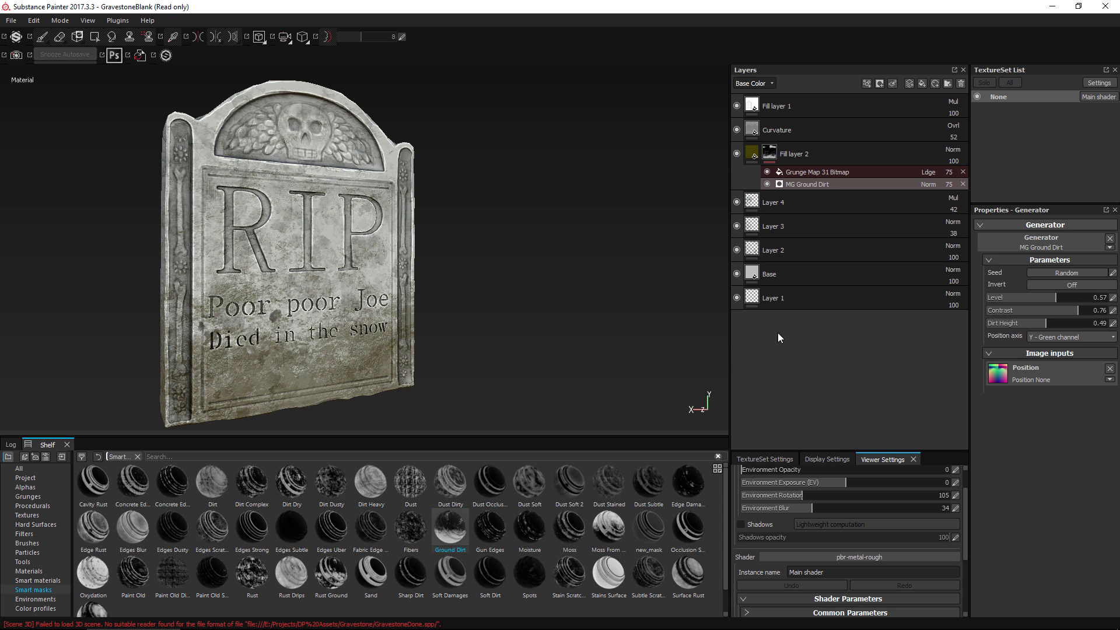
pyautogui.keyDown('alt'); pyautogui.moveTo(535, 326); pyautogui.dragTo(589, 350); pyautogui.keyUp('alt')
# Raise Fill layer 2's roughness and slightly lower its height value
pyautogui.click(754, 155)
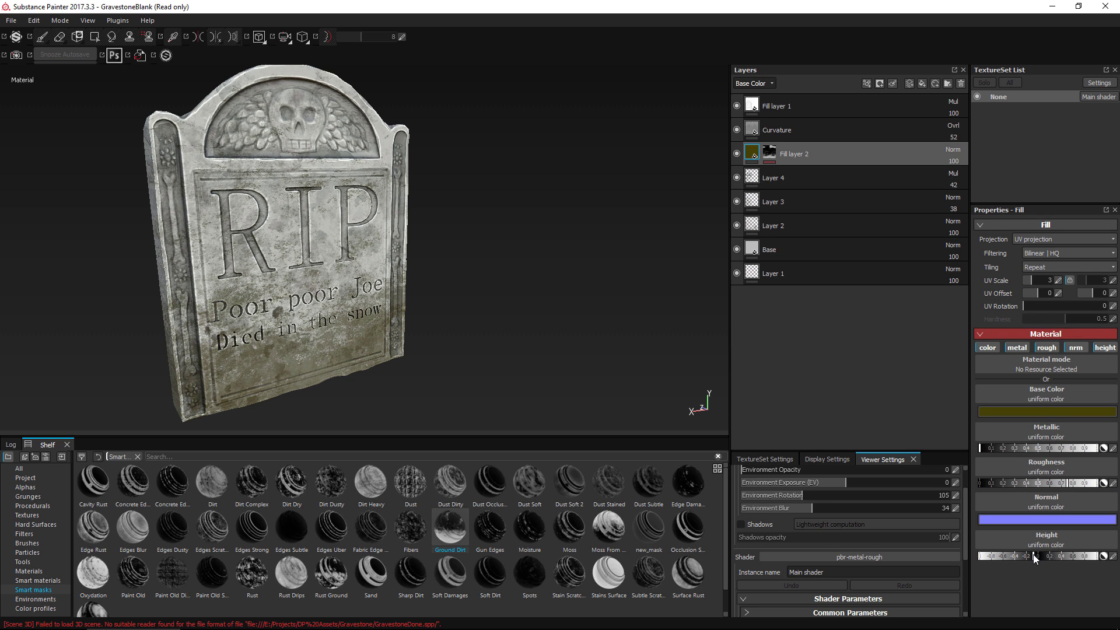
pyautogui.keyDown('alt'); pyautogui.moveTo(512, 321); pyautogui.dragTo(426, 383); pyautogui.keyUp('alt')
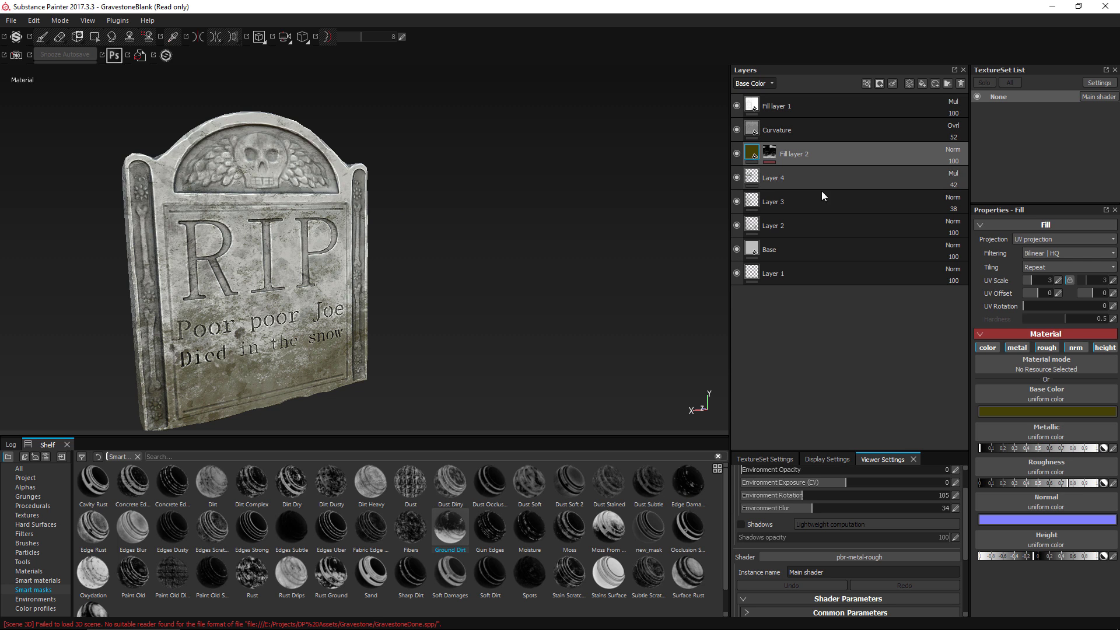
# Darken the Base layer's base color to a neutral gray with RGB values of 0.353
pyautogui.click(782, 250)
pyautogui.click(1007, 411)
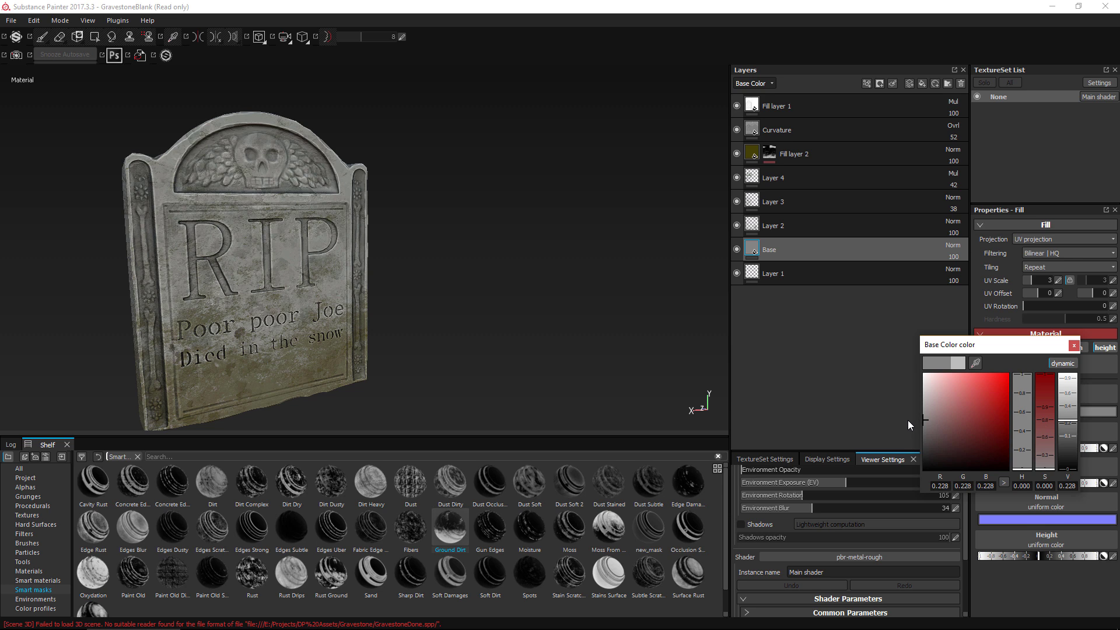
pyautogui.moveTo(908, 420); pyautogui.dragTo(907, 407)
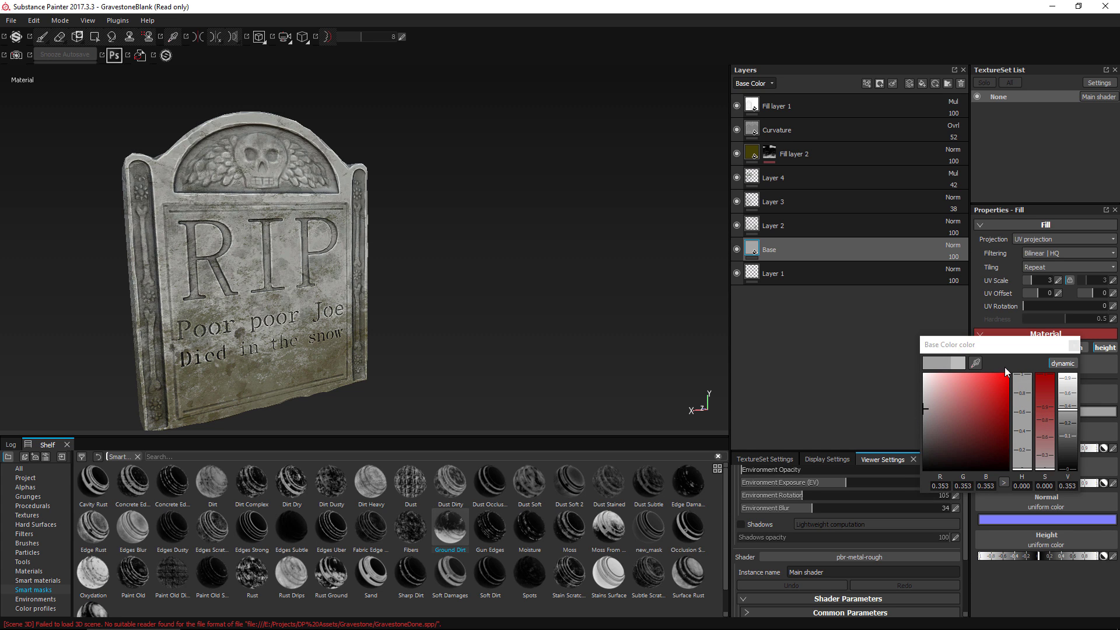
pyautogui.click(1073, 345)
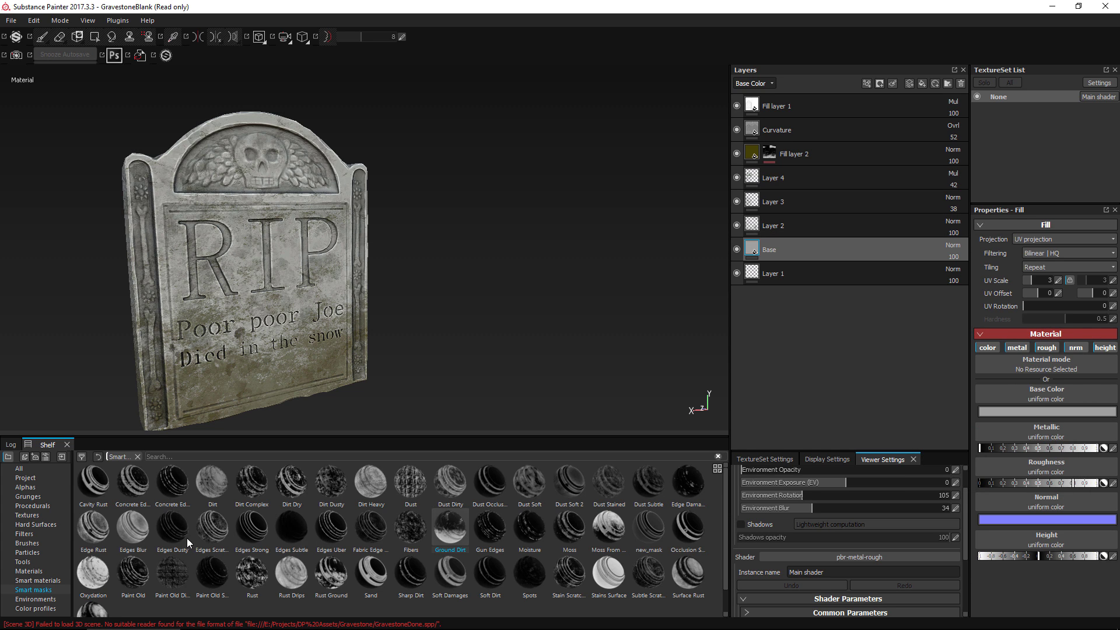
# Add another fill layer directly above Fill layer 2 and set its base color to pure red
pyautogui.moveTo(134, 488)
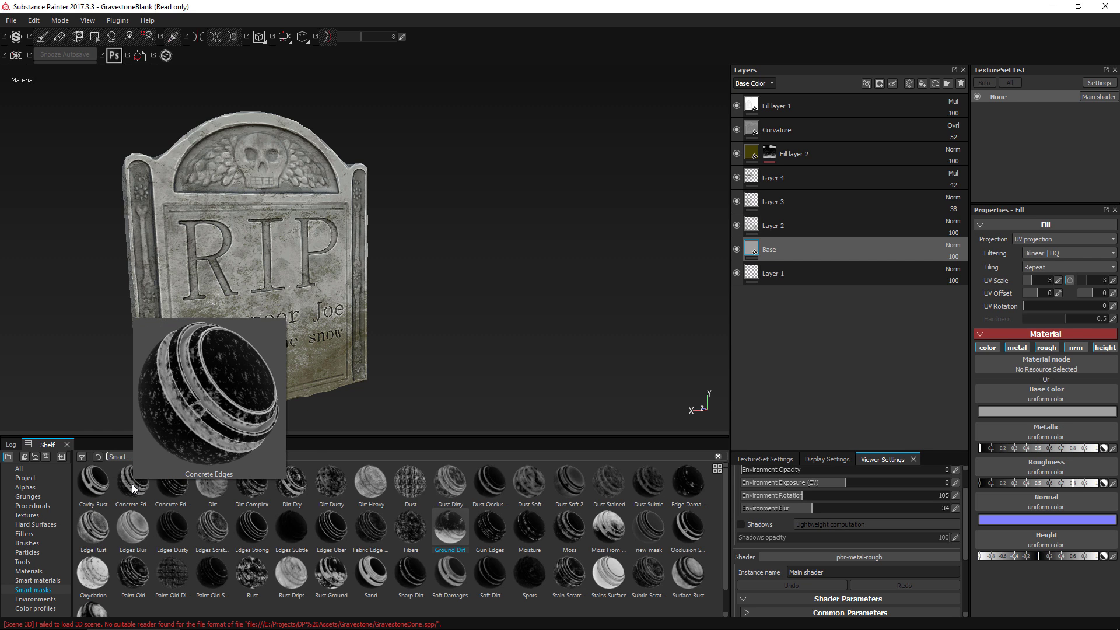
pyautogui.moveTo(167, 486)
pyautogui.moveTo(217, 483)
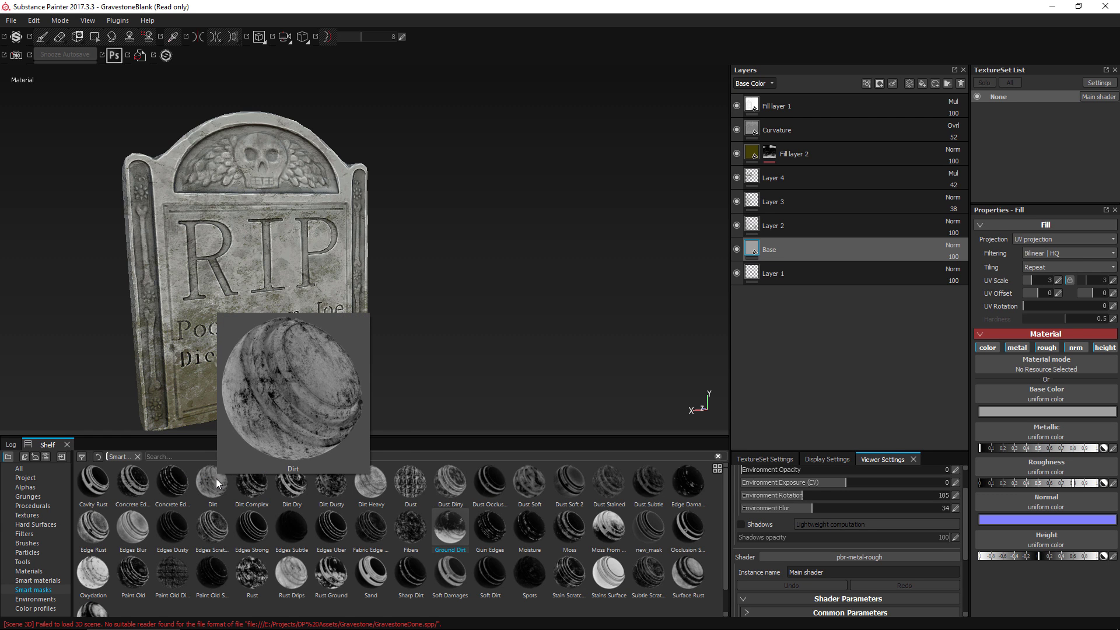
pyautogui.moveTo(260, 485)
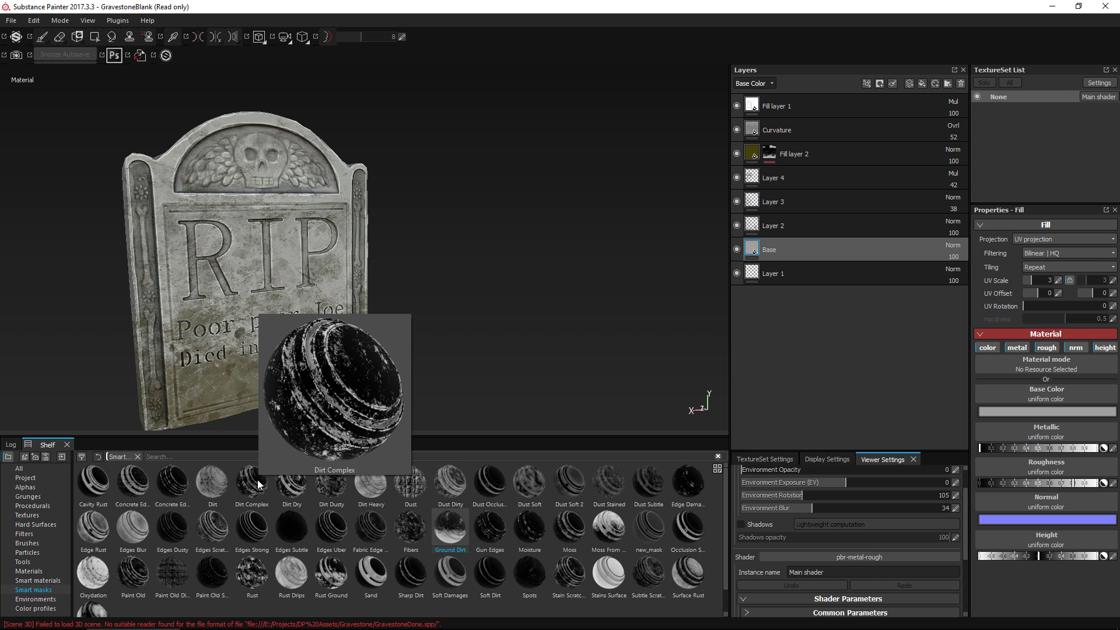
pyautogui.click(840, 153)
pyautogui.click(922, 83)
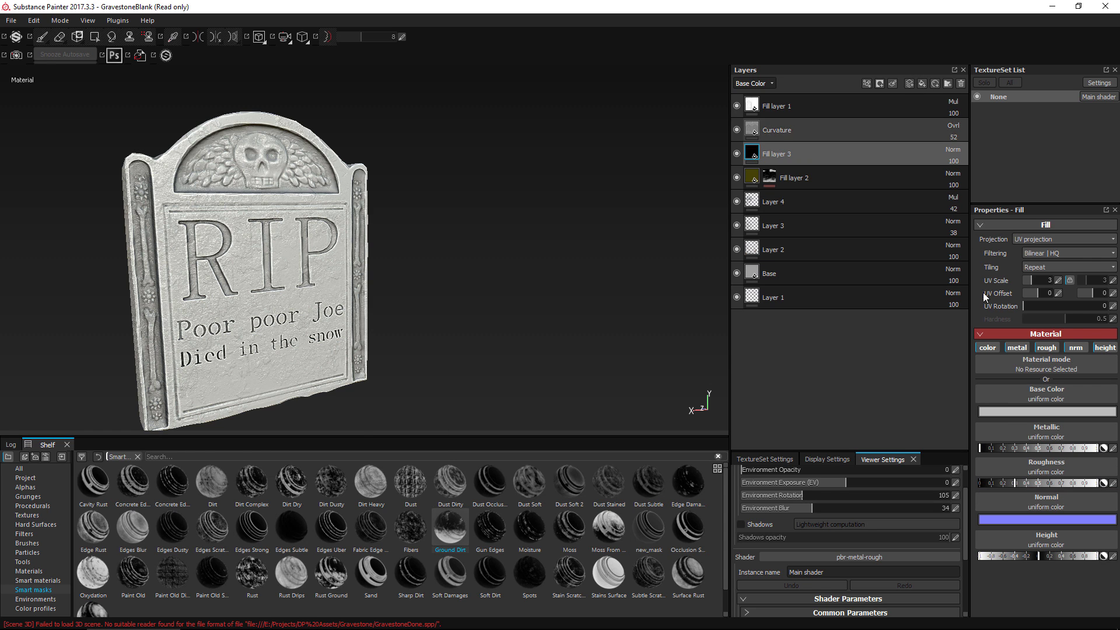
pyautogui.click(1002, 414)
pyautogui.moveTo(1000, 415); pyautogui.dragTo(1007, 373)
pyautogui.click(1072, 348)
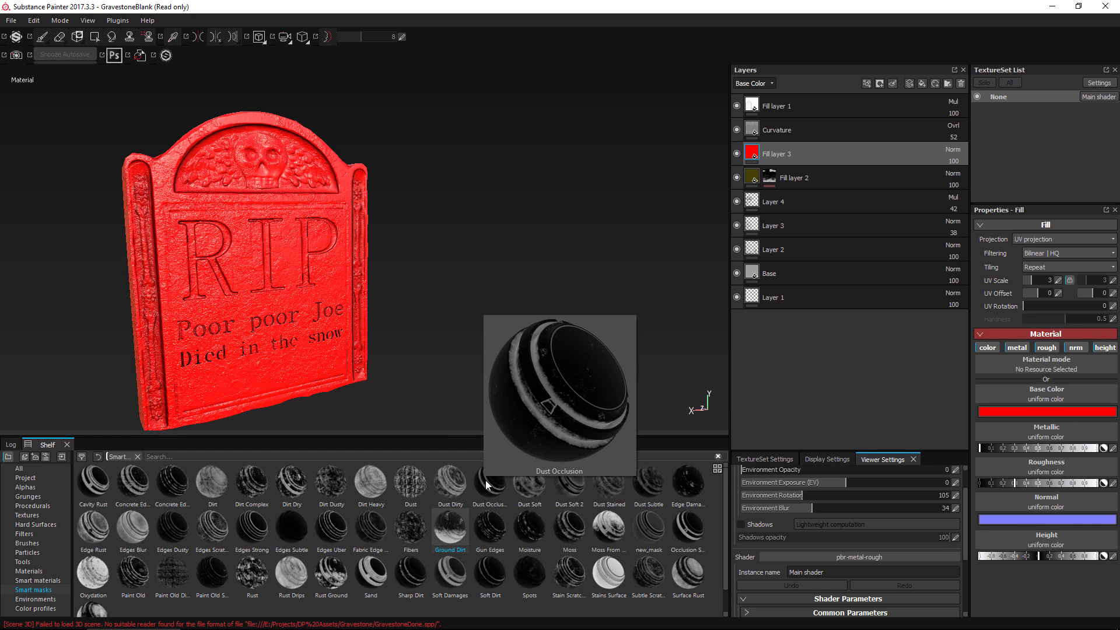
# Mask Fill layer 3 with the Dust Occlusion smart mask and set its MG Dirt generator's dirt level to 0.43
pyautogui.moveTo(486, 481); pyautogui.dragTo(831, 151)
pyautogui.moveTo(437, 240)
pyautogui.keyDown('alt'); pyautogui.mouseDown()
pyautogui.moveTo(333, 272)
pyautogui.moveTo(420, 247)
pyautogui.mouseUp(); pyautogui.keyUp('alt')
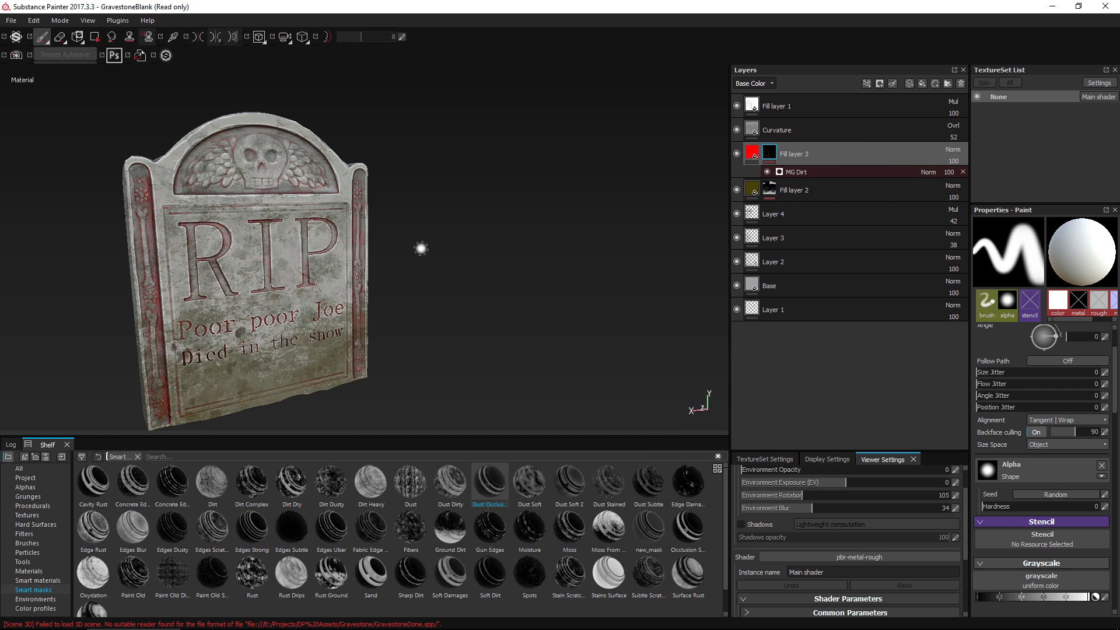
pyautogui.click(817, 172)
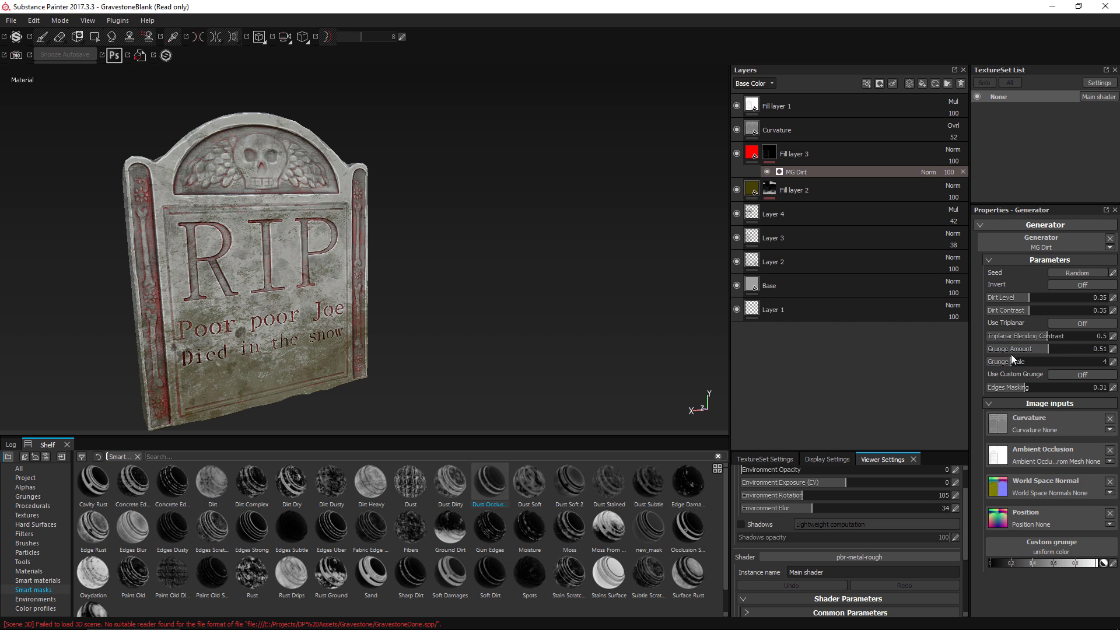
pyautogui.moveTo(1050, 296); pyautogui.dragTo(1038, 296)
pyautogui.moveTo(525, 327)
pyautogui.keyDown('alt'); pyautogui.mouseDown()
pyautogui.moveTo(375, 310)
pyautogui.moveTo(740, 301)
pyautogui.moveTo(532, 313)
pyautogui.mouseUp(); pyautogui.keyUp('alt')
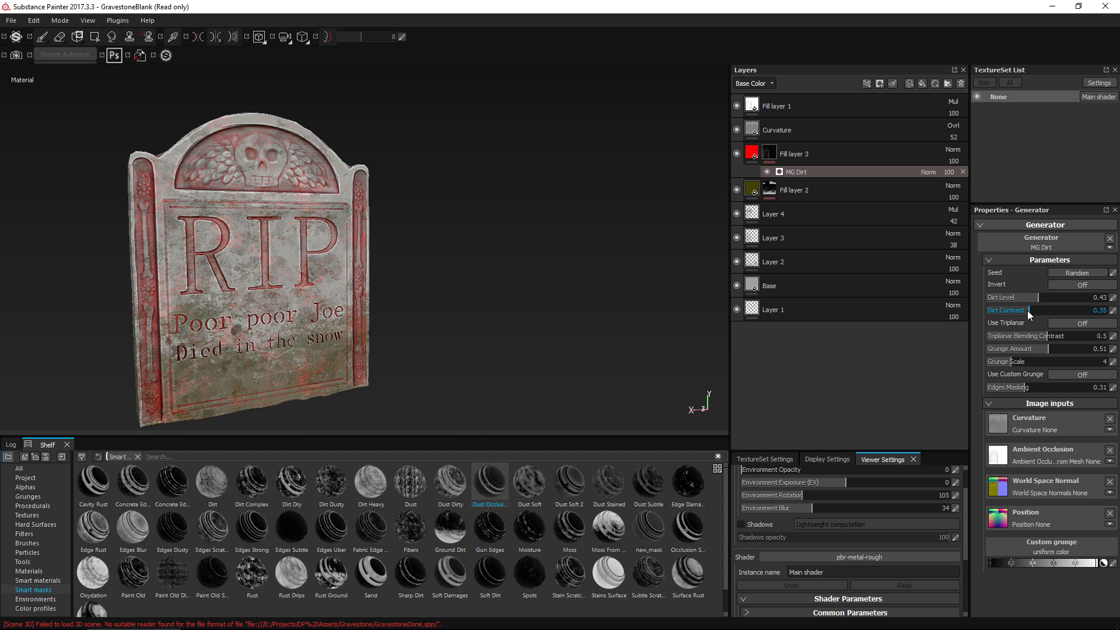
# Set the dirt contrast of Fill layer 3's MG Dirt generator to 0.38
pyautogui.moveTo(1029, 315)
pyautogui.mouseDown()
pyautogui.moveTo(1069, 315)
pyautogui.moveTo(1026, 315)
pyautogui.mouseUp()
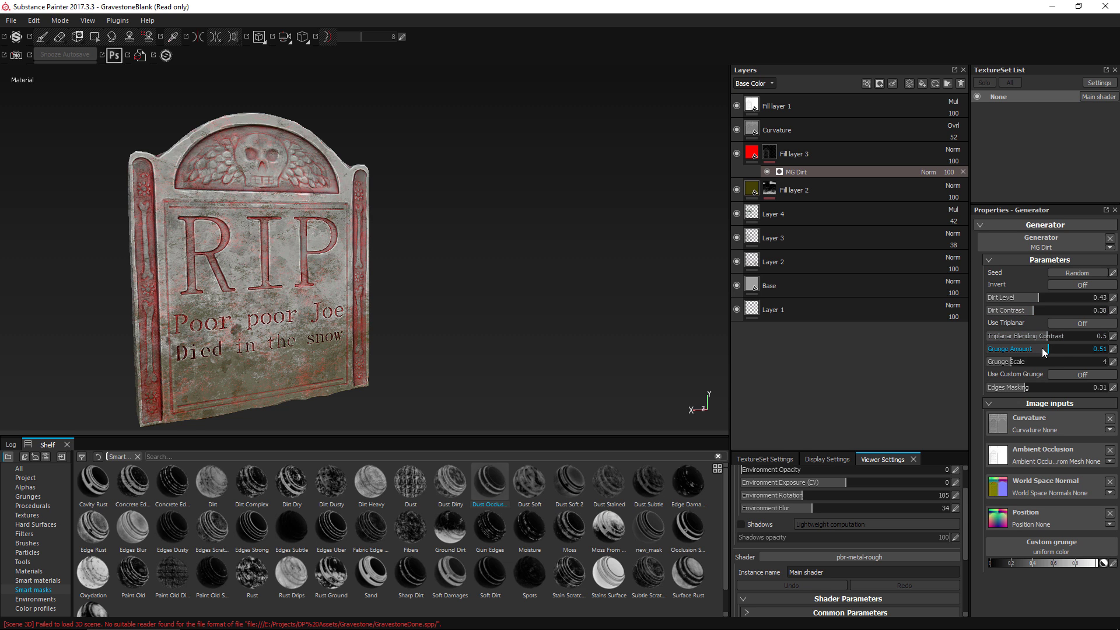
pyautogui.moveTo(1051, 349)
pyautogui.mouseDown()
pyautogui.moveTo(1081, 349)
pyautogui.moveTo(1048, 346)
pyautogui.mouseUp()
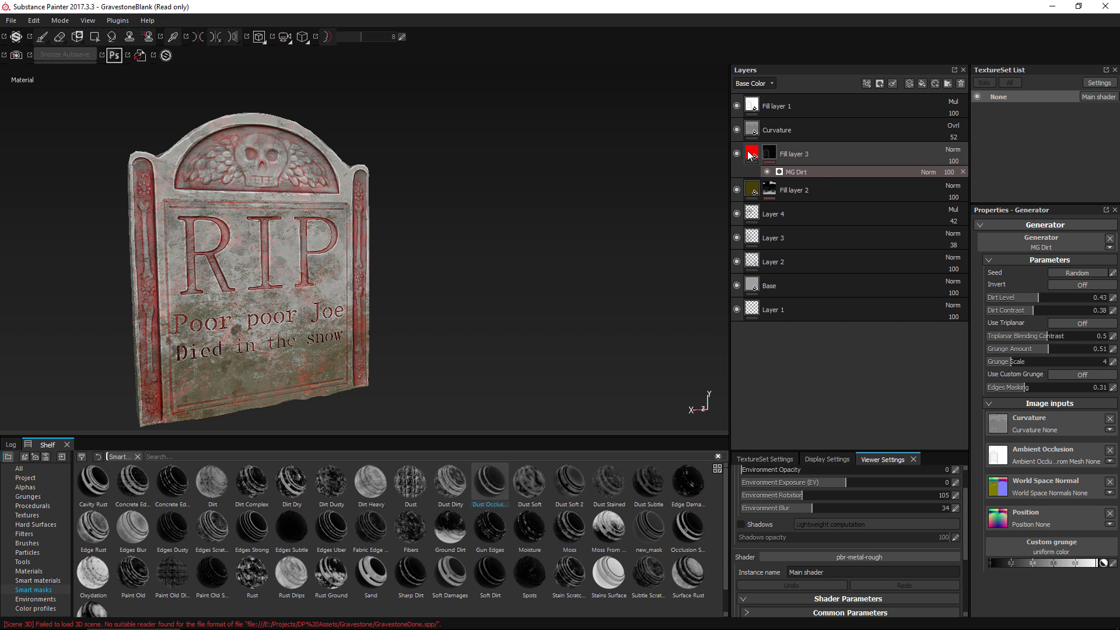
# Change Fill layer 3's base color to a tan with RGB values of 0.493, 0.367 and 0.212
pyautogui.click(782, 155)
pyautogui.click(1021, 412)
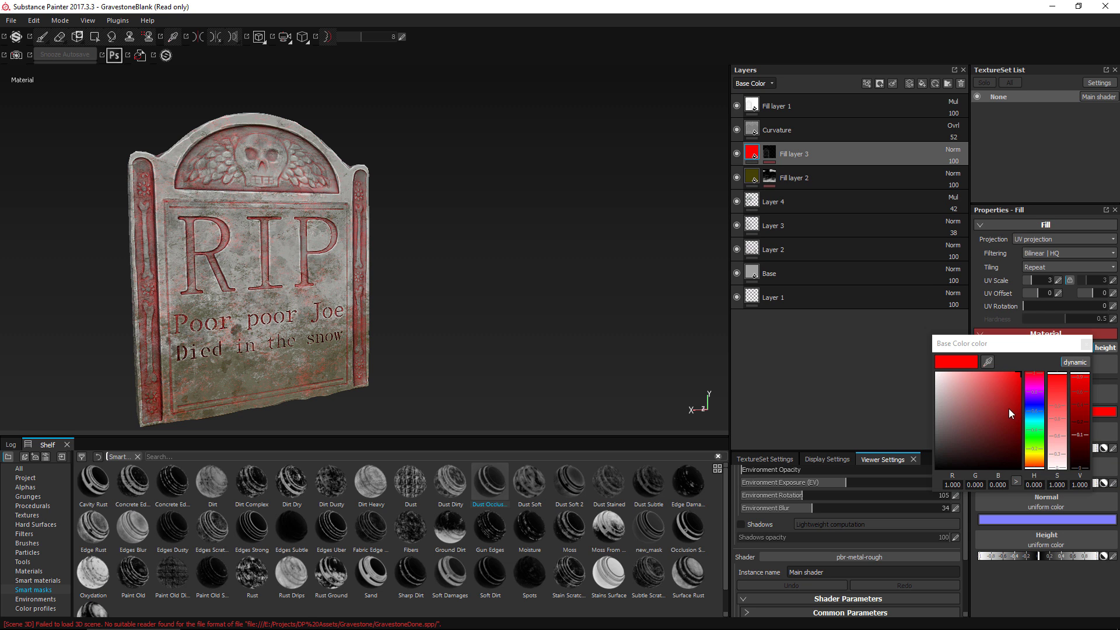
pyautogui.click(1035, 454)
pyautogui.moveTo(952, 413)
pyautogui.mouseDown()
pyautogui.moveTo(938, 353)
pyautogui.moveTo(940, 424)
pyautogui.moveTo(938, 343)
pyautogui.moveTo(965, 425)
pyautogui.moveTo(923, 447)
pyautogui.moveTo(908, 501)
pyautogui.moveTo(926, 348)
pyautogui.mouseUp()
pyautogui.keyDown('alt'); pyautogui.moveTo(546, 320); pyautogui.dragTo(502, 328); pyautogui.keyUp('alt')
pyautogui.keyDown('alt'); pyautogui.moveTo(503, 328); pyautogui.dragTo(356, 264, button='right'); pyautogui.keyUp('alt')
pyautogui.keyDown('alt'); pyautogui.moveTo(356, 263); pyautogui.dragTo(756, 354); pyautogui.keyUp('alt')
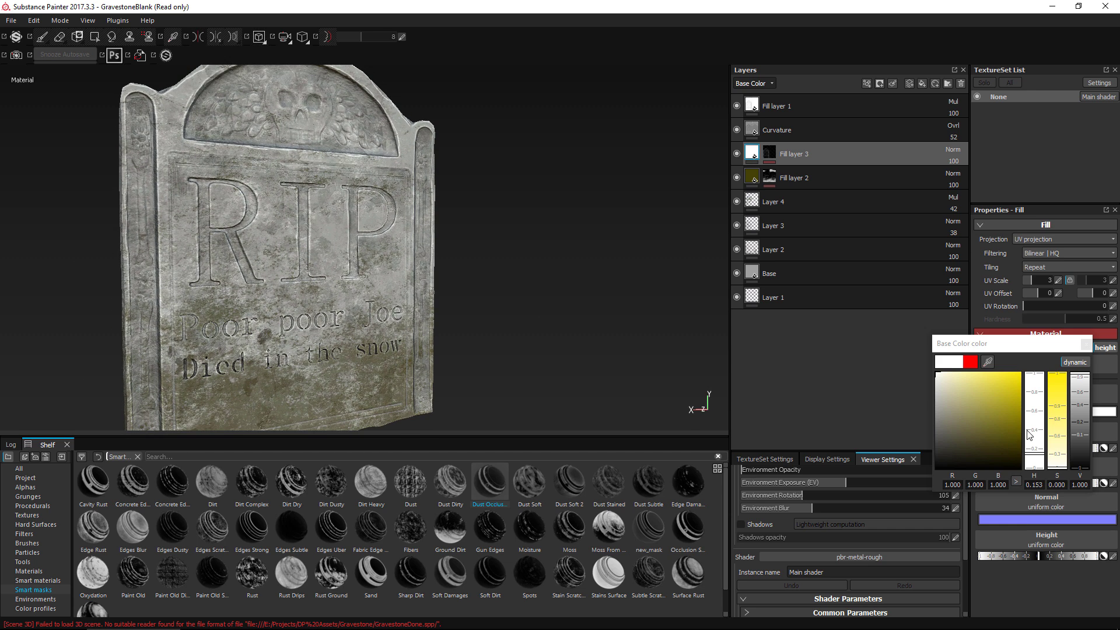
pyautogui.click(956, 429)
pyautogui.moveTo(1033, 450); pyautogui.dragTo(1034, 465)
pyautogui.moveTo(950, 431); pyautogui.dragTo(962, 400)
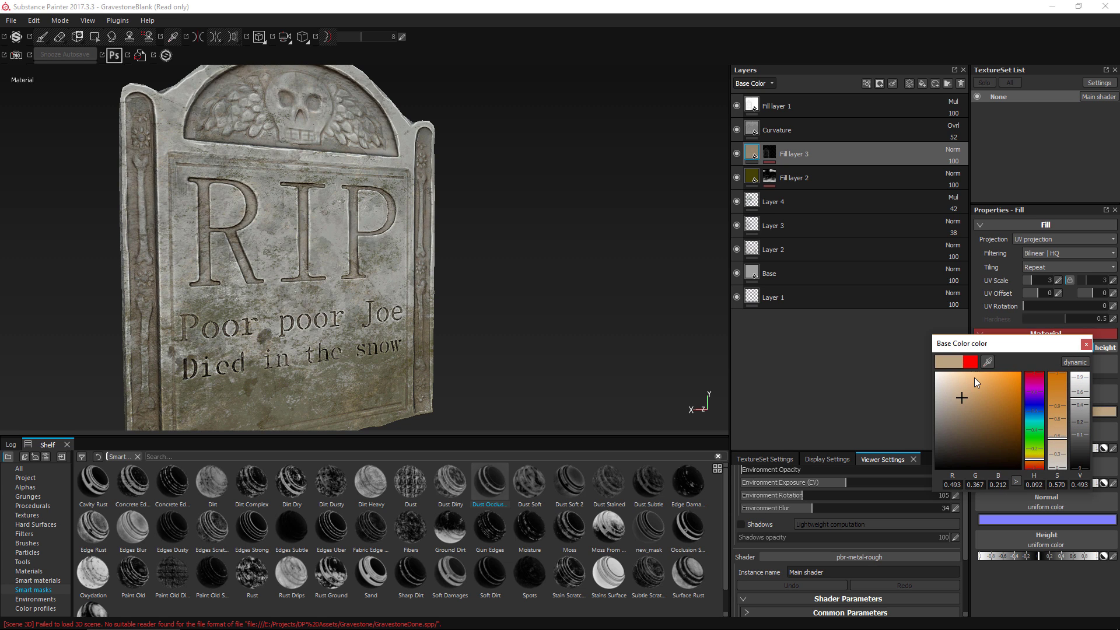
pyautogui.click(1086, 344)
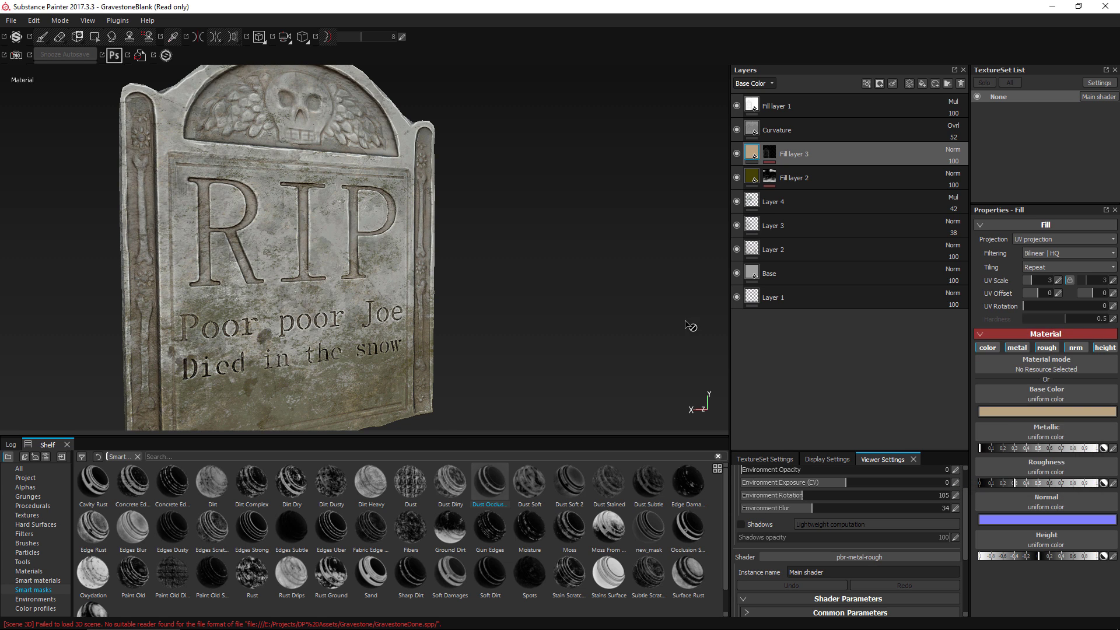
# Raise Fill layer 3's roughness, turn off its metal channel, and inspect the crevice dirt on the gravestone
pyautogui.keyDown('alt'); pyautogui.moveTo(690, 326); pyautogui.dragTo(513, 226); pyautogui.keyUp('alt')
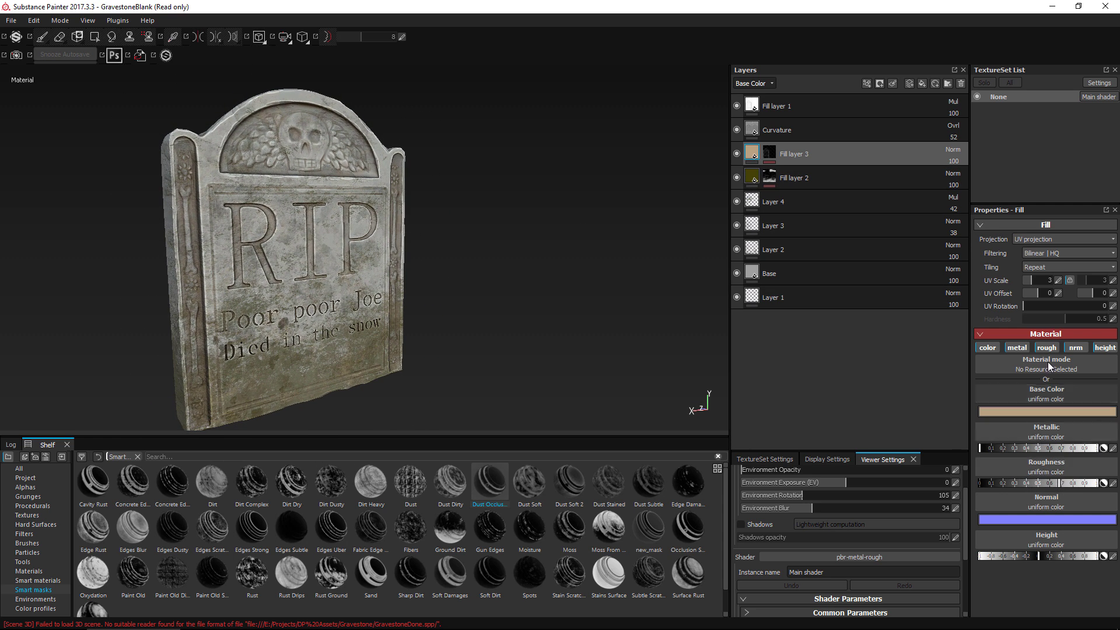
pyautogui.click(1018, 348)
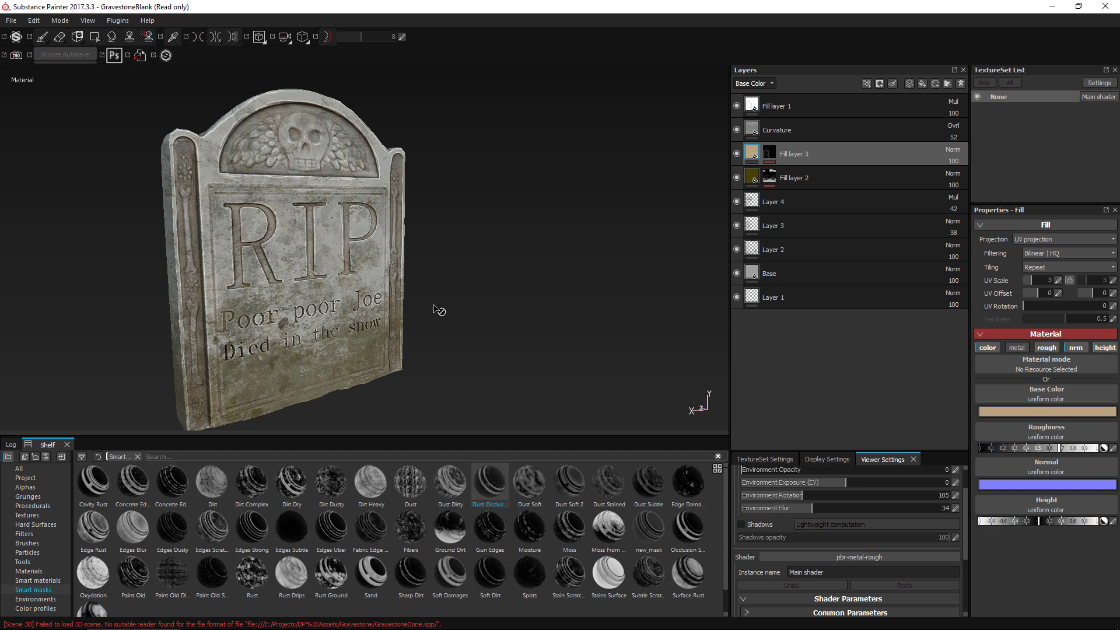
pyautogui.keyDown('alt'); pyautogui.moveTo(430, 309); pyautogui.dragTo(408, 301); pyautogui.keyUp('alt')
pyautogui.keyDown('alt'); pyautogui.moveTo(408, 301); pyautogui.dragTo(255, 192, button='right'); pyautogui.keyUp('alt')
pyautogui.keyDown('alt'); pyautogui.moveTo(255, 193); pyautogui.dragTo(206, 198); pyautogui.keyUp('alt')
pyautogui.keyDown('alt'); pyautogui.moveTo(292, 208); pyautogui.dragTo(218, 154, button='middle'); pyautogui.keyUp('alt')
pyautogui.keyDown('alt'); pyautogui.moveTo(219, 154); pyautogui.dragTo(505, 321, button='right'); pyautogui.keyUp('alt')
pyautogui.keyDown('alt'); pyautogui.moveTo(408, 292); pyautogui.dragTo(350, 249); pyautogui.keyUp('alt')
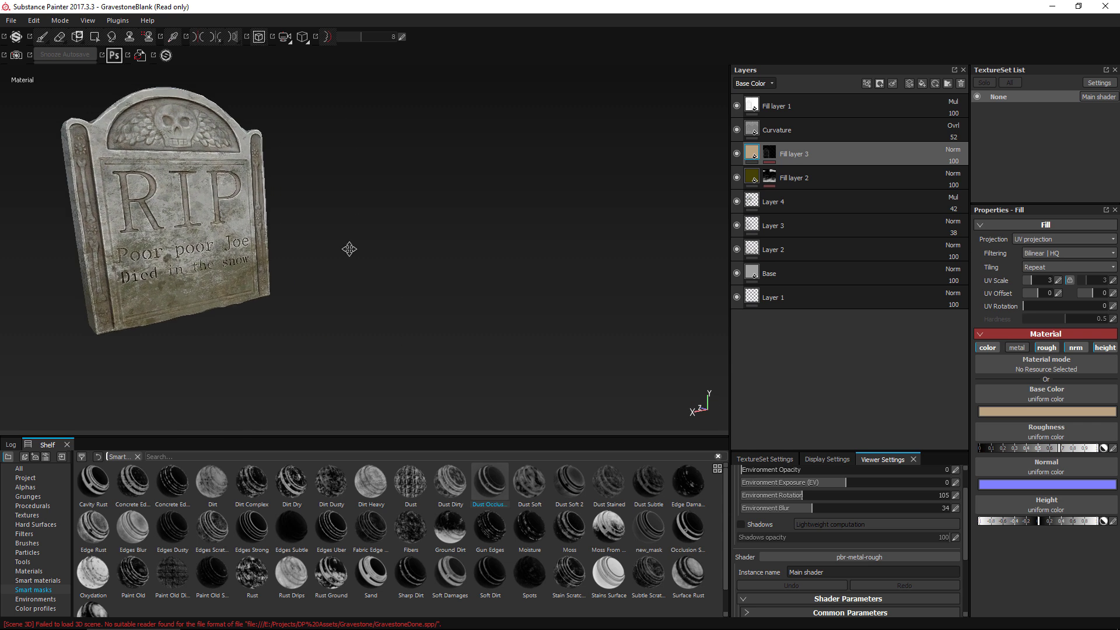
# Add another fill layer directly above Fill layer 3 and set its base color to pure red
pyautogui.click(910, 82)
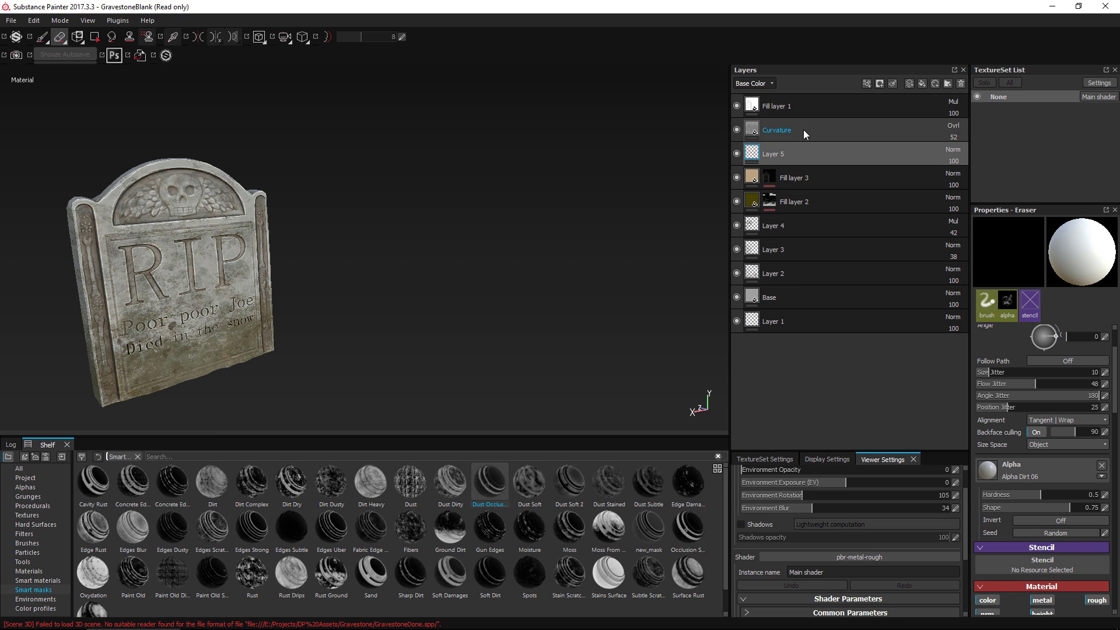
pyautogui.click(961, 84)
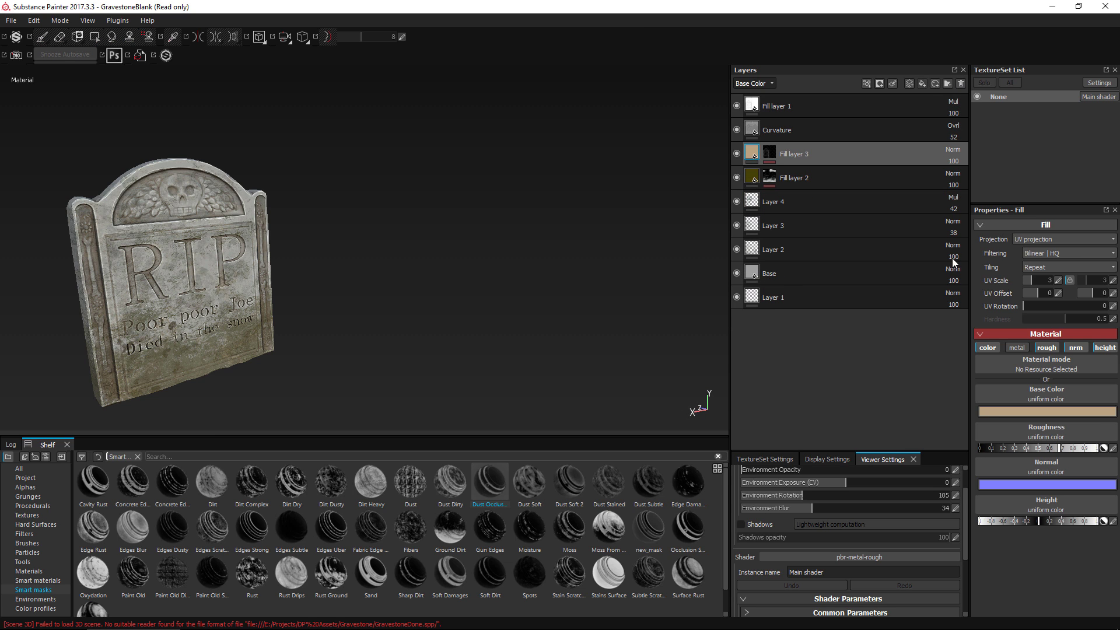
pyautogui.click(922, 83)
pyautogui.click(1008, 413)
pyautogui.moveTo(1016, 403); pyautogui.dragTo(1024, 369)
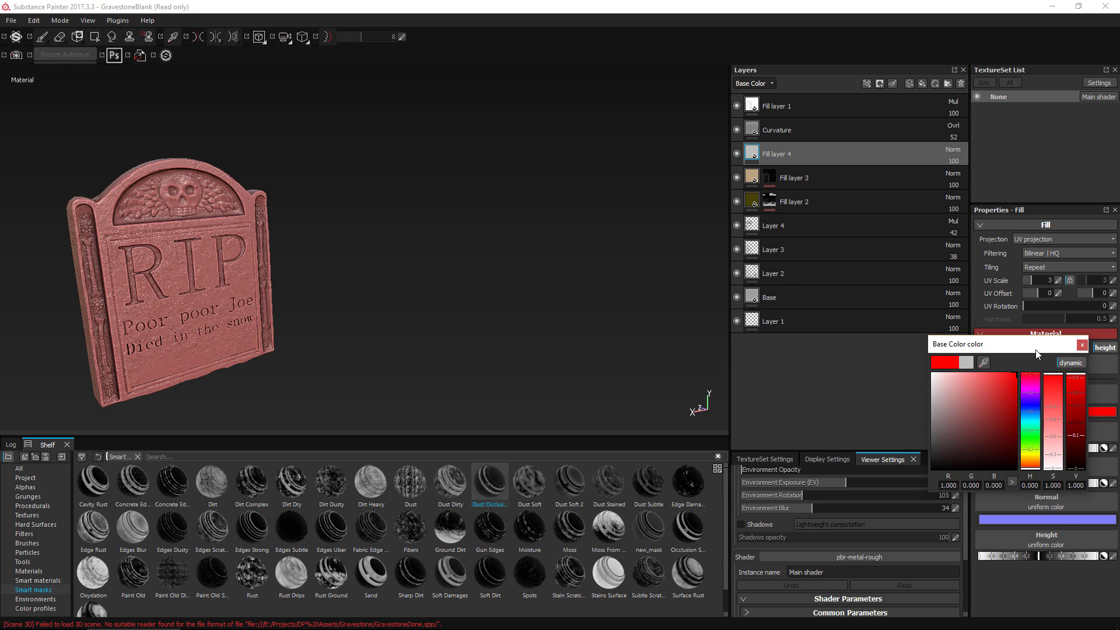
pyautogui.click(1082, 344)
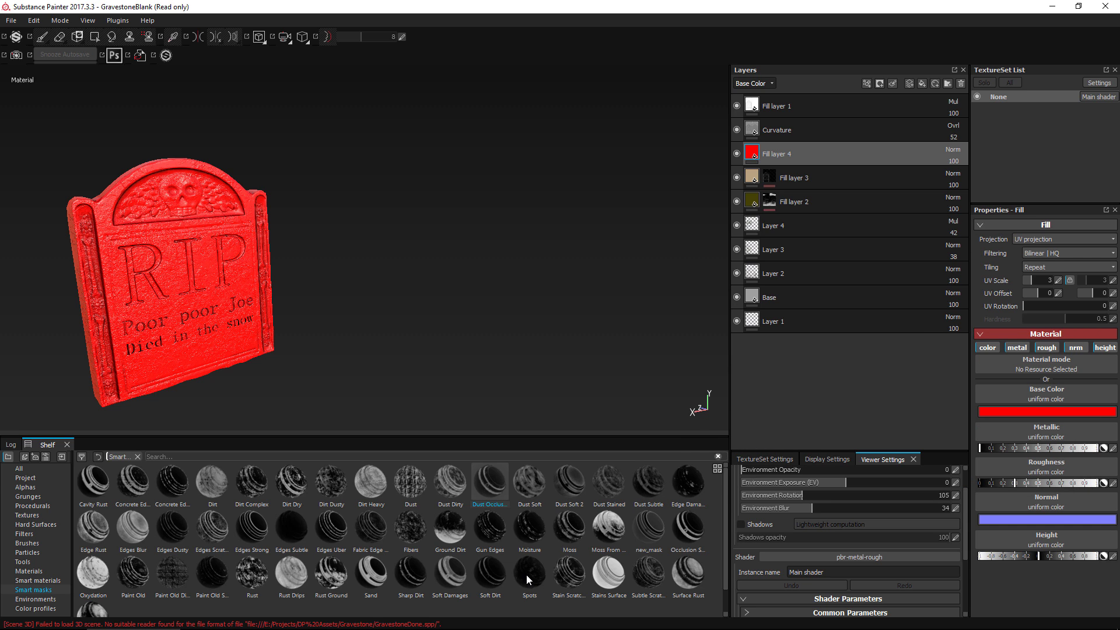
# Try the Spots smart mask on Fill layer 4 and remove its Dirt 1 effect
pyautogui.moveTo(527, 579); pyautogui.dragTo(810, 158)
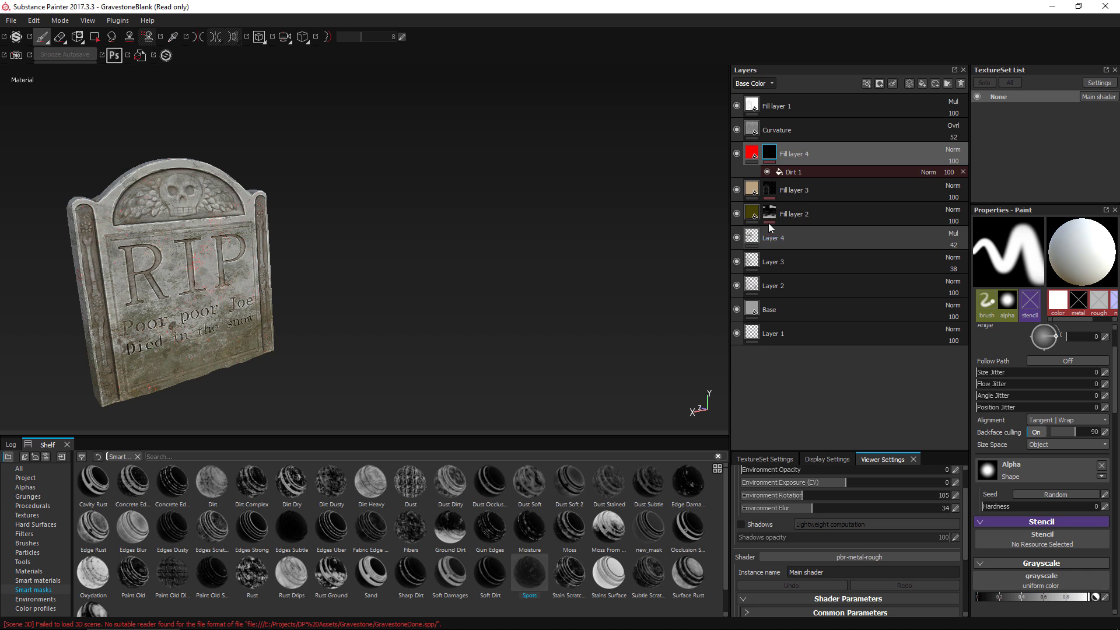
pyautogui.click(962, 171)
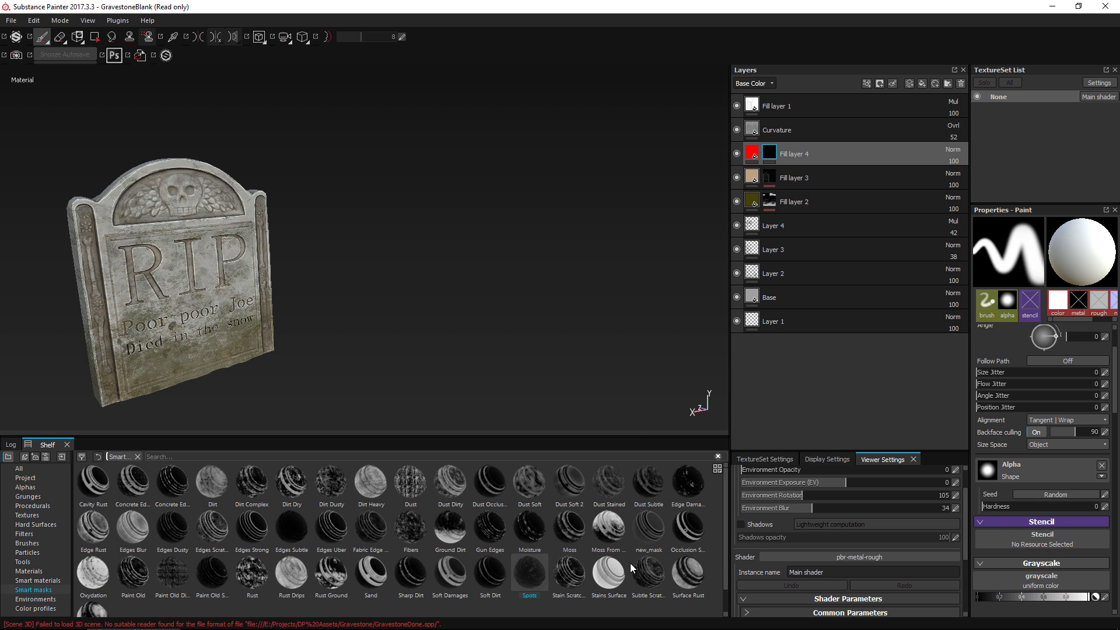
# Try the Stains Surface smart mask on Fill layer 4 with its MG Mask Builder level at 0.81, and remove all its mask effects
pyautogui.moveTo(609, 574); pyautogui.dragTo(835, 155)
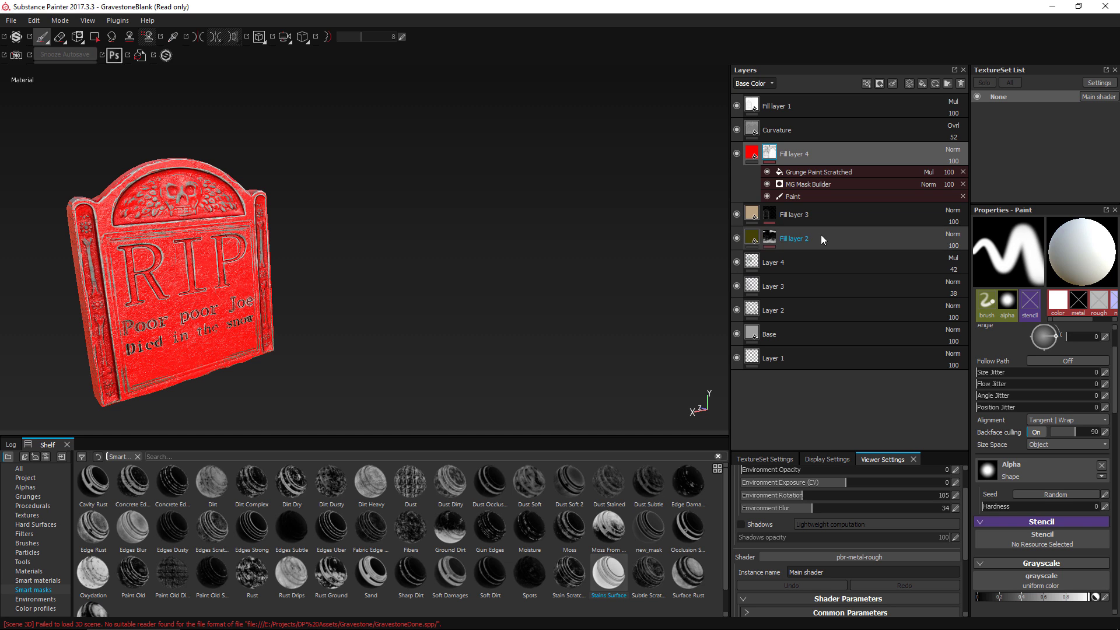
pyautogui.click(808, 185)
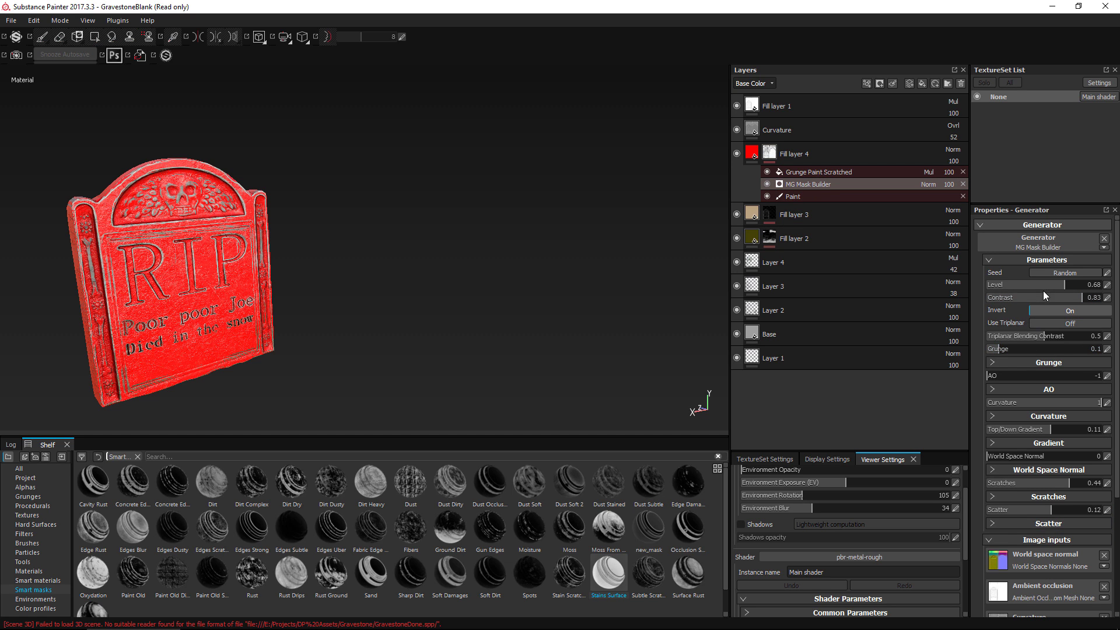
pyautogui.moveTo(1035, 284); pyautogui.dragTo(1105, 287)
pyautogui.keyDown('alt'); pyautogui.moveTo(589, 334); pyautogui.dragTo(540, 340); pyautogui.keyUp('alt')
pyautogui.keyDown('alt'); pyautogui.moveTo(540, 340); pyautogui.dragTo(741, 446, button='right'); pyautogui.keyUp('alt')
pyautogui.keyDown('alt'); pyautogui.moveTo(452, 286); pyautogui.dragTo(525, 360, button='middle'); pyautogui.keyUp('alt')
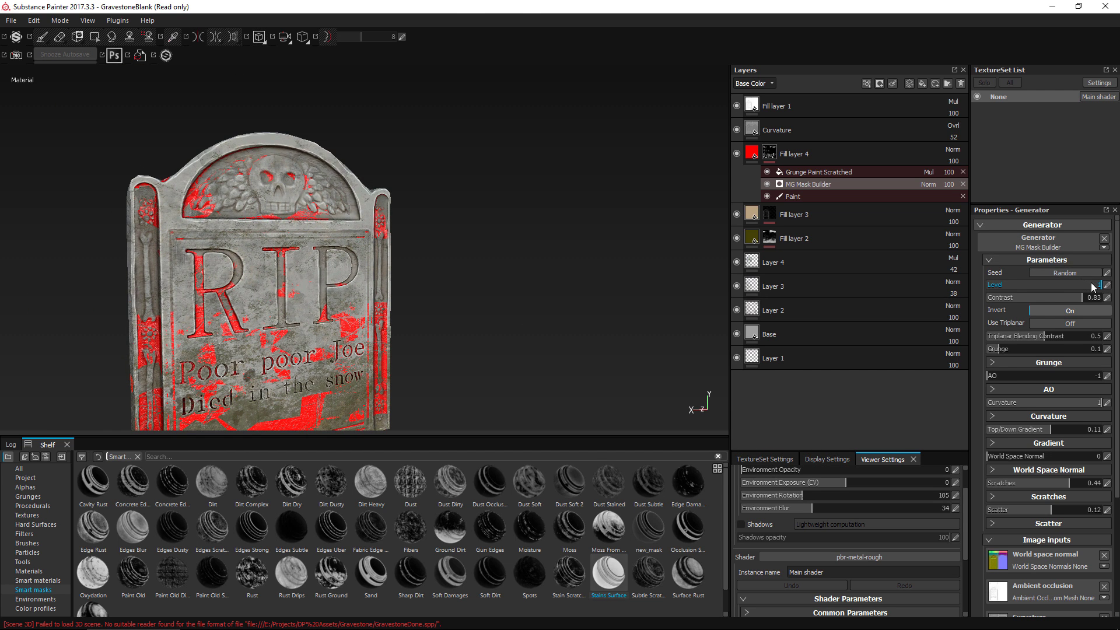
pyautogui.moveTo(1085, 283); pyautogui.dragTo(1080, 283)
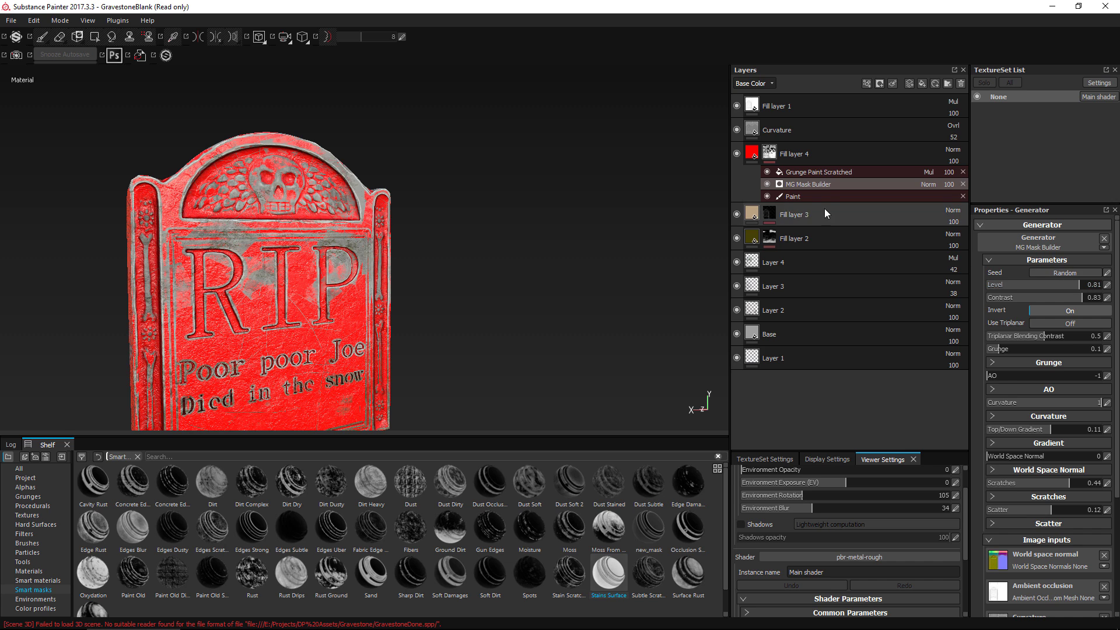
pyautogui.click(962, 172)
pyautogui.click(962, 172)
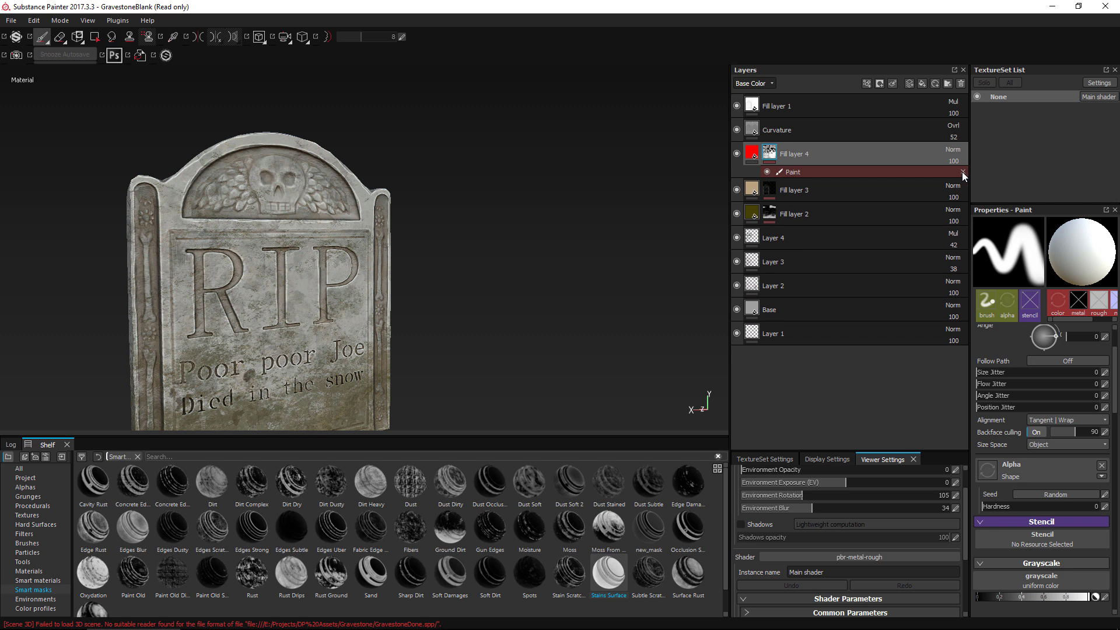
pyautogui.click(962, 172)
# Mask Fill layer 4 with the Edges Strong smart mask and change its base color to a muted reddish gray
pyautogui.moveTo(248, 540); pyautogui.dragTo(839, 156)
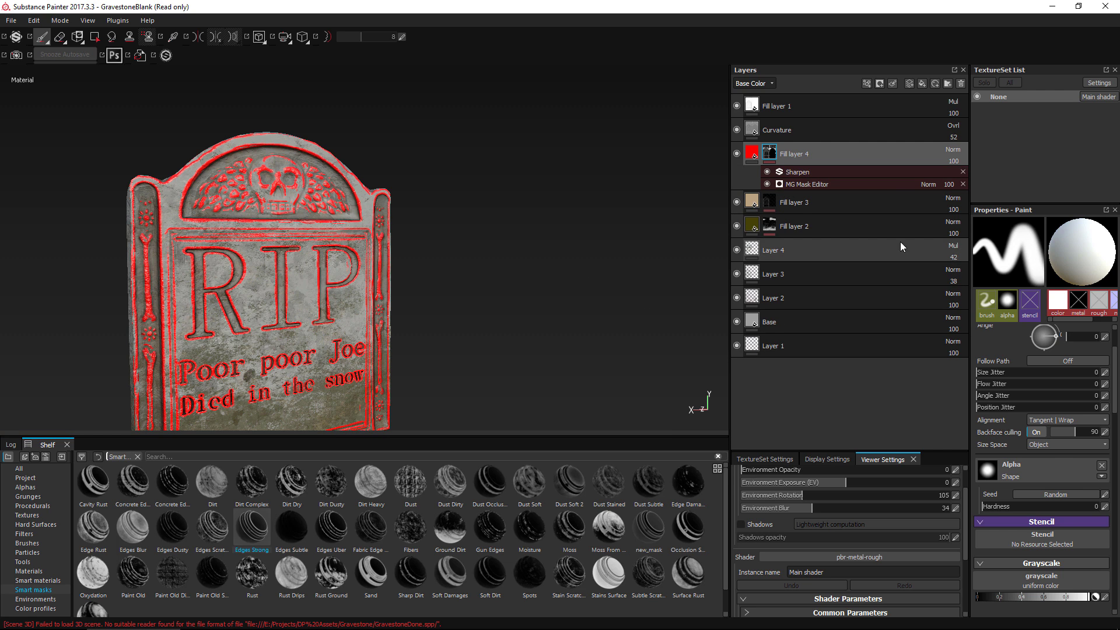
pyautogui.click(1030, 414)
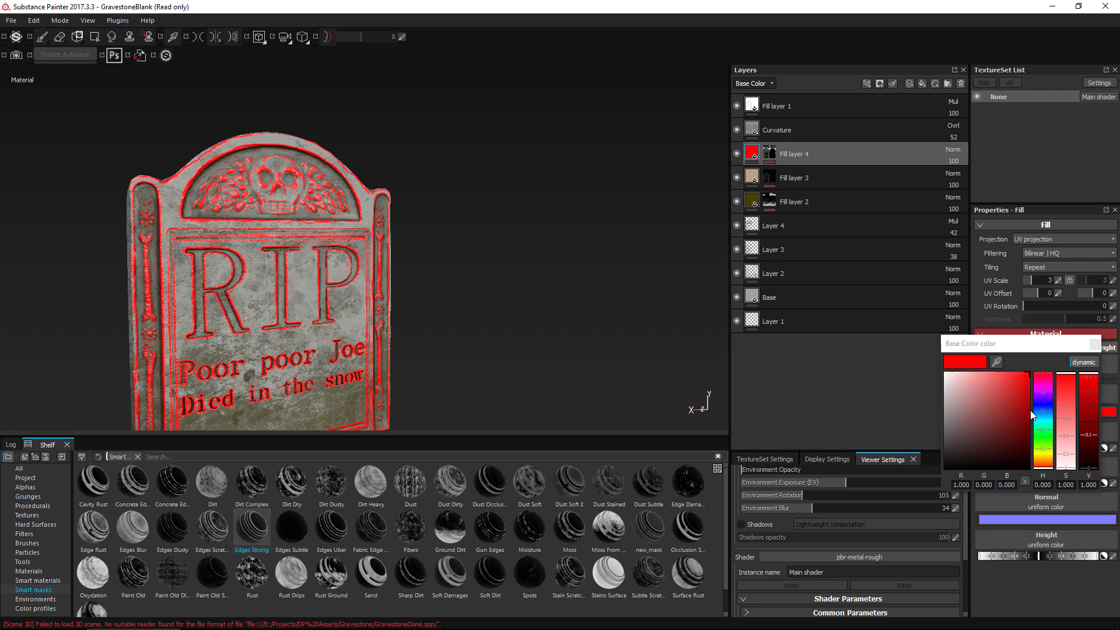
pyautogui.moveTo(989, 417); pyautogui.dragTo(960, 446)
pyautogui.keyDown('alt'); pyautogui.moveTo(435, 295); pyautogui.dragTo(366, 284); pyautogui.keyUp('alt')
pyautogui.keyDown('alt'); pyautogui.moveTo(411, 280); pyautogui.dragTo(402, 326, button='right'); pyautogui.keyUp('alt')
pyautogui.scroll(2, 354, 285)
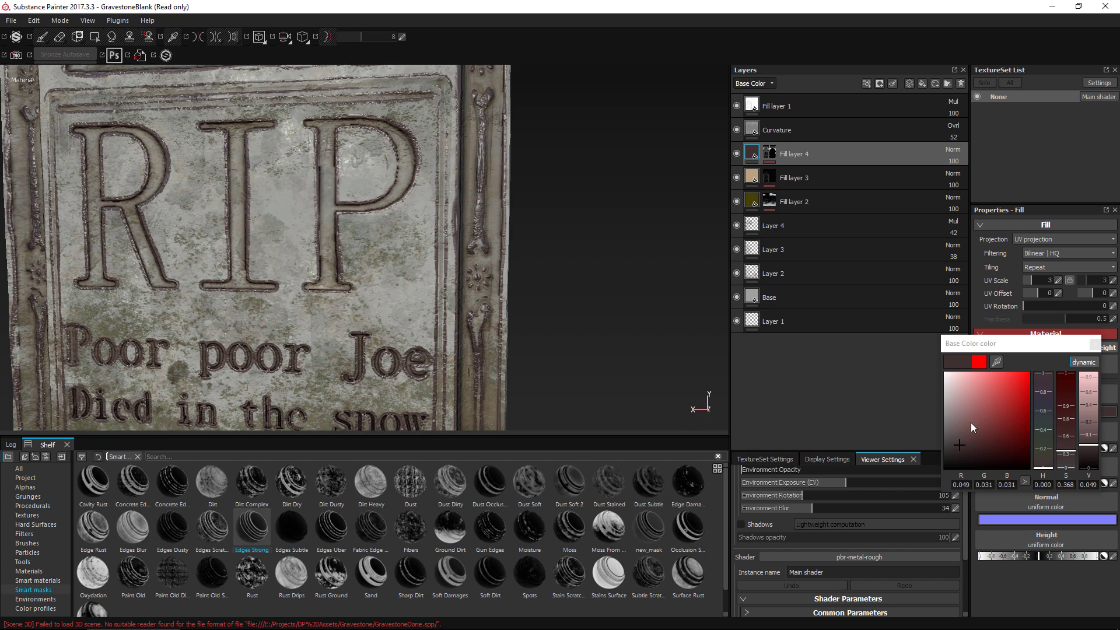
pyautogui.click(951, 404)
pyautogui.moveTo(951, 404)
pyautogui.mouseDown()
pyautogui.moveTo(954, 427)
pyautogui.moveTo(951, 417)
pyautogui.mouseUp()
pyautogui.click(1095, 344)
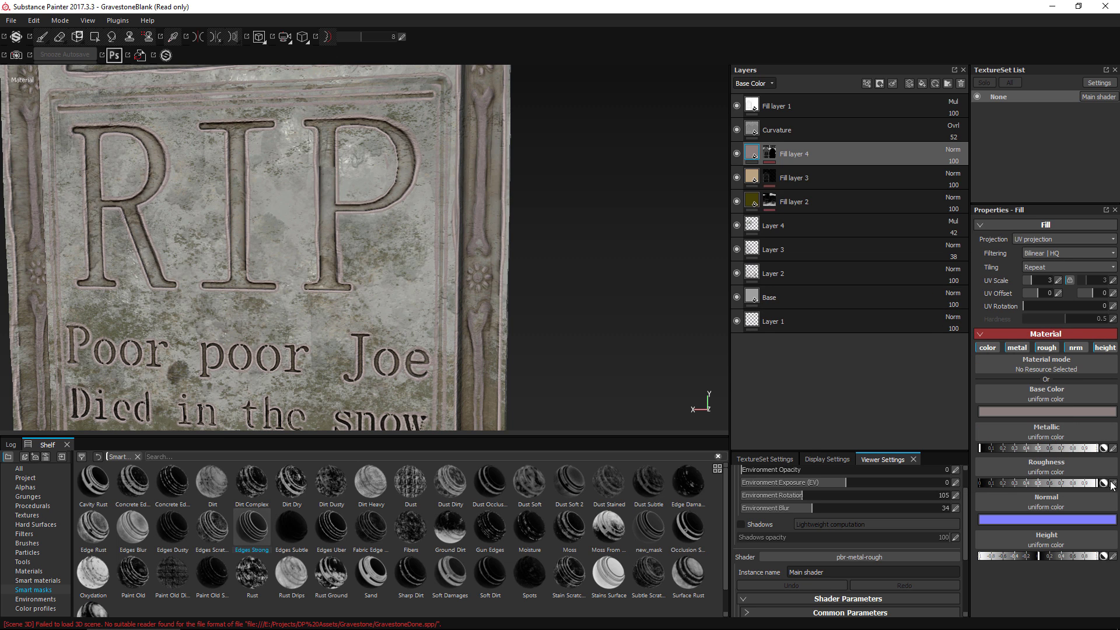
# Move Fill layer 4 below Fill layer 2 in the layer stack and inspect the gravestone's edges
pyautogui.moveTo(816, 154); pyautogui.dragTo(818, 205)
pyautogui.keyDown('alt'); pyautogui.moveTo(618, 297); pyautogui.dragTo(540, 86, button='right'); pyautogui.keyUp('alt')
pyautogui.keyDown('alt'); pyautogui.moveTo(540, 85); pyautogui.dragTo(533, 160); pyautogui.keyUp('alt')
pyautogui.keyDown('alt'); pyautogui.moveTo(532, 159); pyautogui.dragTo(543, 200, button='middle'); pyautogui.keyUp('alt')
pyautogui.keyDown('alt'); pyautogui.moveTo(543, 200); pyautogui.dragTo(451, 127, button='right'); pyautogui.keyUp('alt')
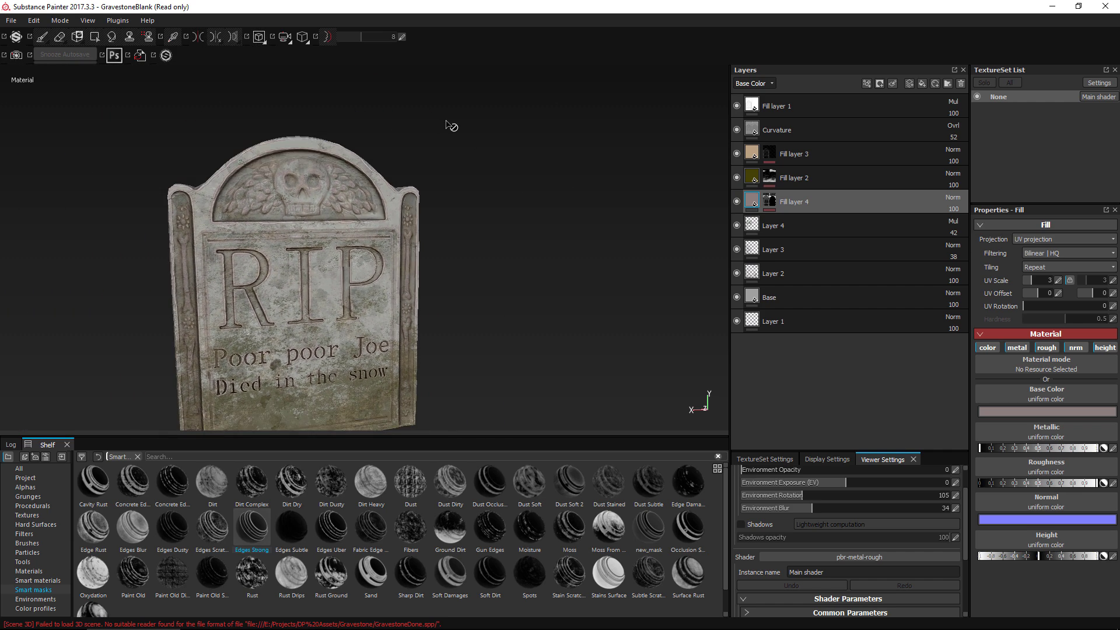
pyautogui.keyDown('alt'); pyautogui.moveTo(450, 128); pyautogui.dragTo(492, 195); pyautogui.keyUp('alt')
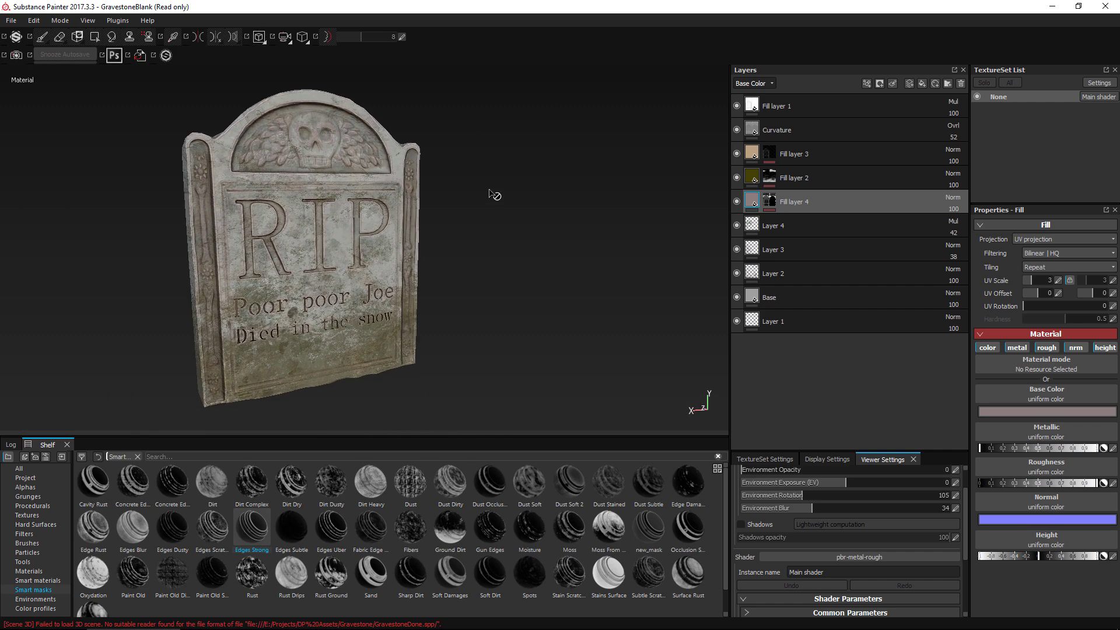
# Set Fill layer 4's base color to a neutral gray with RGB values of 0.258 and its opacity to 69
pyautogui.click(1051, 412)
pyautogui.click(954, 389)
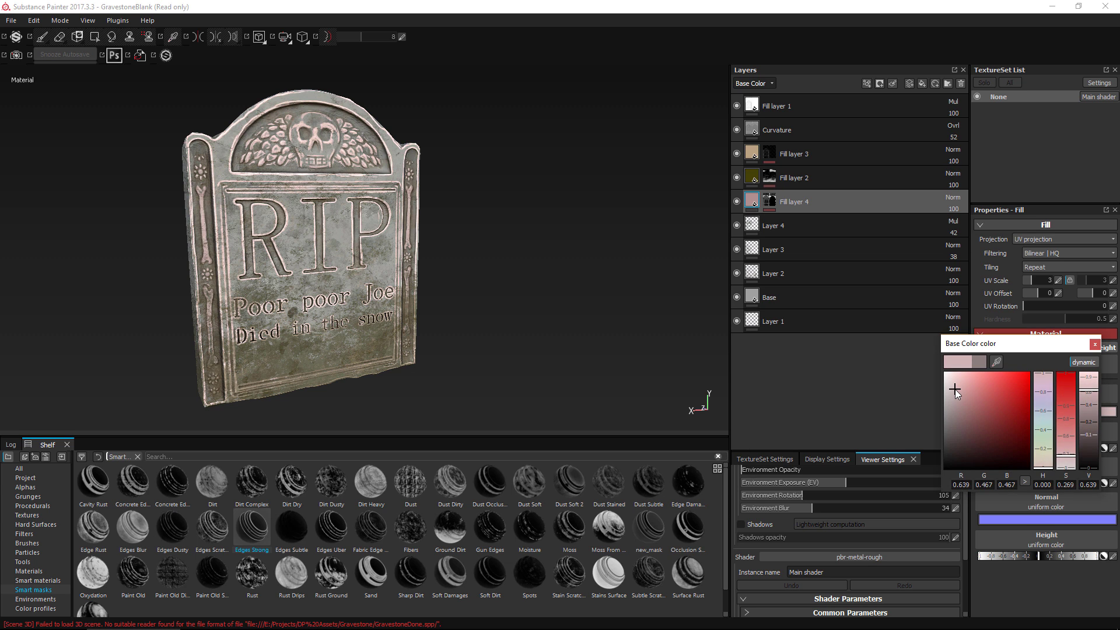
pyautogui.moveTo(954, 390)
pyautogui.mouseDown()
pyautogui.moveTo(938, 467)
pyautogui.moveTo(929, 418)
pyautogui.mouseUp()
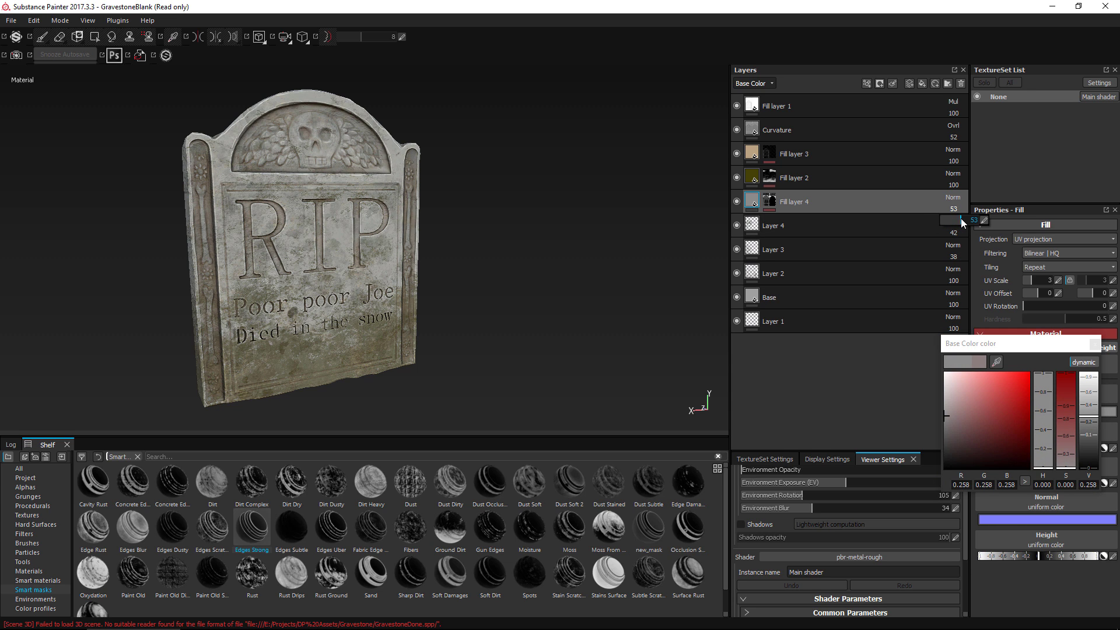
pyautogui.keyDown('alt'); pyautogui.moveTo(575, 243); pyautogui.dragTo(537, 250); pyautogui.keyUp('alt')
pyautogui.moveTo(453, 245)
pyautogui.keyDown('alt'); pyautogui.mouseDown()
pyautogui.moveTo(475, 270)
pyautogui.moveTo(453, 227)
pyautogui.mouseUp(); pyautogui.keyUp('alt')
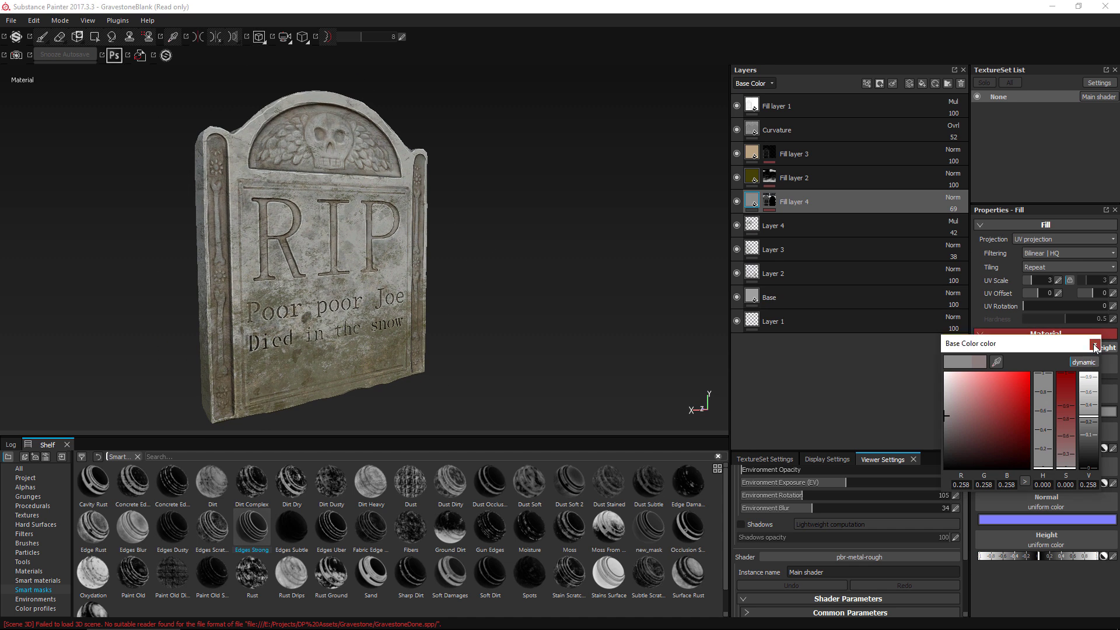
pyautogui.click(1095, 344)
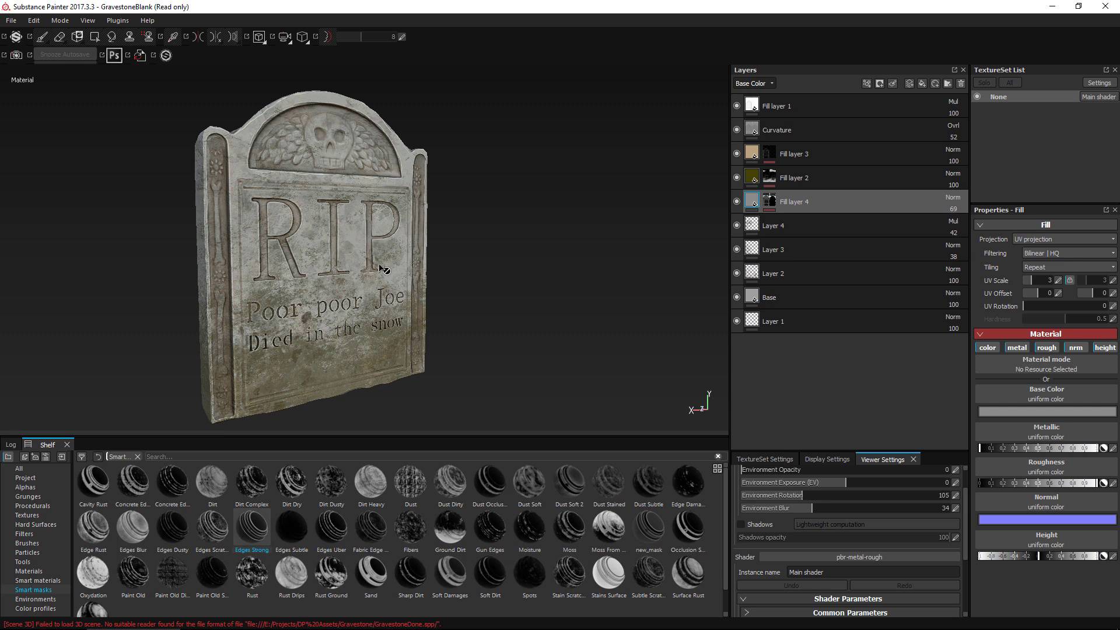
pyautogui.keyDown('alt'); pyautogui.moveTo(493, 267); pyautogui.dragTo(376, 289); pyautogui.keyUp('alt')
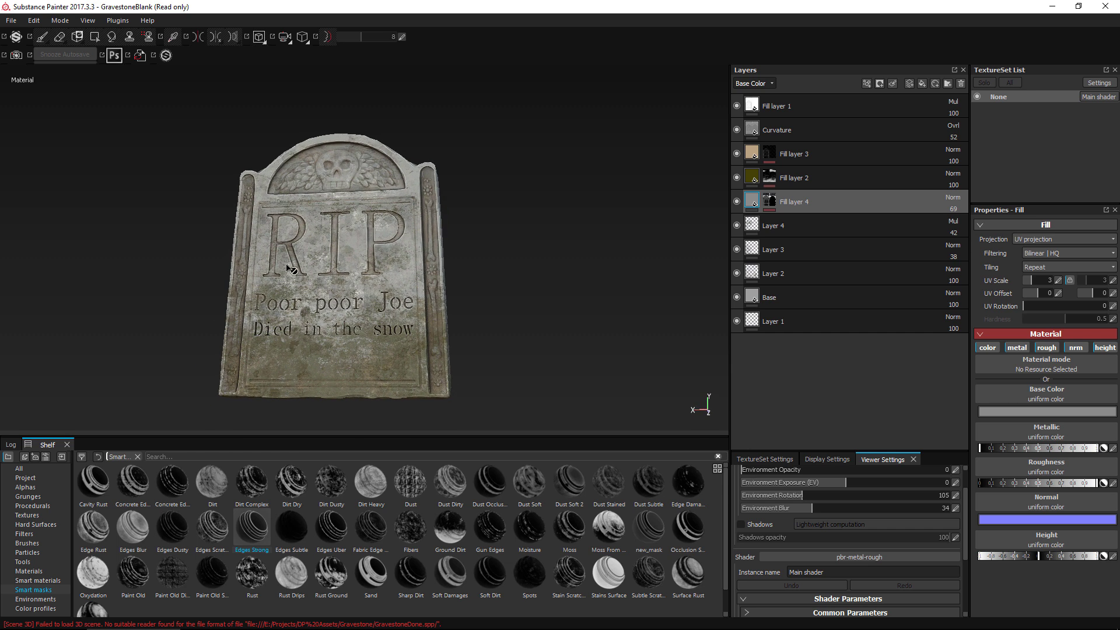